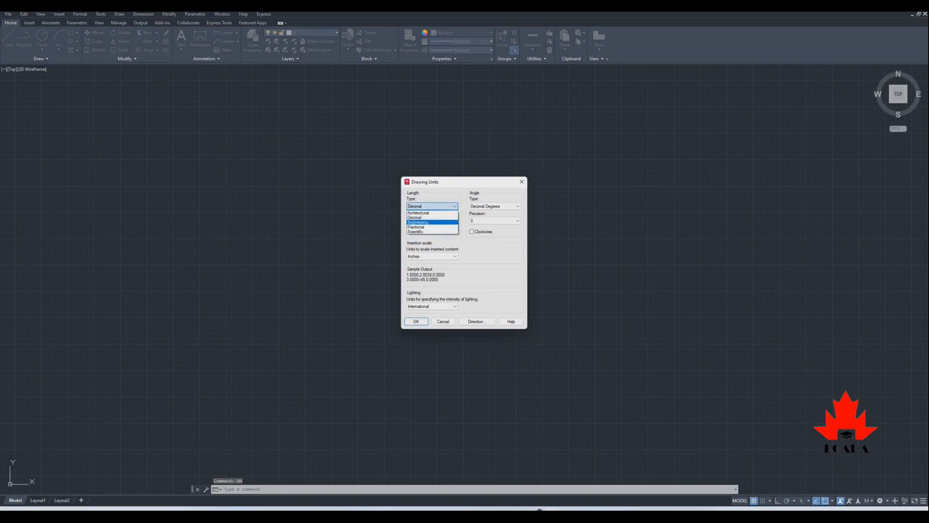
Set the drawing's length units to Architectural with a precision of 0'-0"
click(429, 212)
click(433, 221)
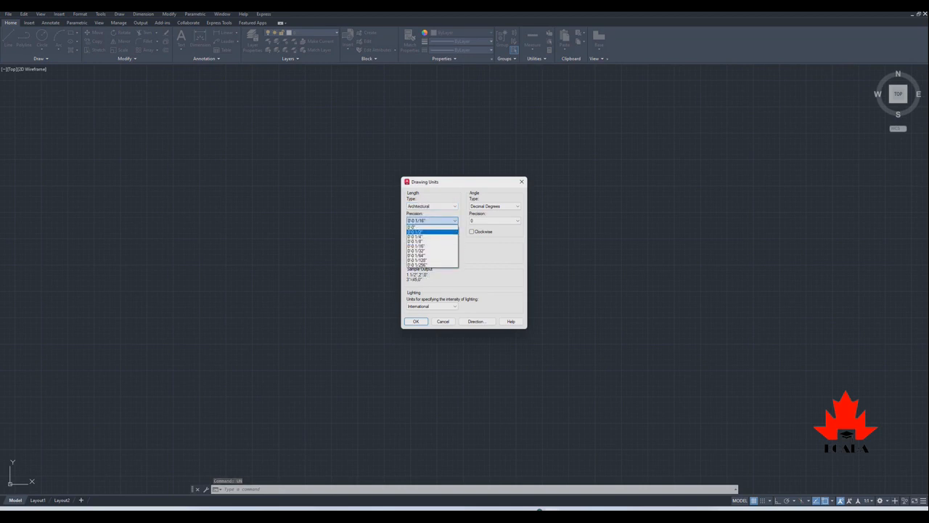
click(428, 226)
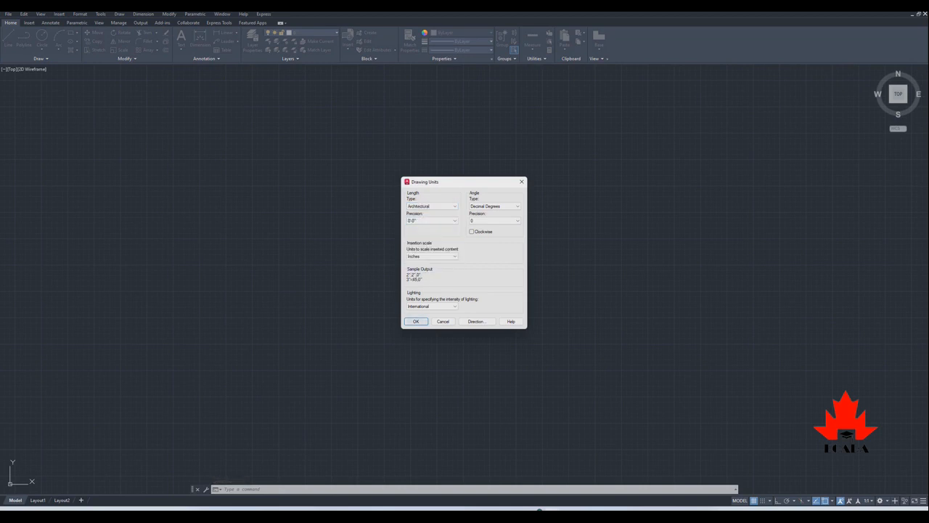
click(416, 321)
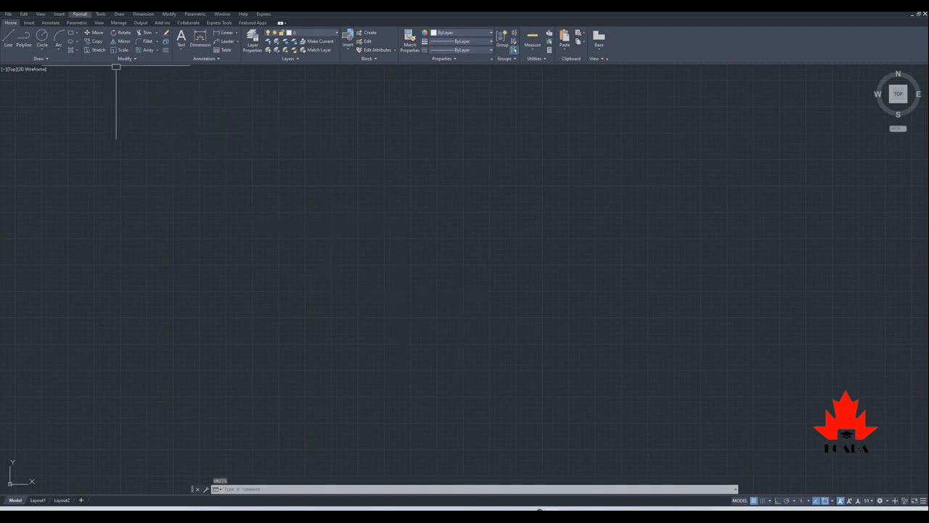
Modify the Standard dimension style so its linear dimensions use the Architectural unit format with 0'-0" precision
click(80, 13)
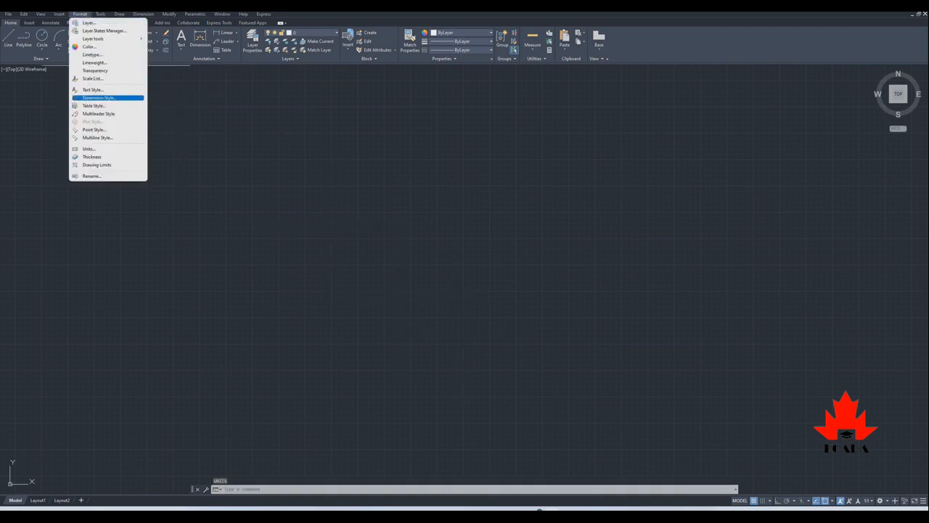
click(99, 97)
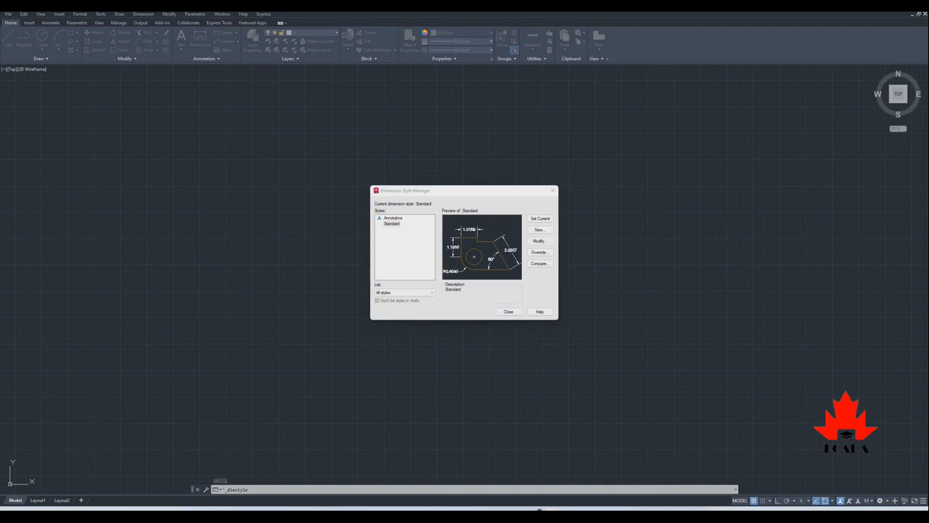
click(539, 241)
click(489, 177)
click(460, 177)
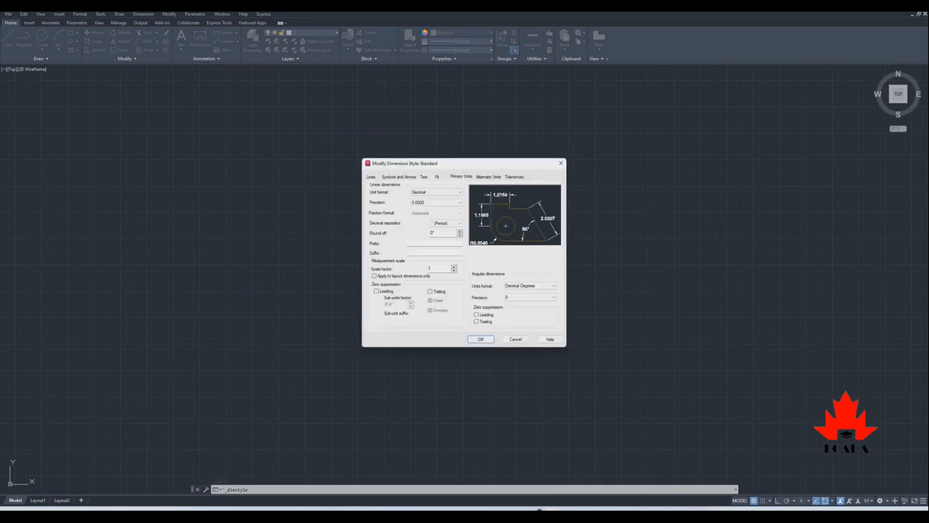
click(437, 192)
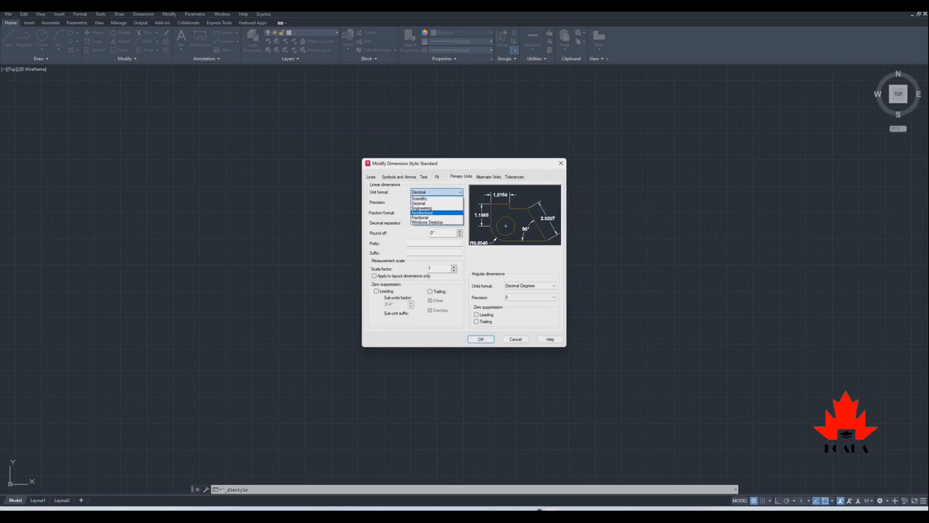
click(422, 212)
click(437, 202)
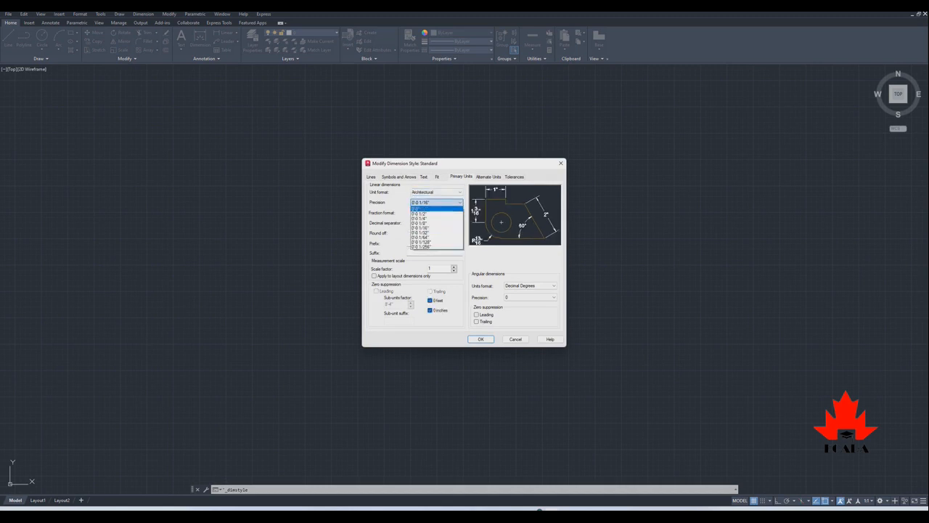
click(420, 208)
click(481, 339)
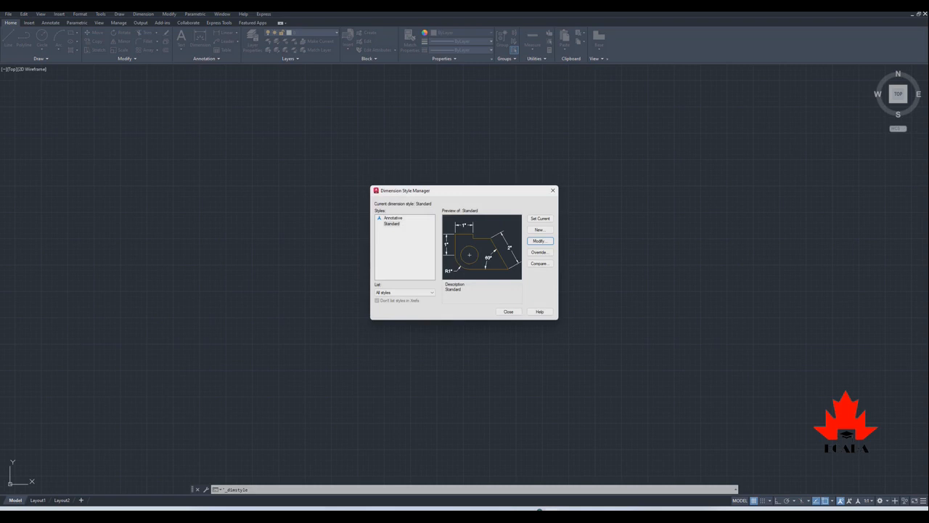
click(509, 311)
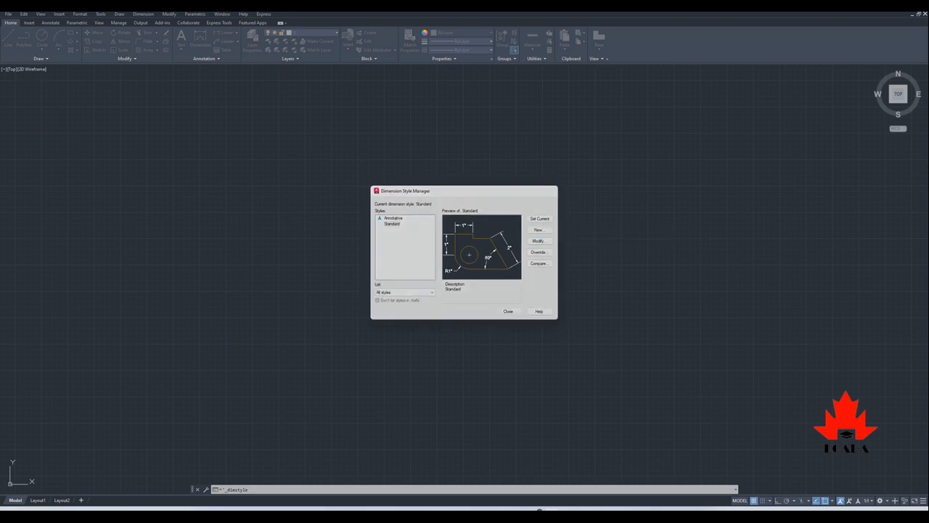
Set the drawing limits with the default lower-left corner and an upper-right X of 100', and zoom to show all
click(79, 14)
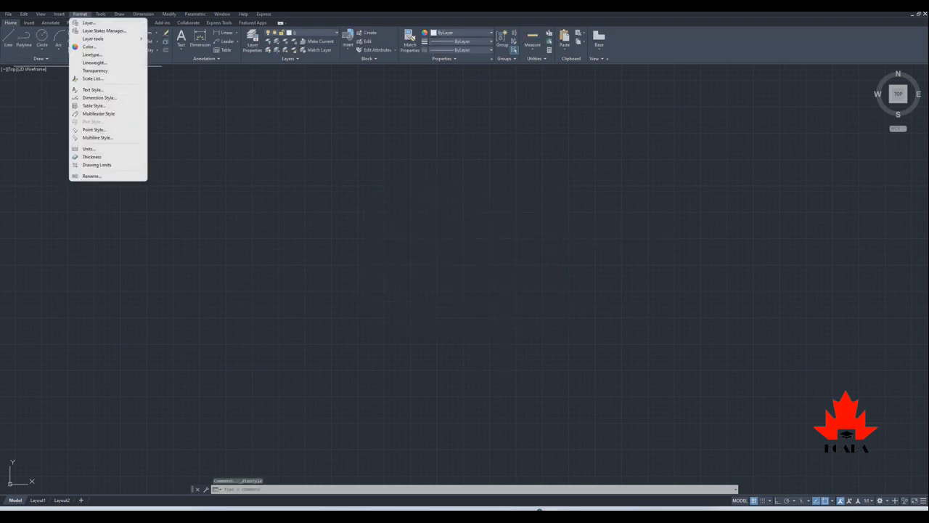
click(96, 164)
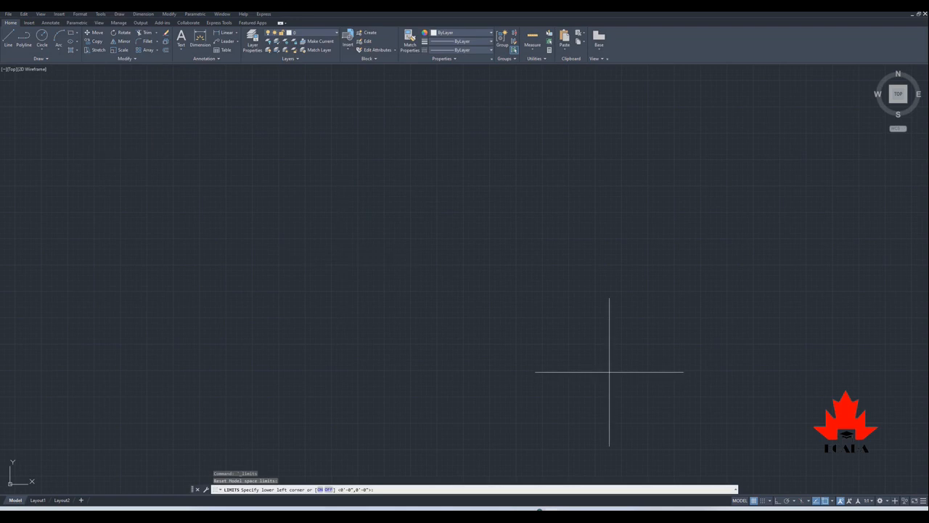
key(Return)
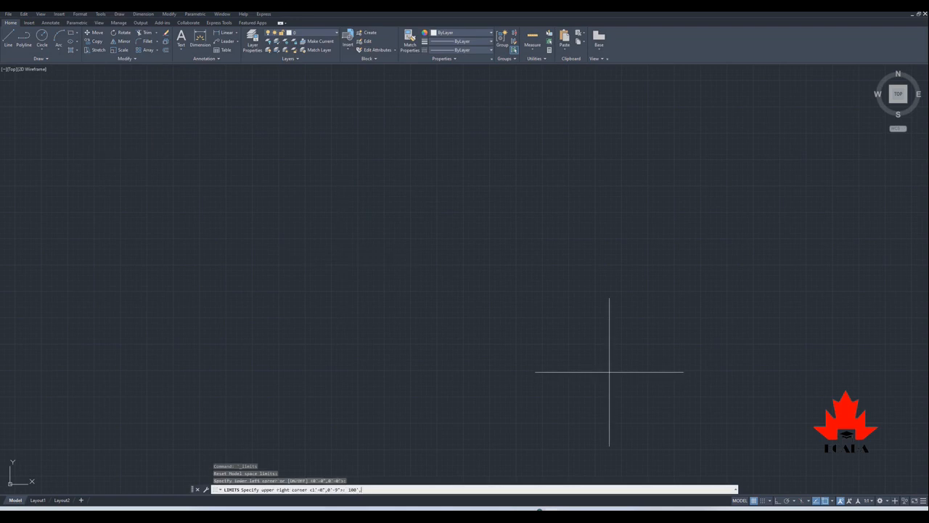
key(Return)
text(z)
key(Return)
text(a)
key(Return)
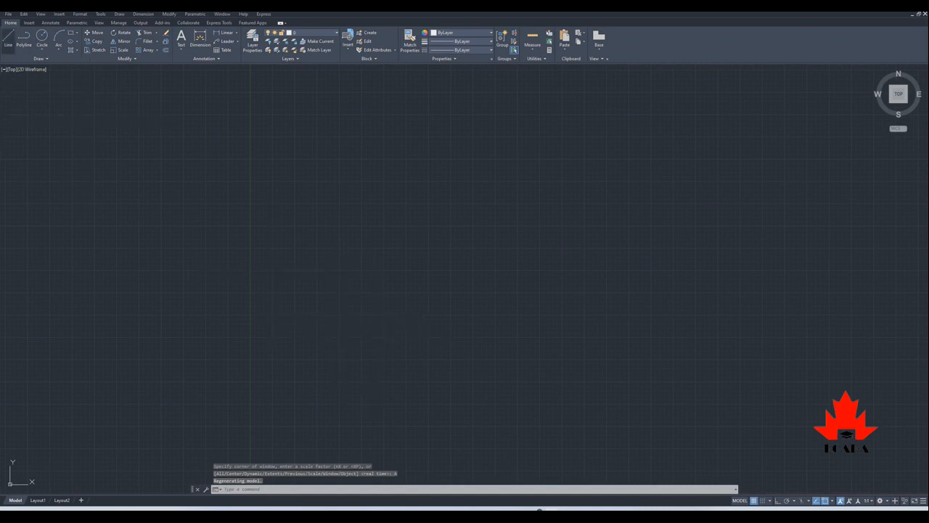
Draw a horizontal line 20' long in the middle of the drawing area with Ortho turned on
click(9, 40)
click(313, 312)
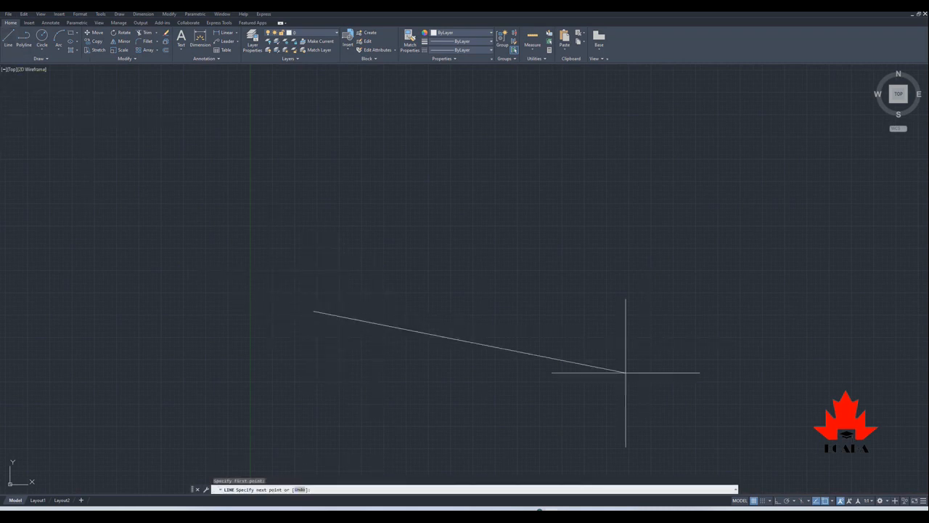
key(F8)
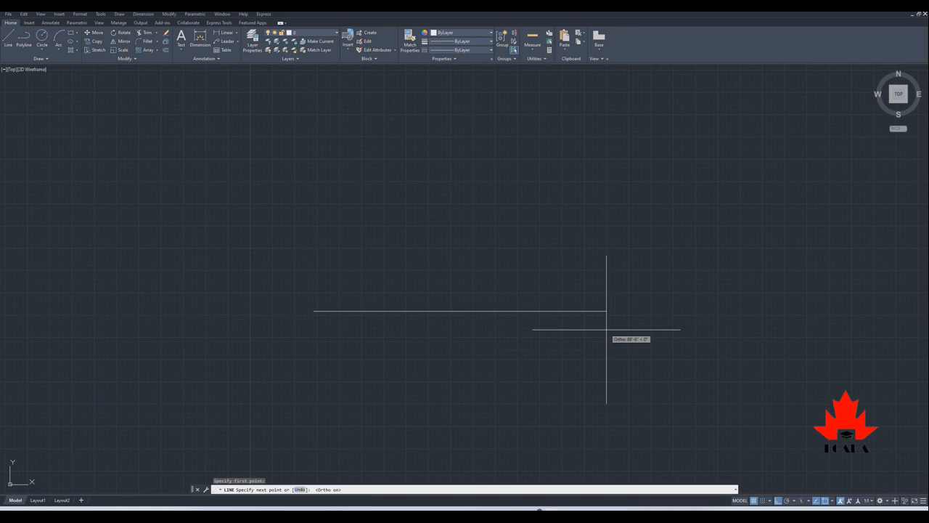
text(20)
key(Return)
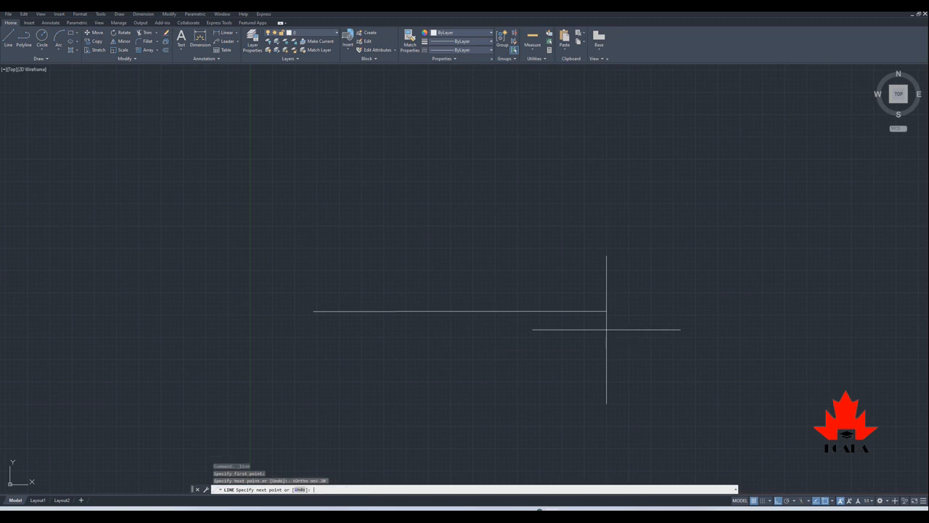
right_click(457, 328)
click(465, 334)
scroll(343, 310, up, 6)
scroll(530, 314, down, 2)
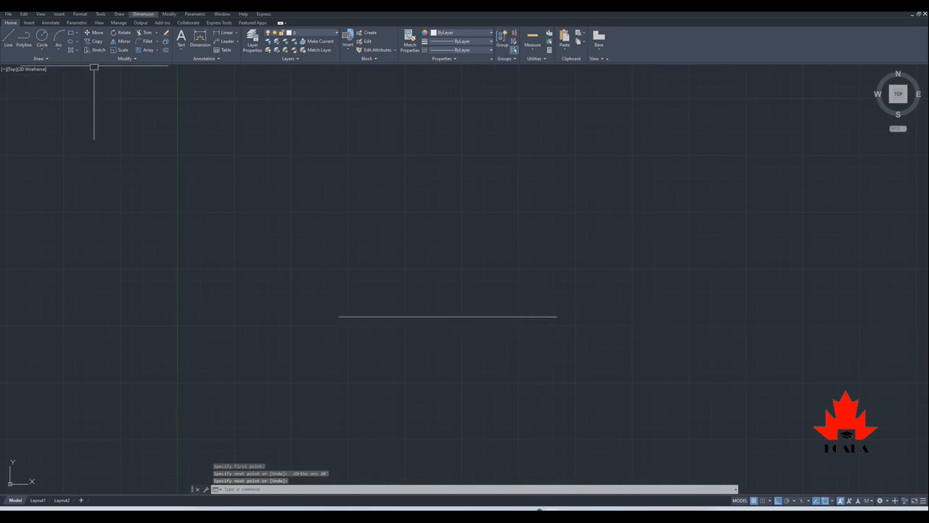
Create four new layers in the drawing
click(80, 14)
click(84, 23)
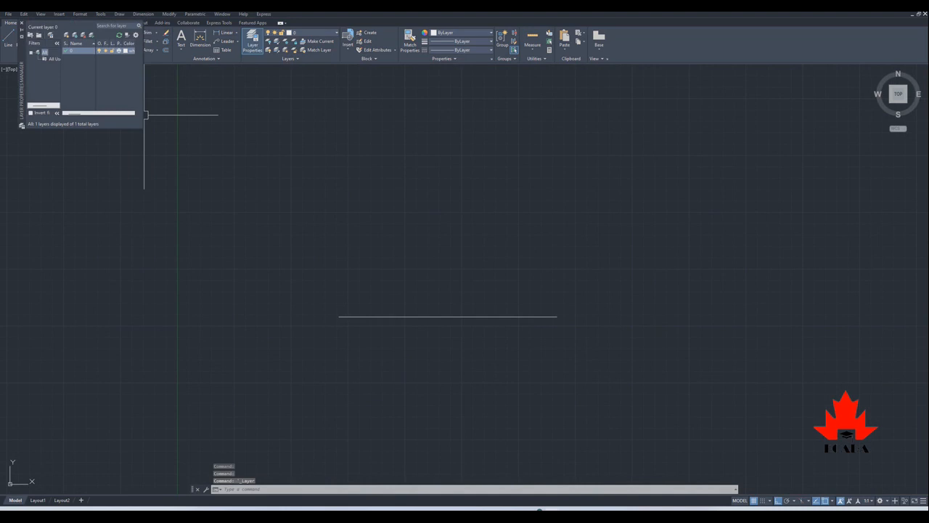
click(66, 35)
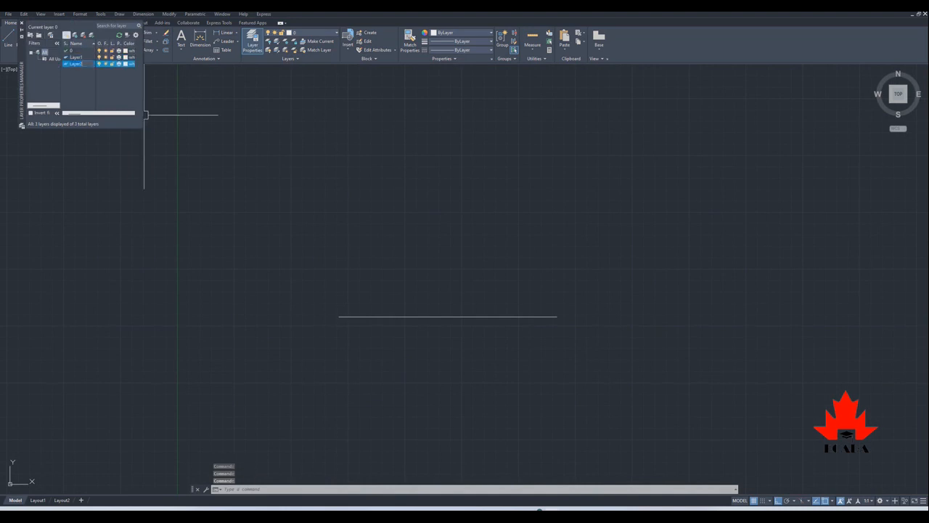
click(66, 35)
click(66, 35)
Assign index color 20 to Layer1, 64 to Layer2 and 212 to Layer4, and close the layer manager
click(125, 57)
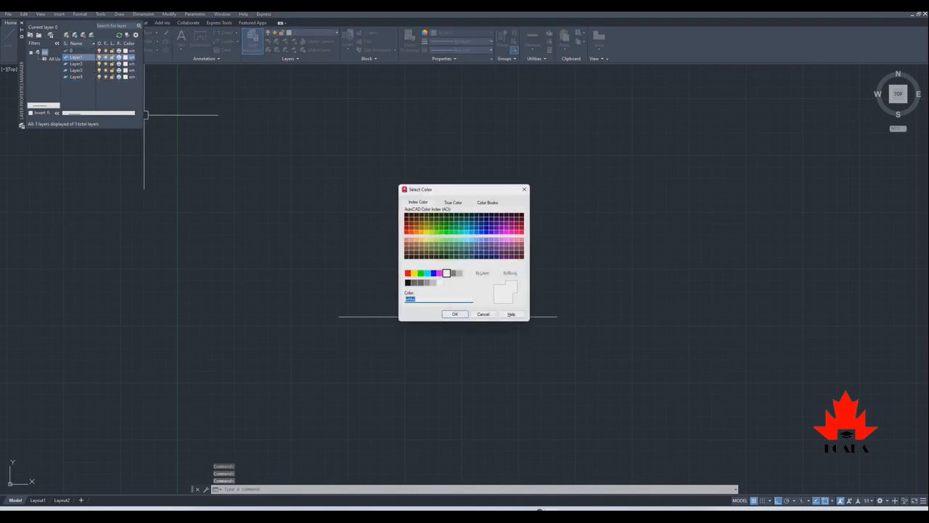
click(410, 232)
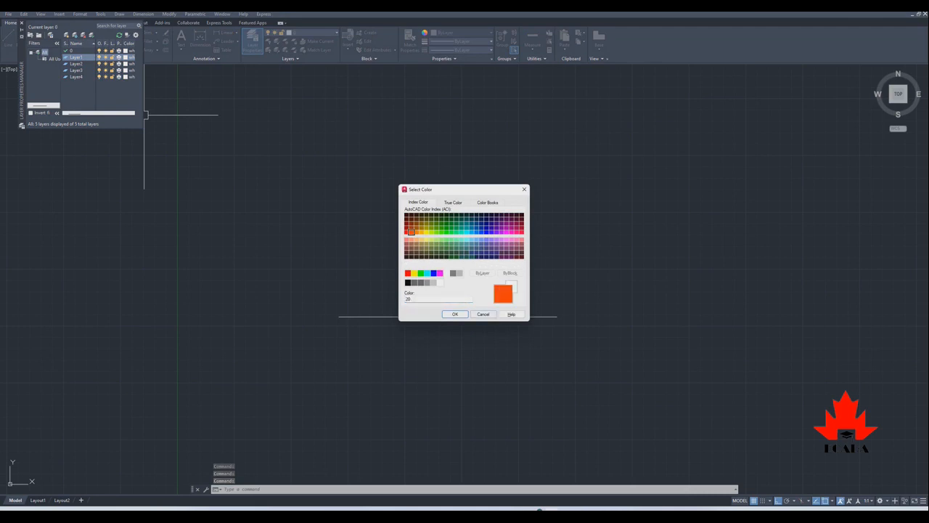
click(454, 313)
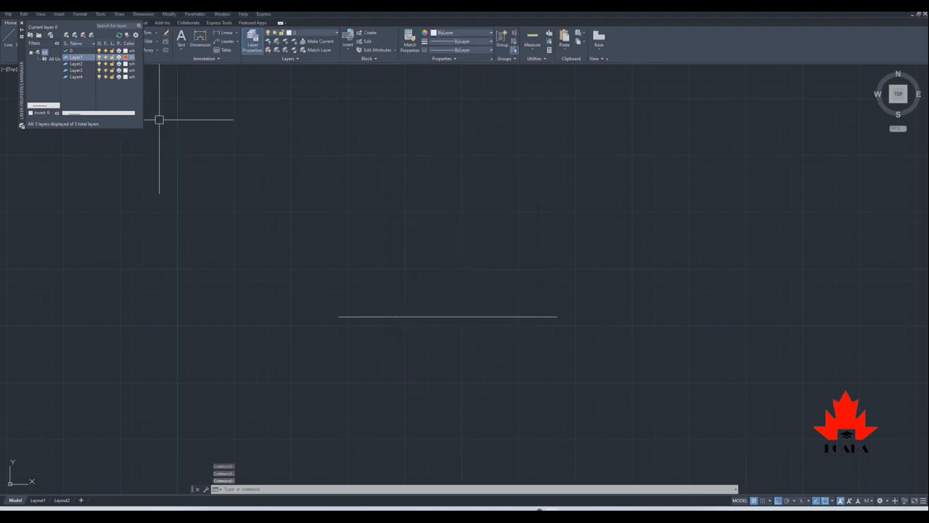
click(125, 63)
click(431, 224)
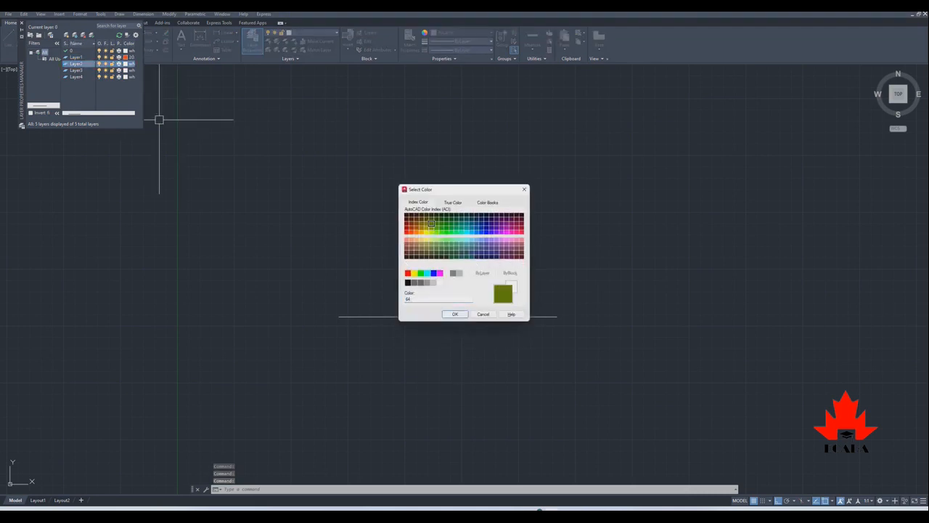
click(454, 313)
click(127, 76)
click(506, 228)
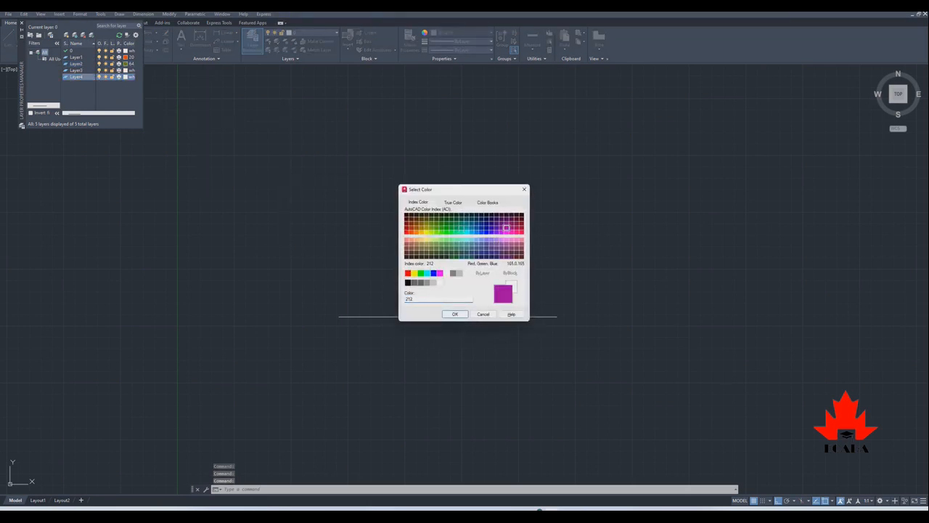
click(454, 313)
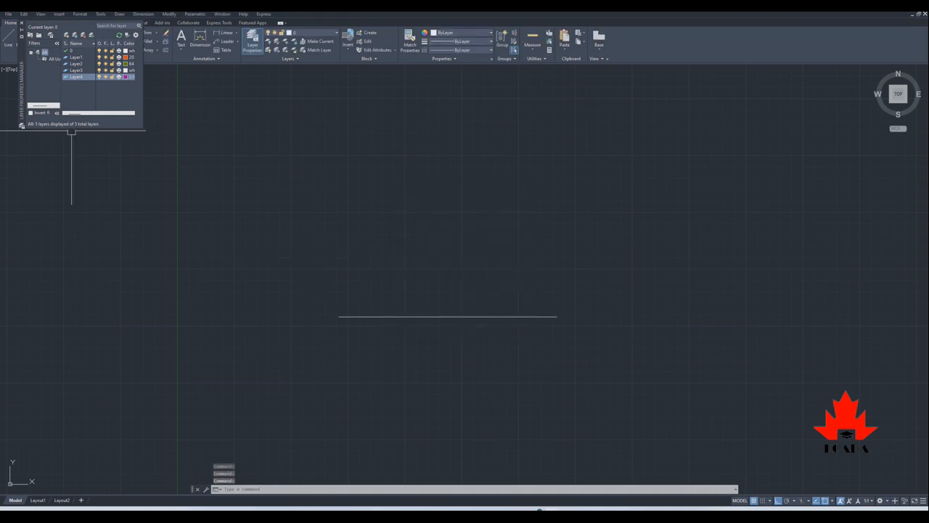
click(22, 23)
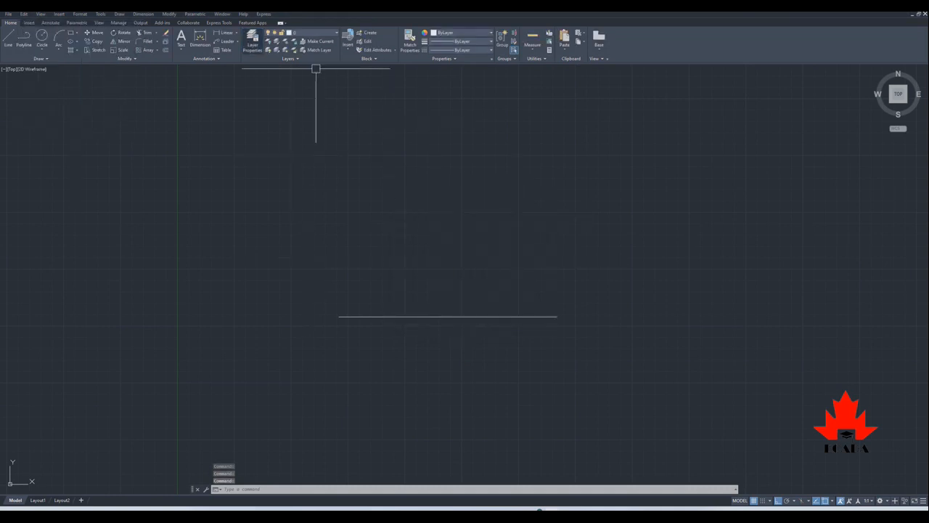
Add a linear dimension between the two endpoints of the horizontal line, placed just below it
click(143, 14)
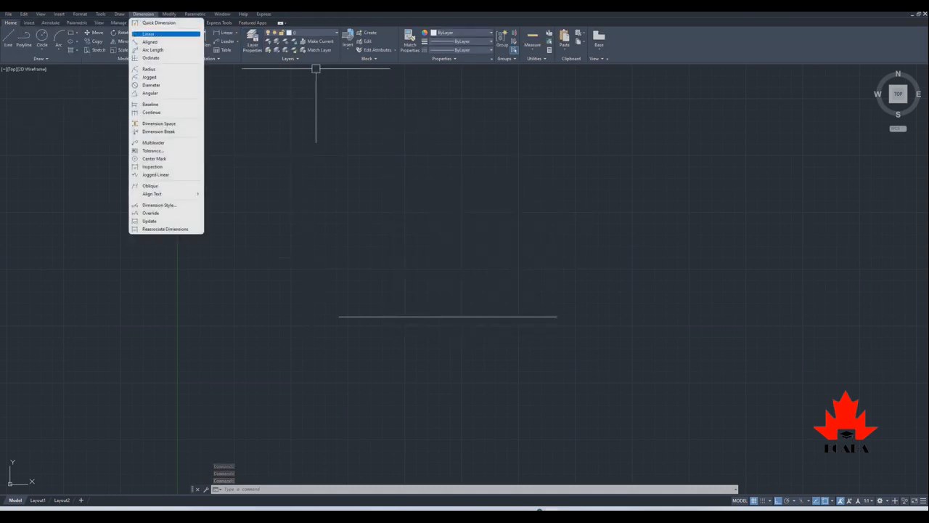
click(149, 34)
click(339, 317)
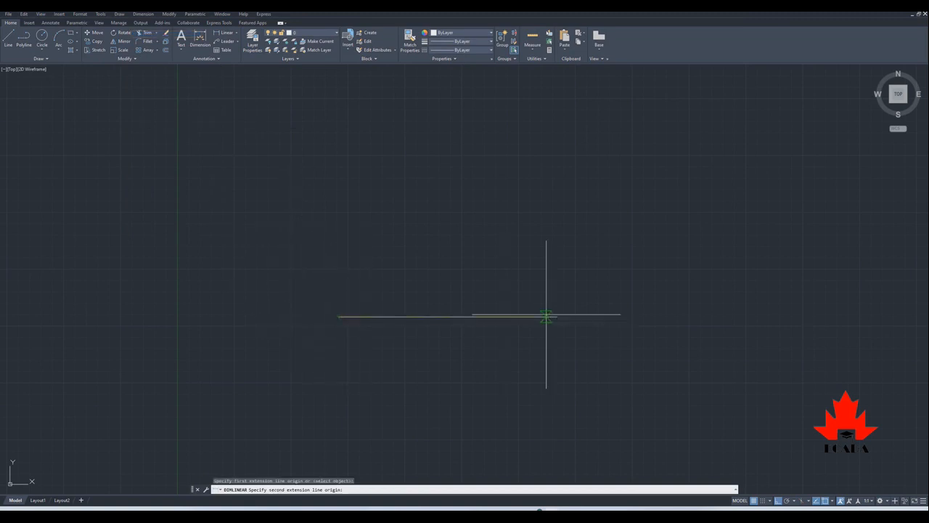
click(556, 317)
click(506, 337)
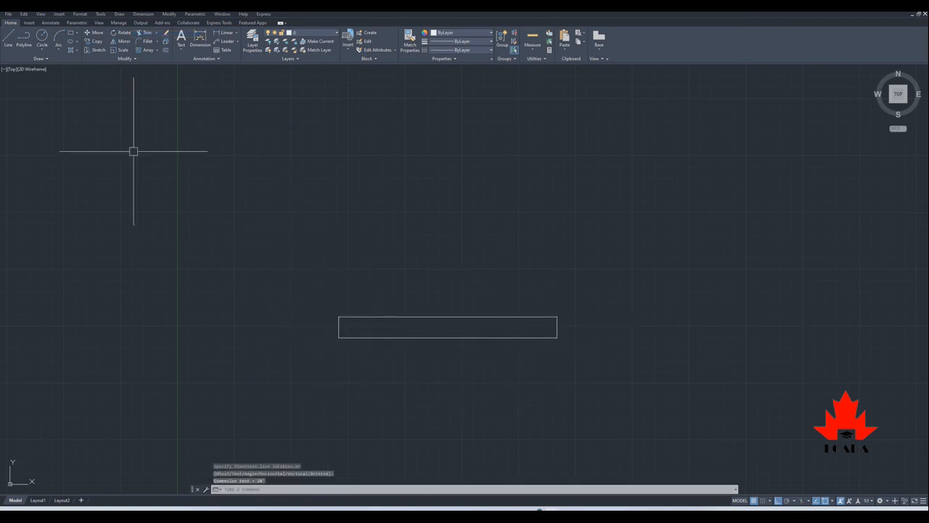
Set the arrow size of the Standard dimension style to 3"
click(80, 14)
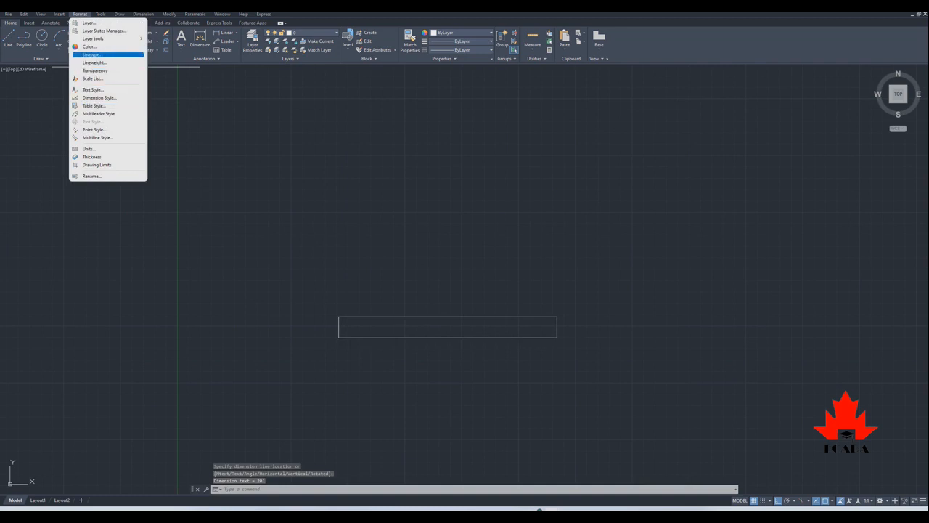
click(99, 98)
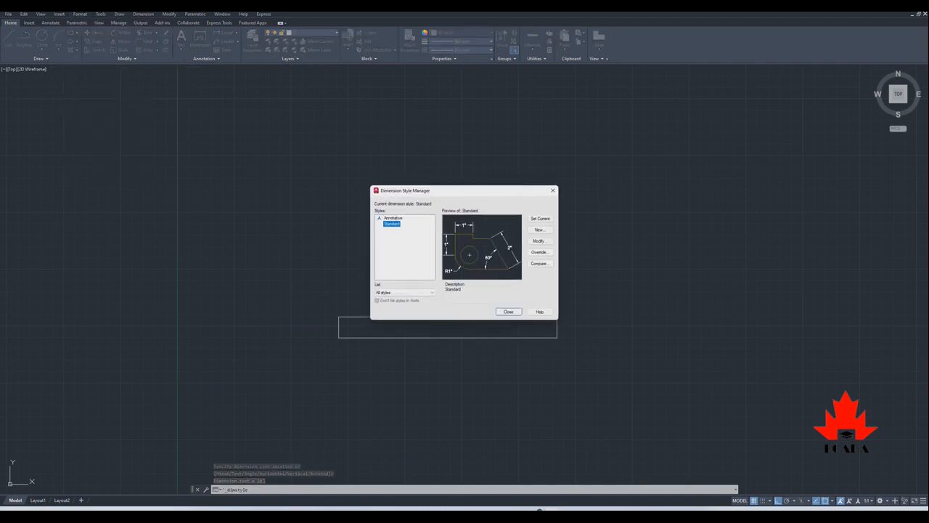
click(539, 241)
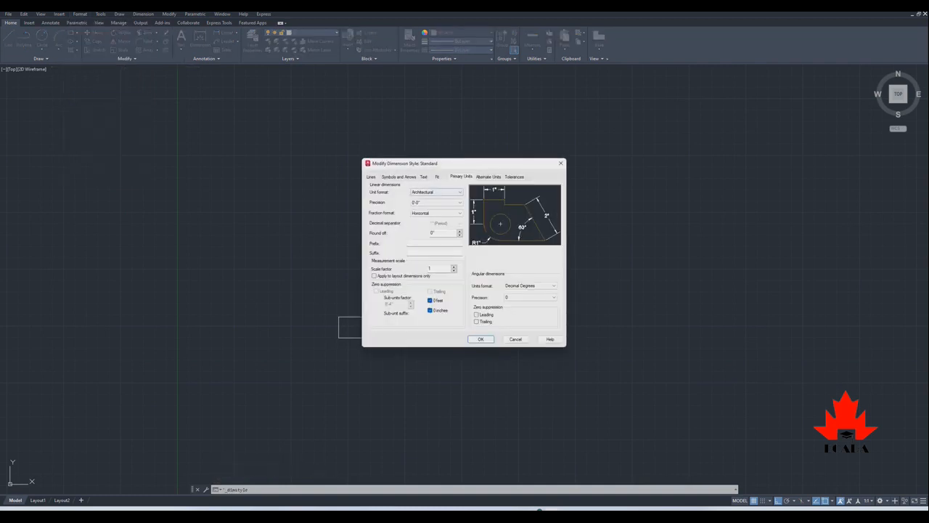
click(399, 177)
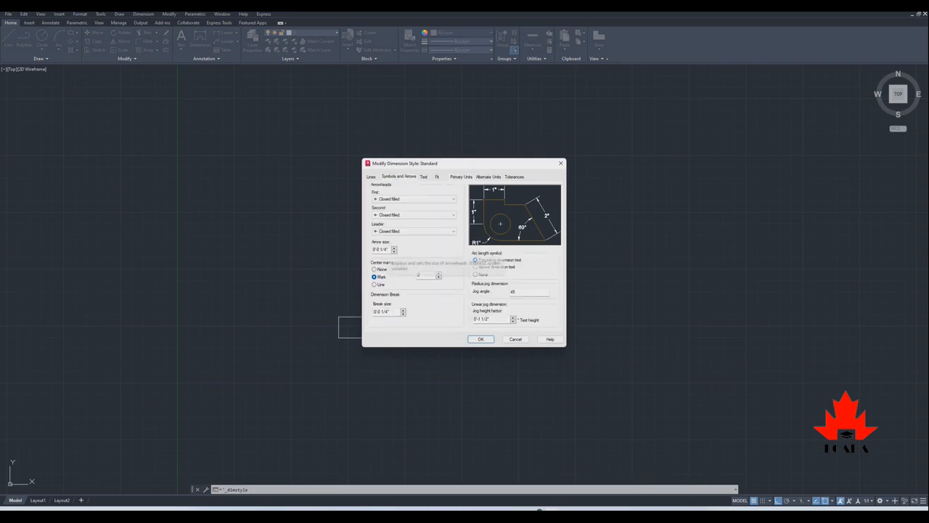
drag(388, 249, 372, 249)
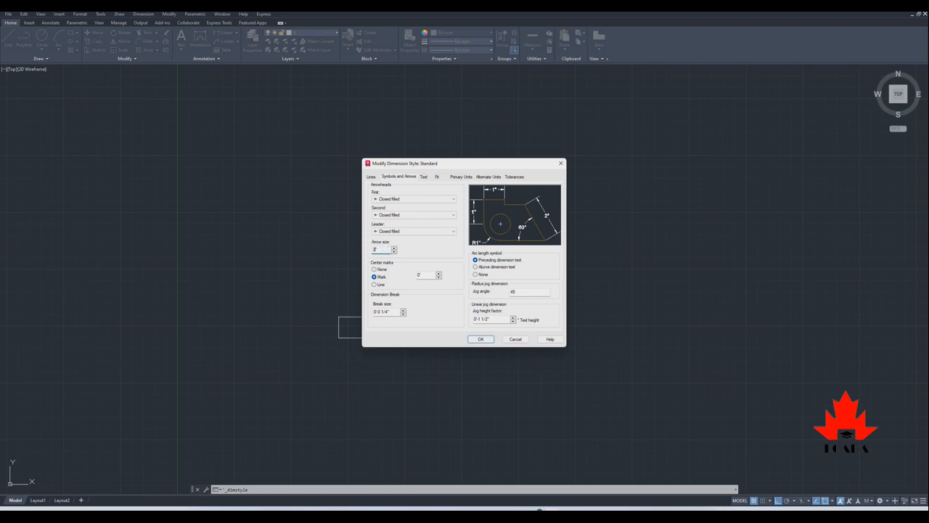
click(424, 177)
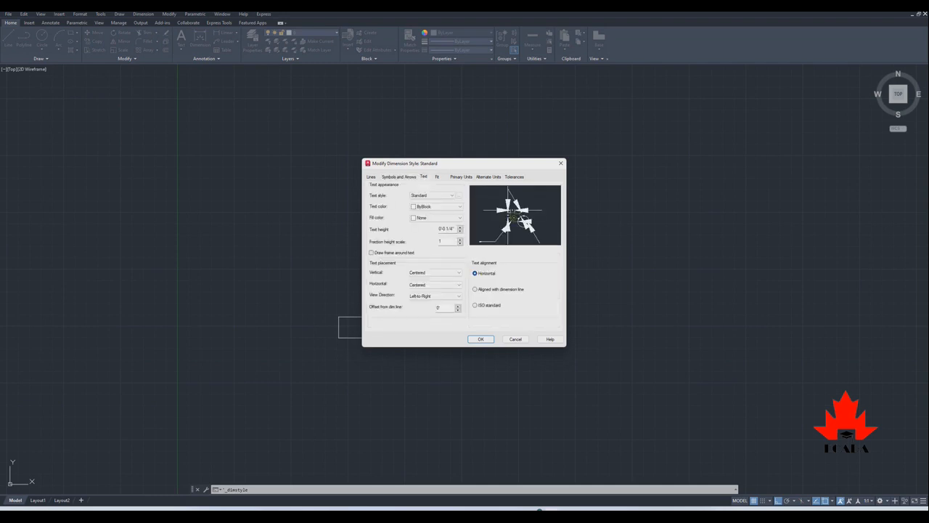
click(399, 177)
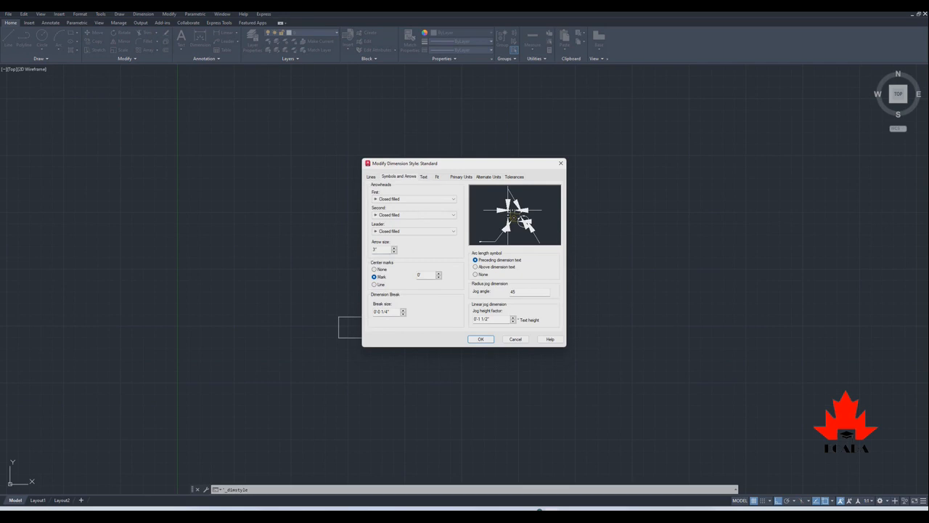
Set the Standard dimension style's text height to 6", apply the changes and close the style manager
click(424, 177)
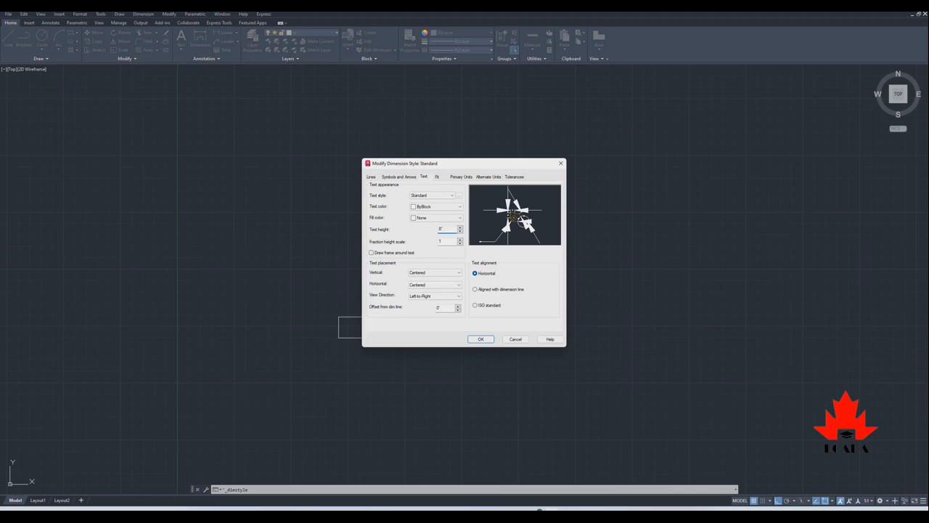
click(460, 177)
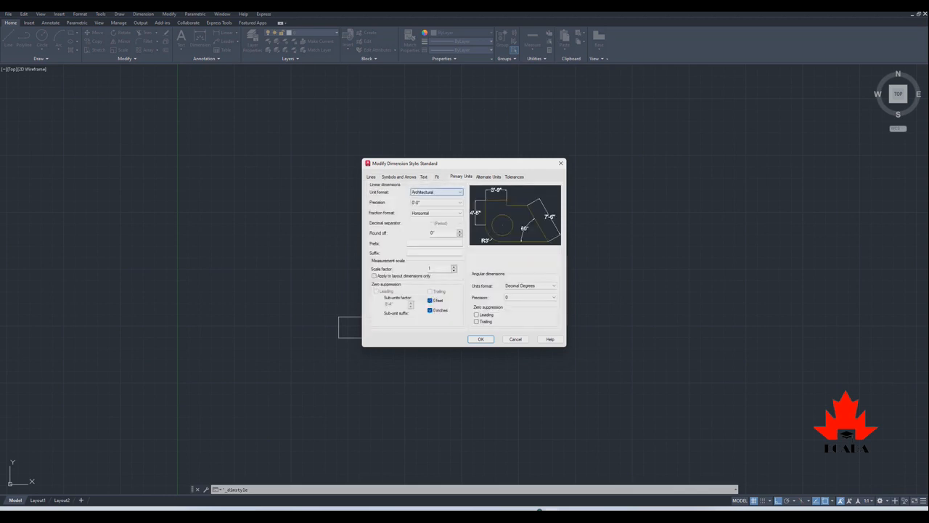
click(480, 339)
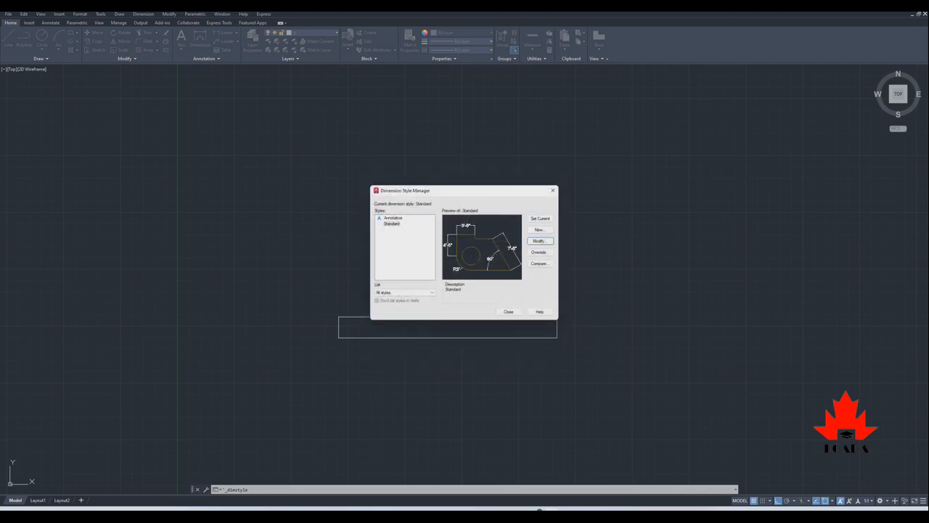
click(508, 311)
Move the 20' linear dimension to Layer1 and clear the selection
scroll(430, 340, up, 6)
scroll(421, 327, down, 2)
click(567, 351)
click(363, 296)
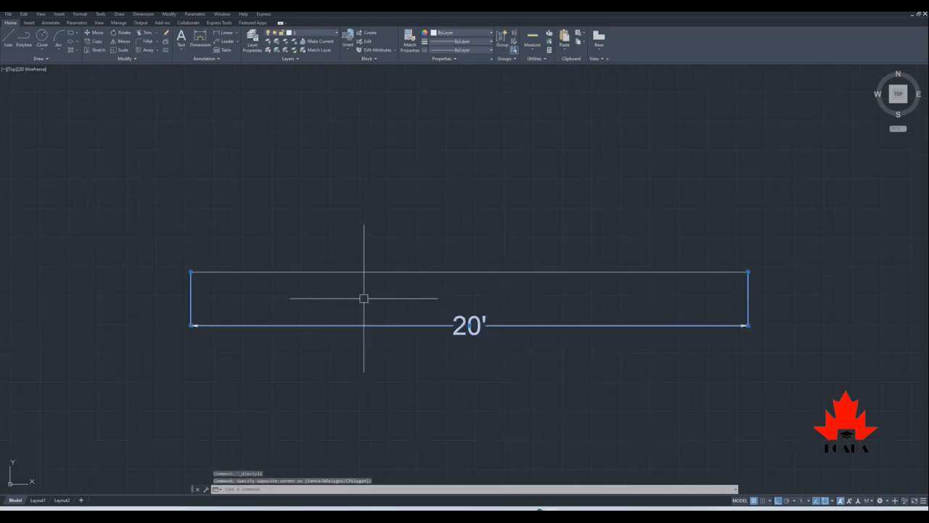
click(312, 33)
click(300, 58)
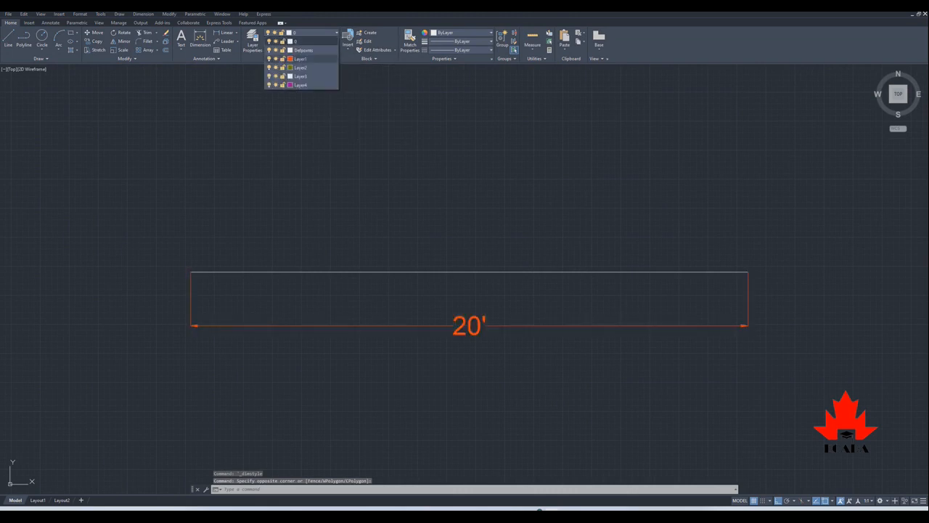
scroll(320, 232, down, 2)
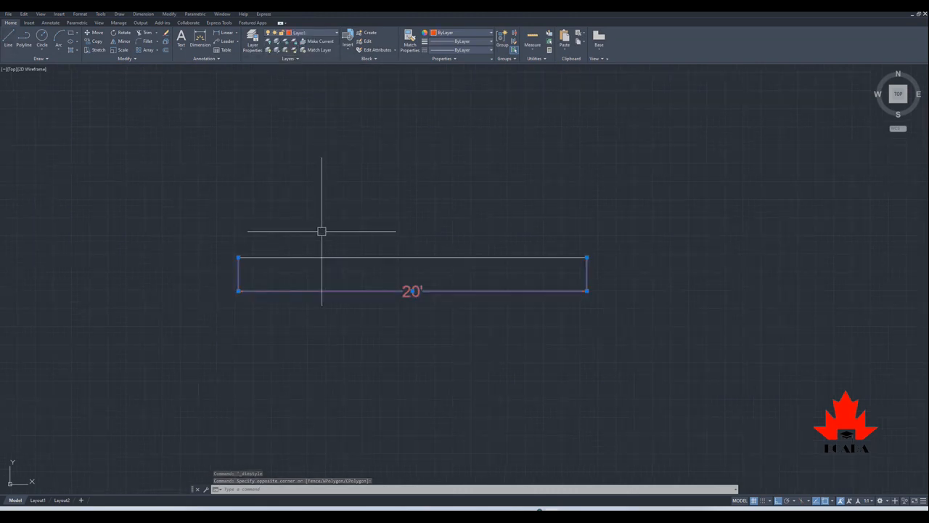
key(Escape)
Switch the drawing to the Left view and frame the edge-on line
scroll(523, 280, down, 4)
scroll(513, 274, up, 6)
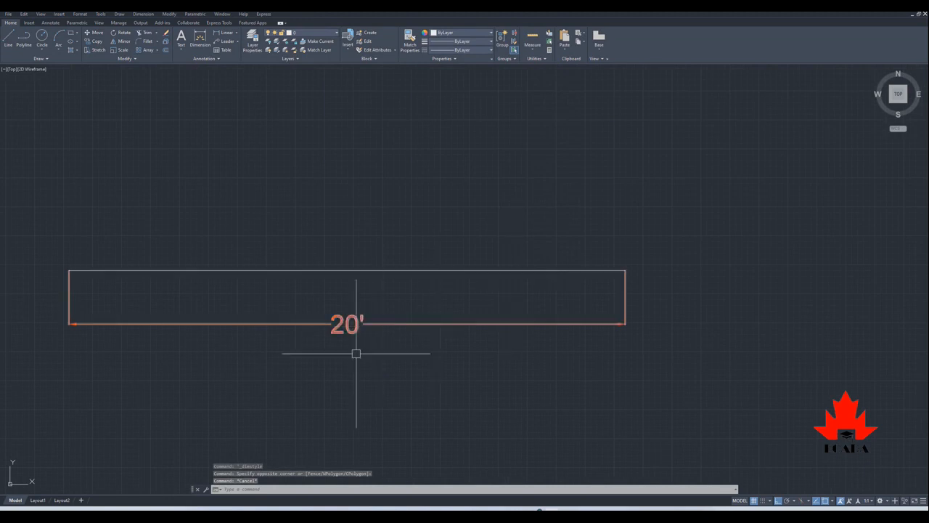
scroll(407, 374, down, 4)
middle_drag(470, 365, 496, 367)
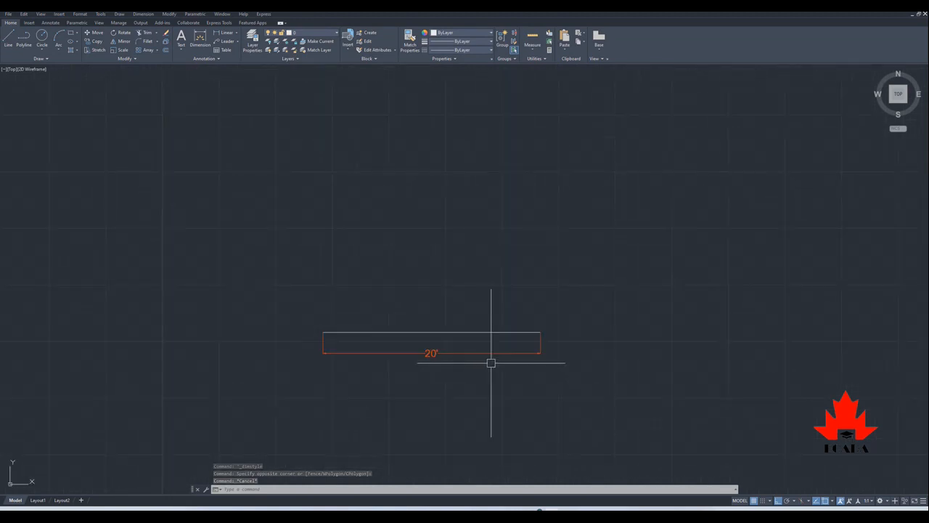
click(40, 14)
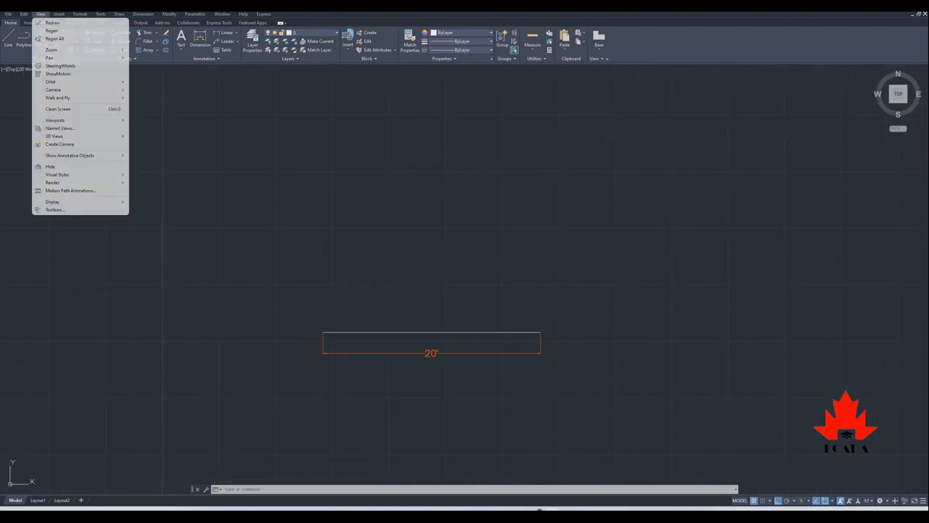
mouse_move(80, 136)
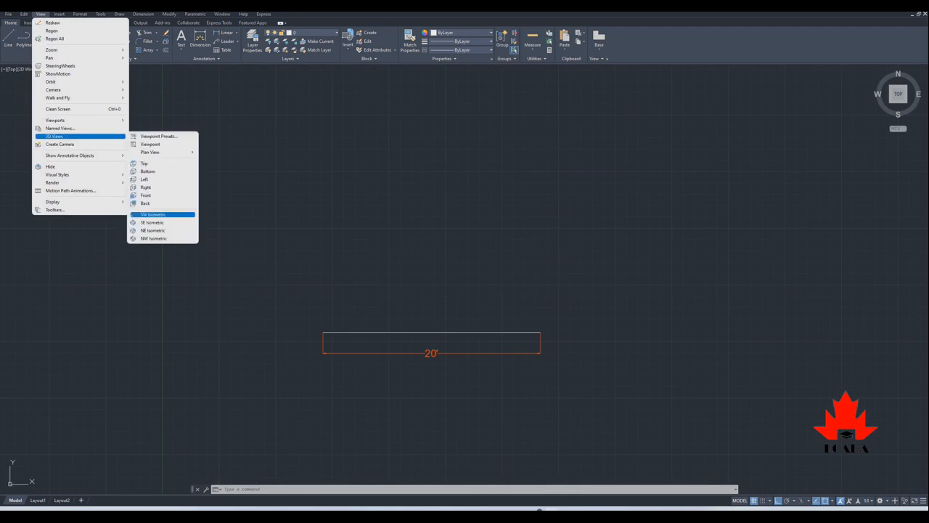
click(144, 180)
scroll(382, 325, down, 4)
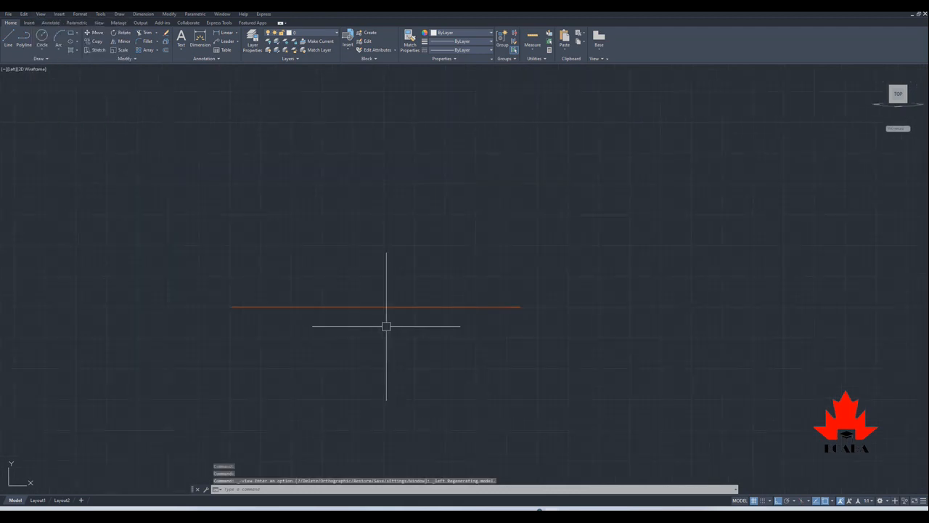
scroll(450, 325, down, 2)
scroll(425, 313, up, 2)
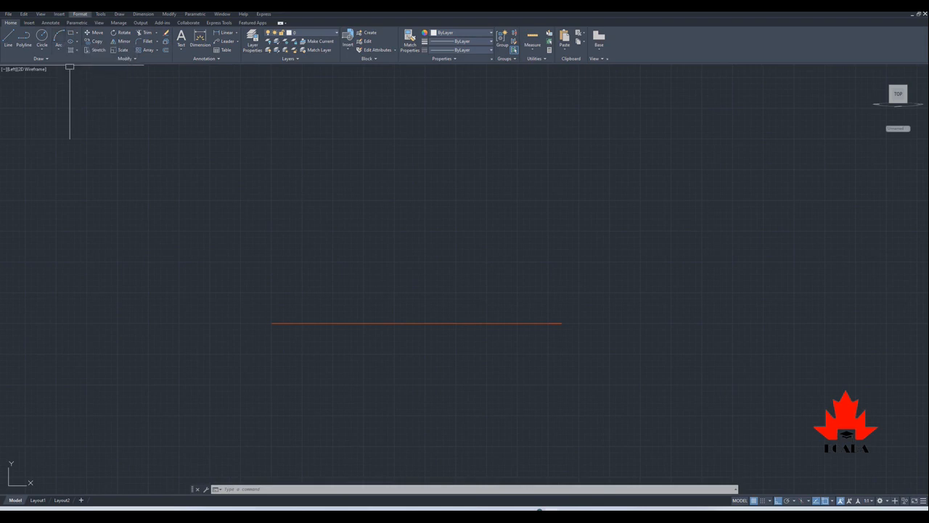
click(119, 14)
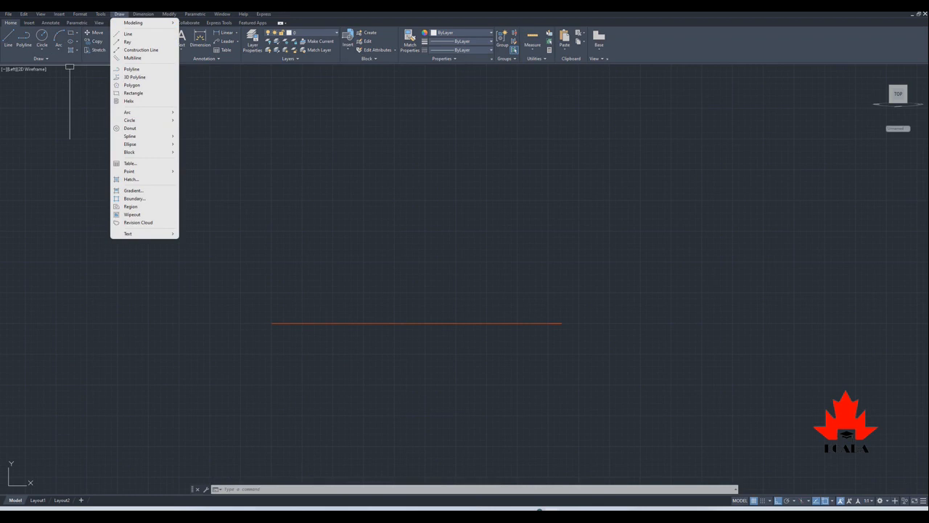
mouse_move(137, 152)
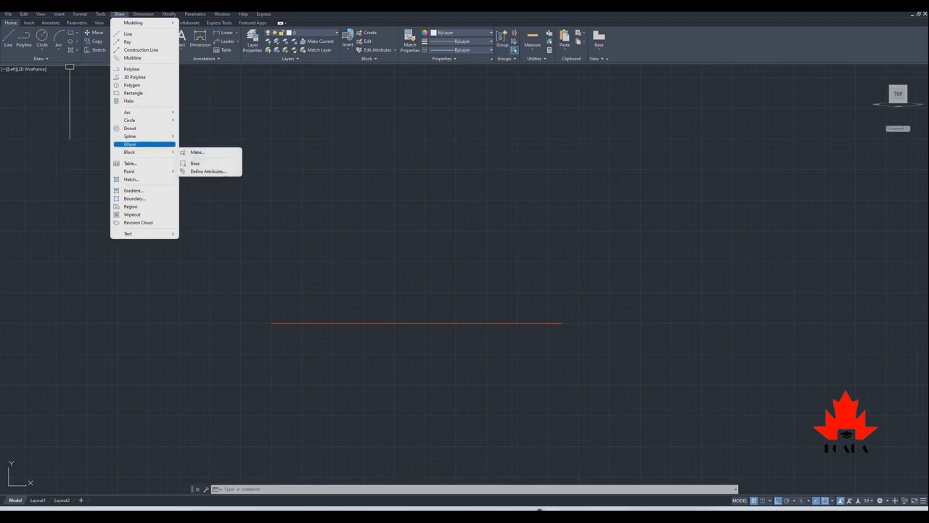
mouse_move(138, 135)
click(200, 136)
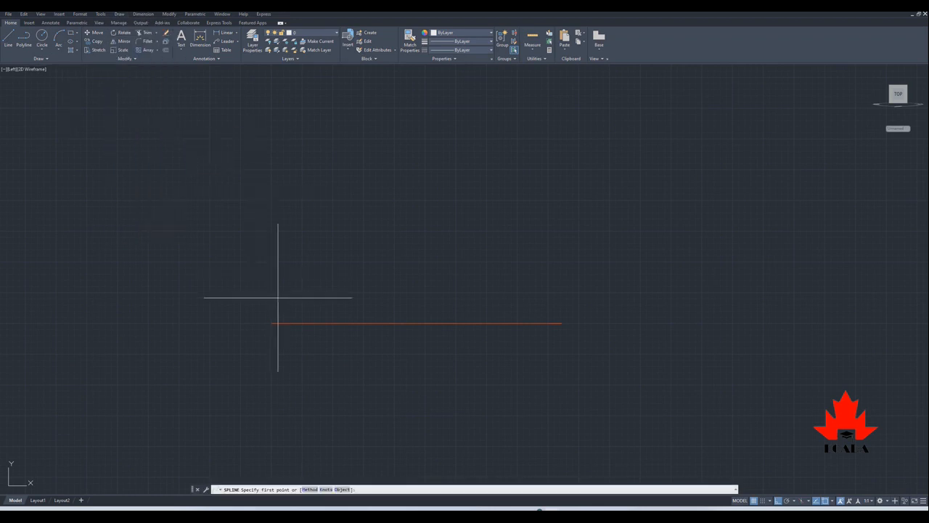
click(271, 323)
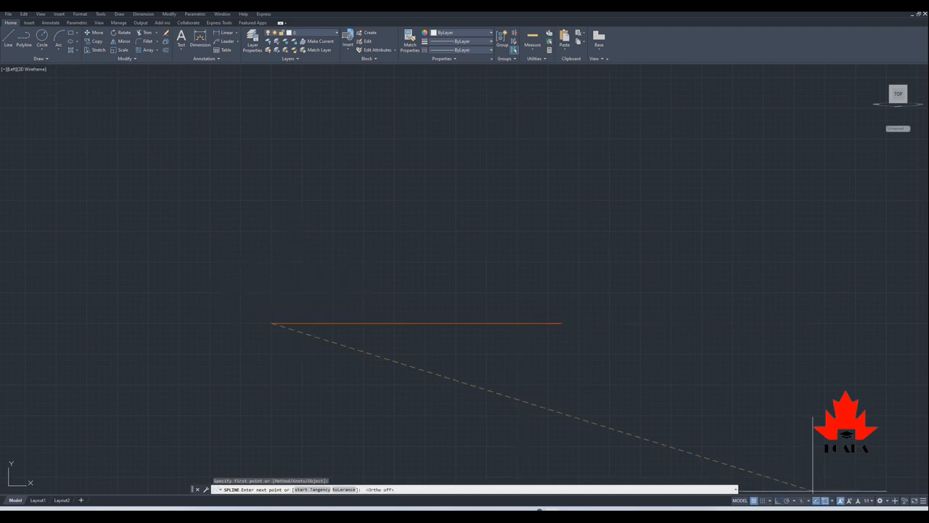
click(292, 262)
scroll(404, 262, down, 2)
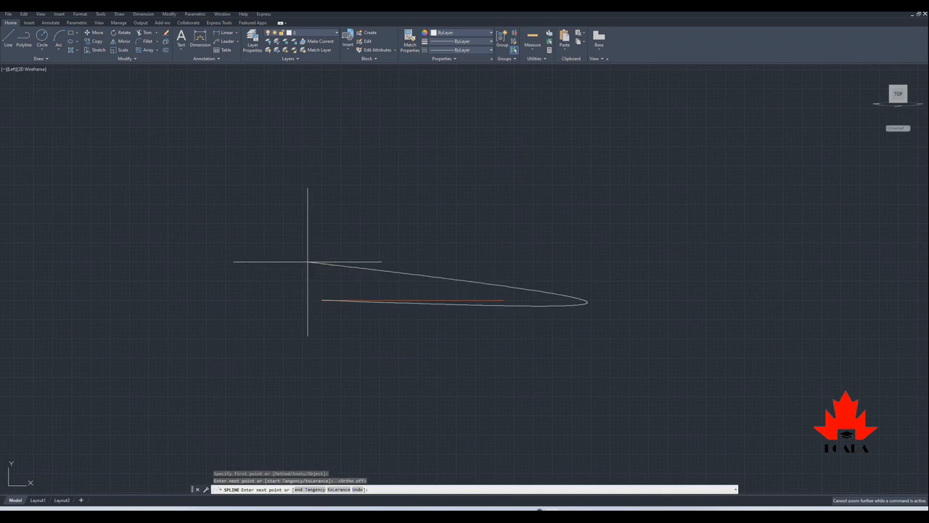
click(356, 264)
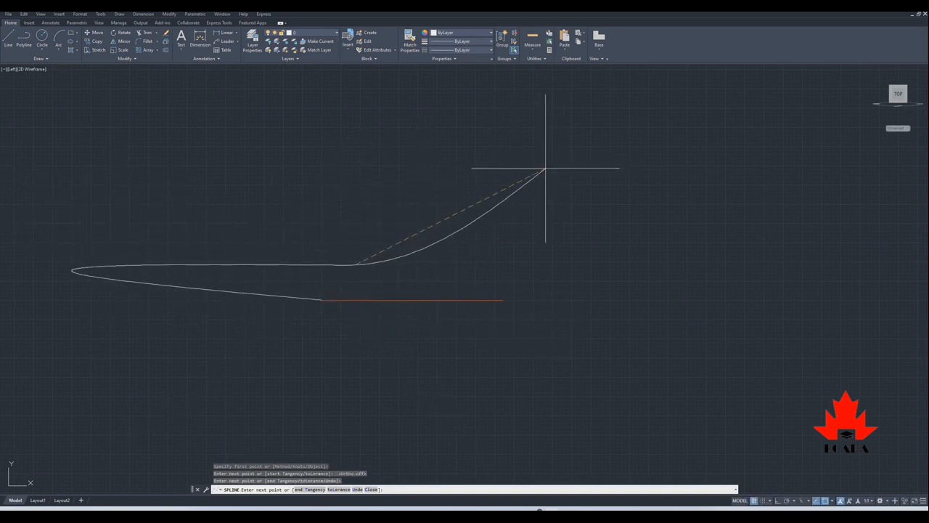
key(Escape)
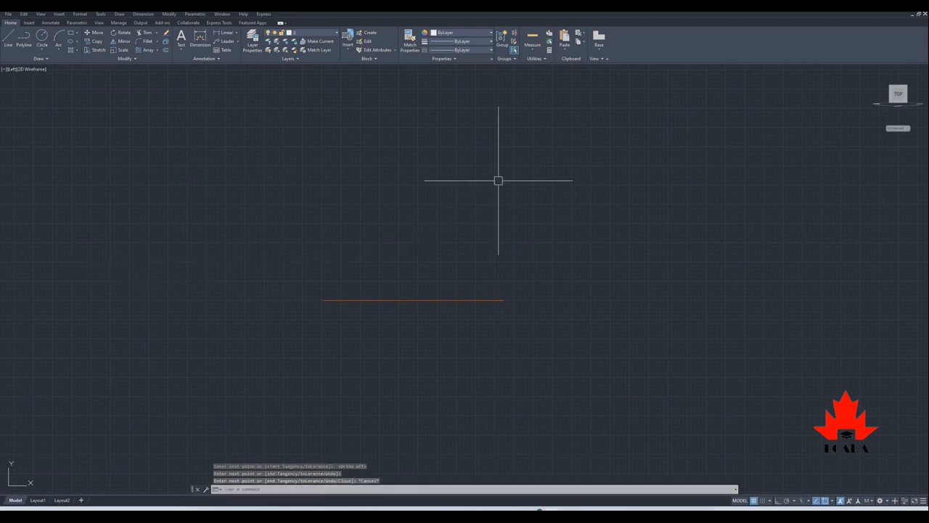
Try to draw a three-point arc spanning the two ends of the orange line
click(59, 49)
click(81, 74)
click(331, 300)
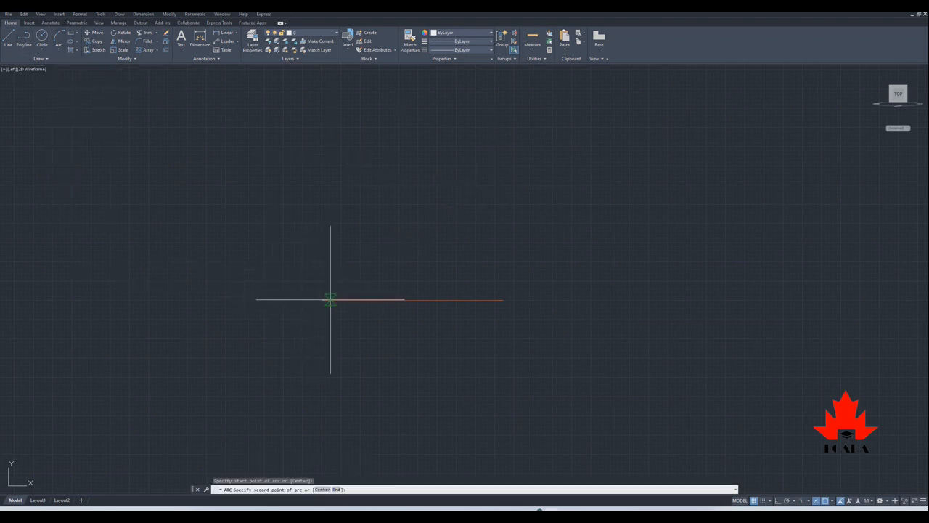
click(501, 300)
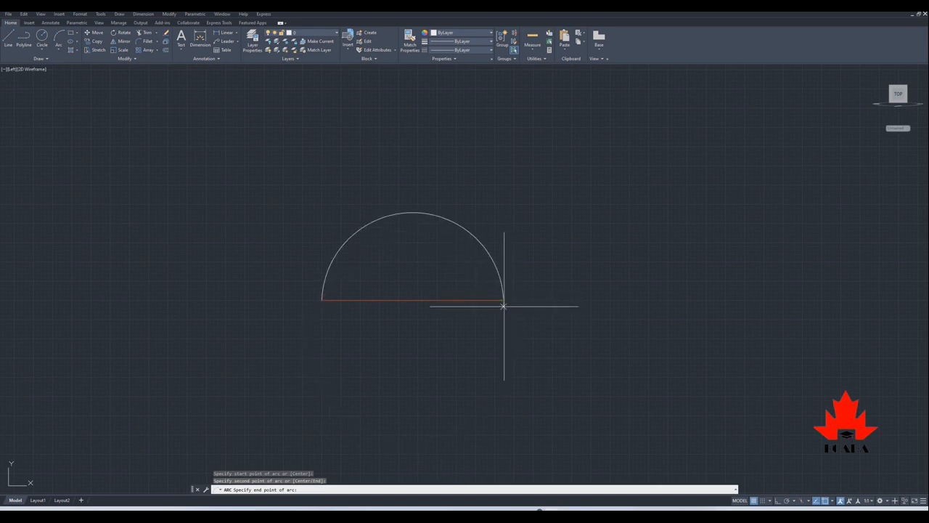
scroll(504, 293, up, 6)
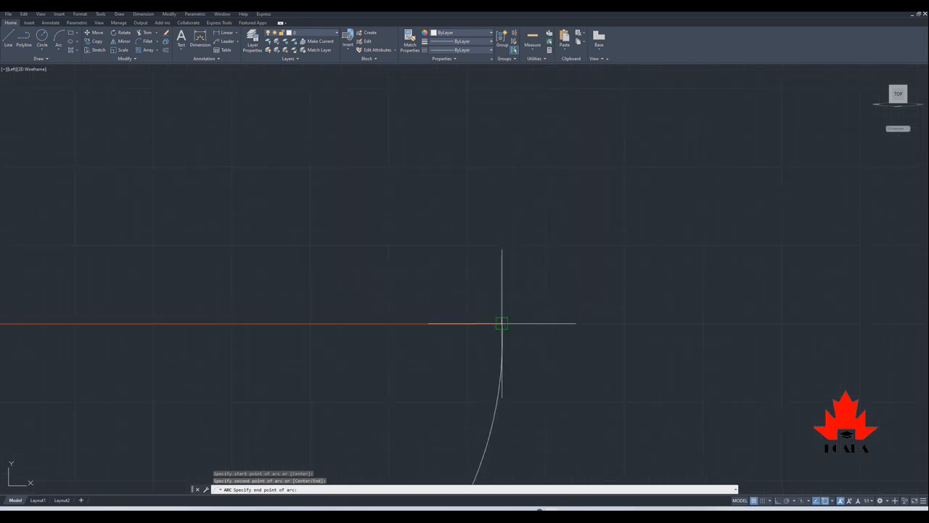
click(502, 323)
scroll(488, 313, down, 8)
scroll(468, 288, down, 2)
scroll(235, 244, down, 6)
scroll(355, 278, up, 4)
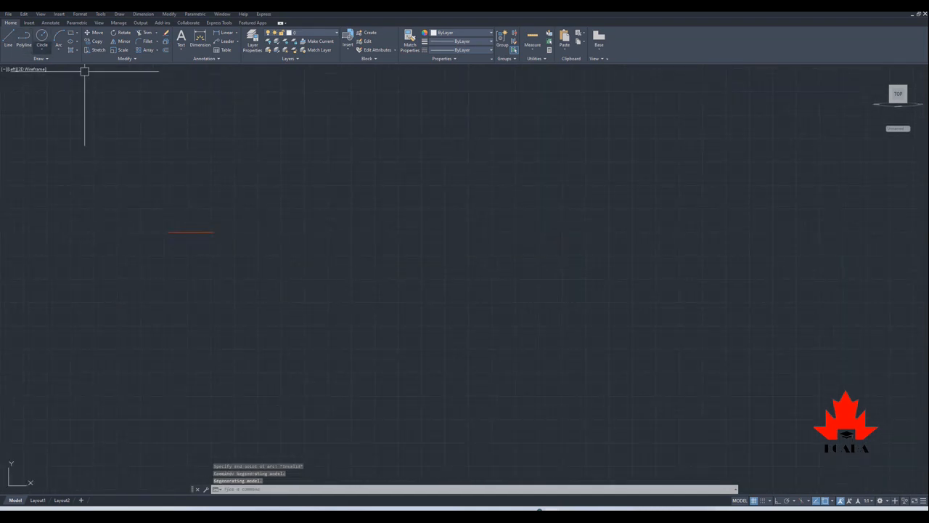
Draw a three-point arc between the two ends of the orange line, bulging below it, and end the Arc command
click(59, 48)
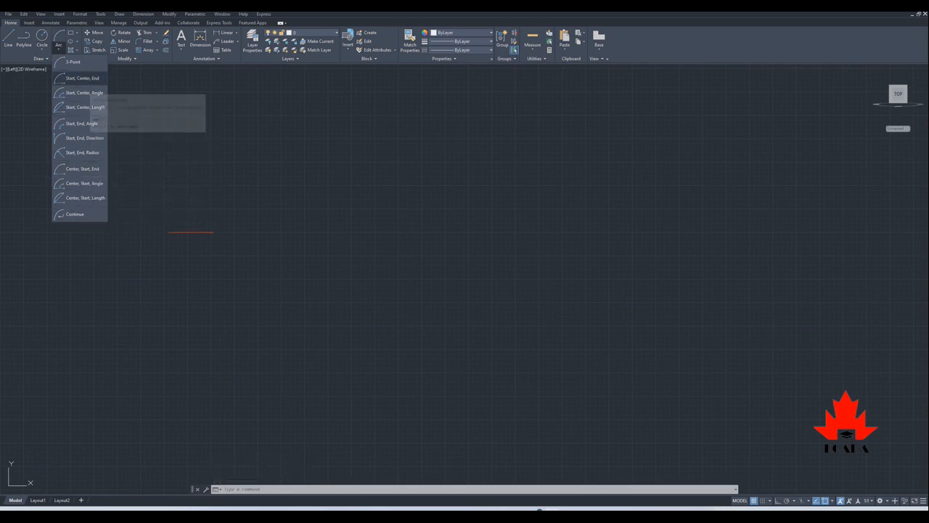
click(82, 77)
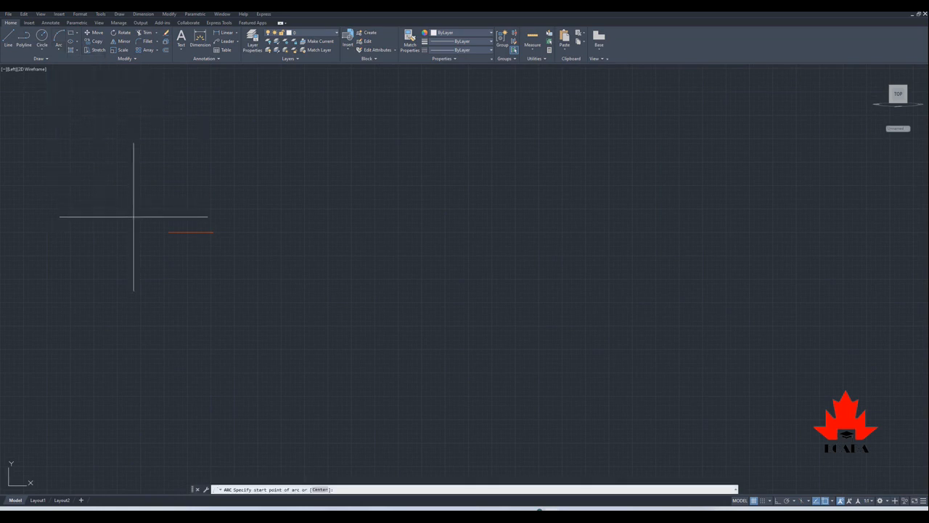
click(238, 219)
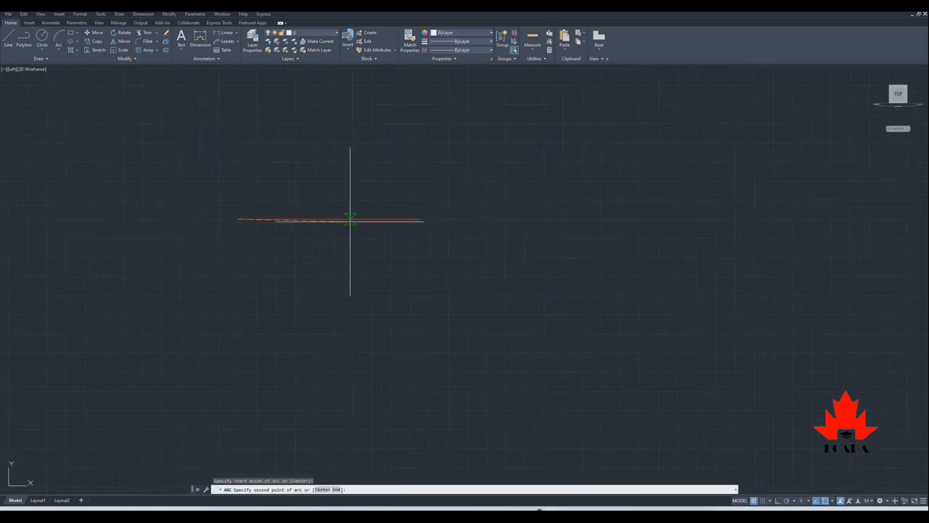
click(340, 273)
click(419, 218)
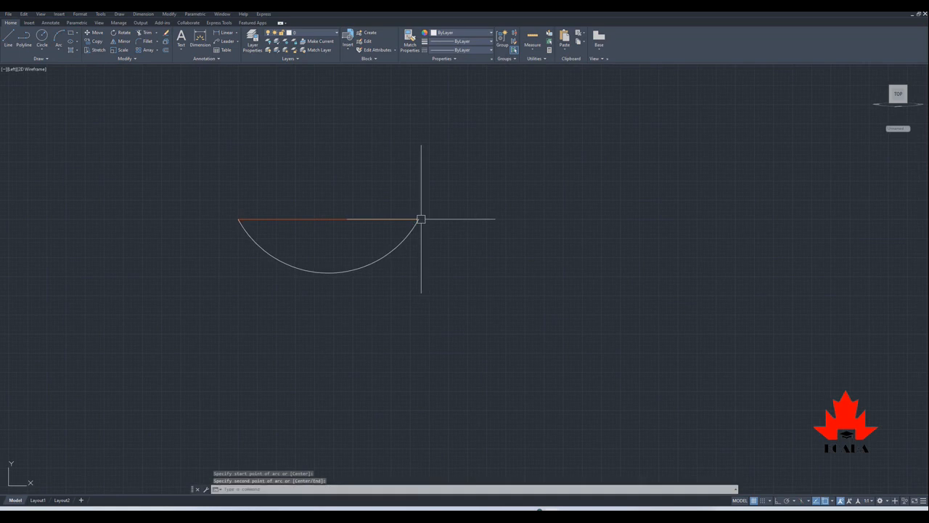
right_click(422, 218)
click(437, 224)
scroll(186, 201, down, 8)
key(Escape)
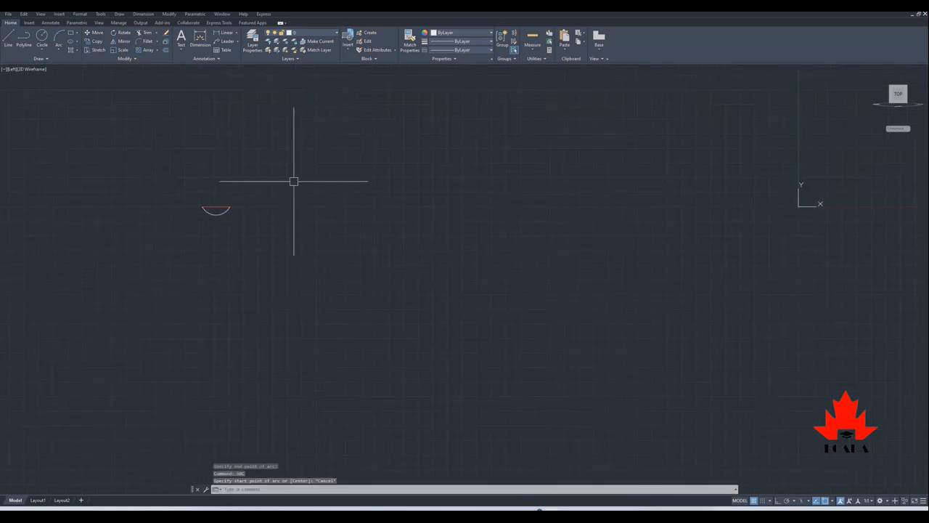
Mirror the arc about the orange line so it bulges above it, erasing the source arc
scroll(198, 204, up, 7)
scroll(402, 290, down, 4)
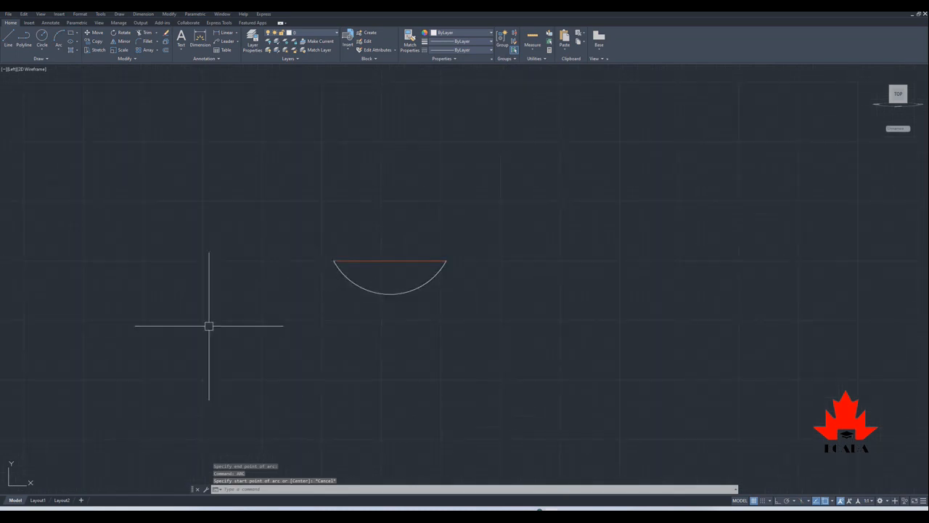
click(381, 293)
click(169, 14)
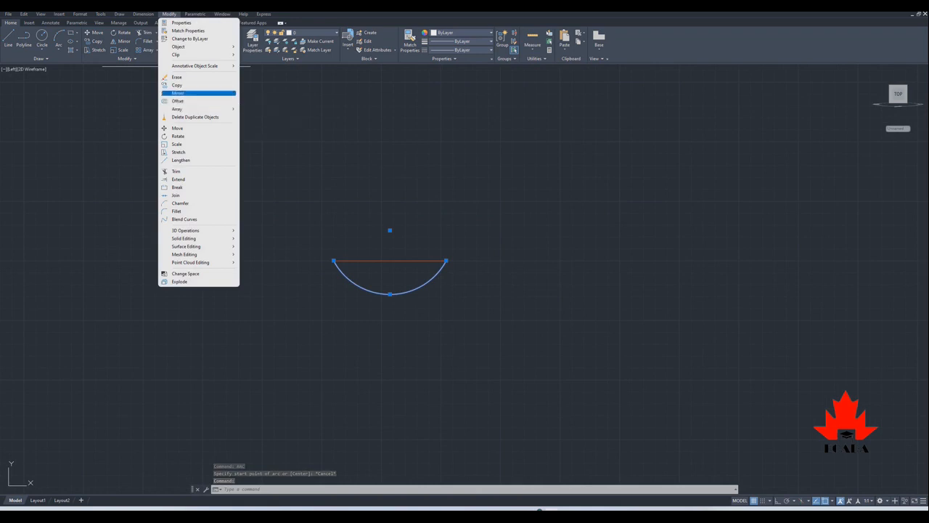
click(177, 93)
click(334, 260)
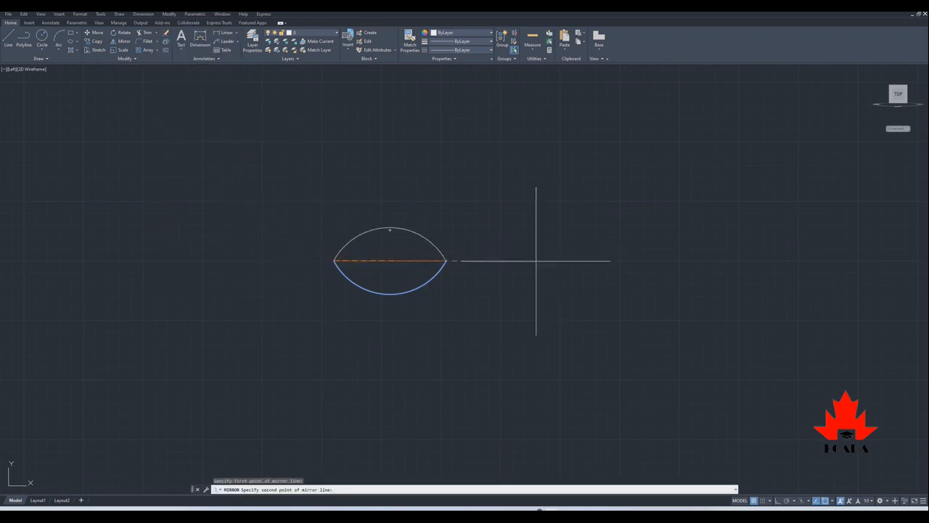
right_click(444, 259)
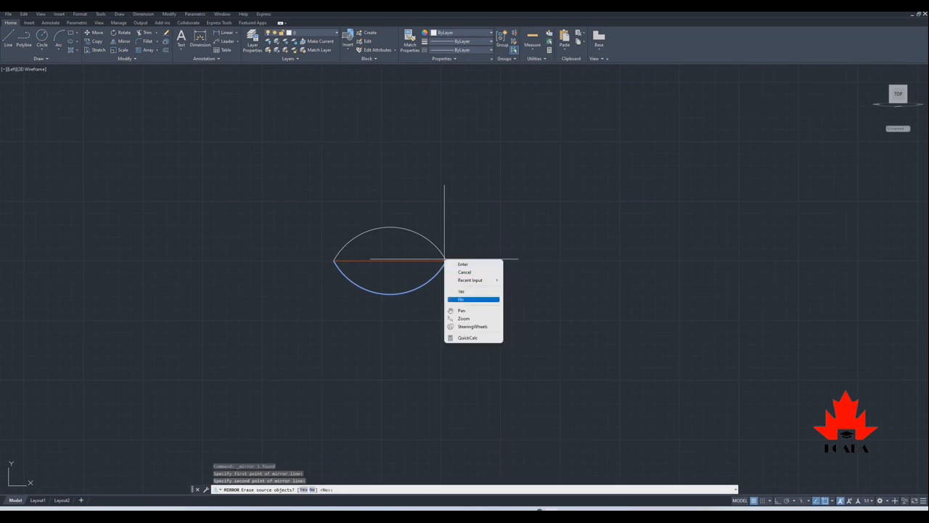
click(462, 291)
Switch the drawing to the Front view
scroll(382, 230, up, 4)
scroll(292, 259, down, 4)
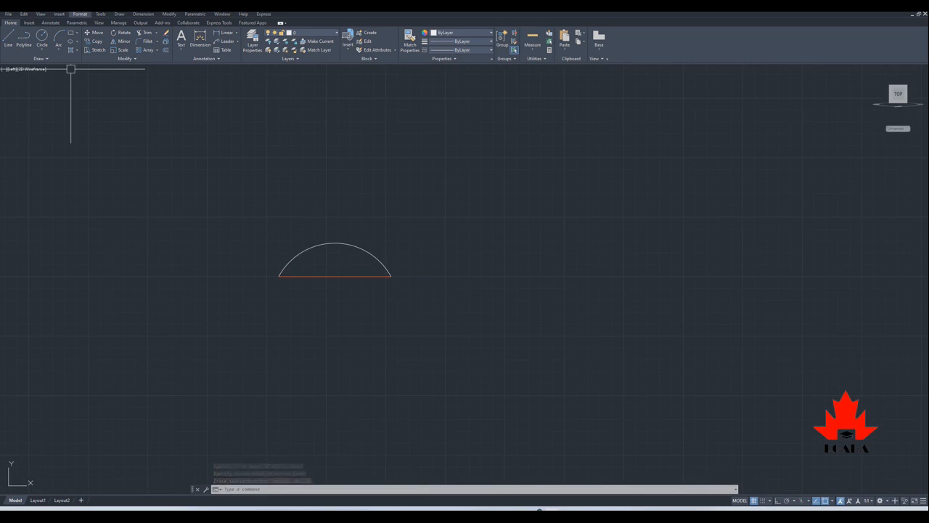
click(80, 14)
mouse_move(41, 14)
mouse_move(80, 136)
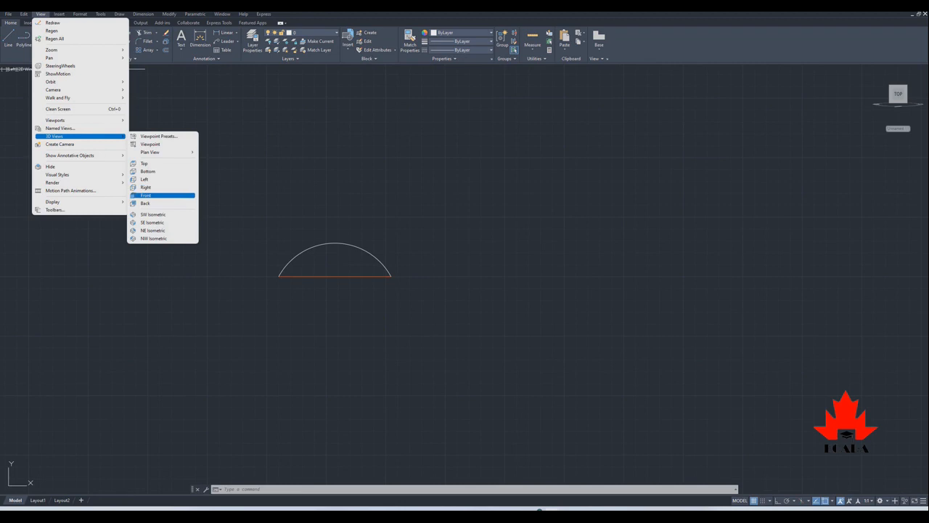
click(146, 196)
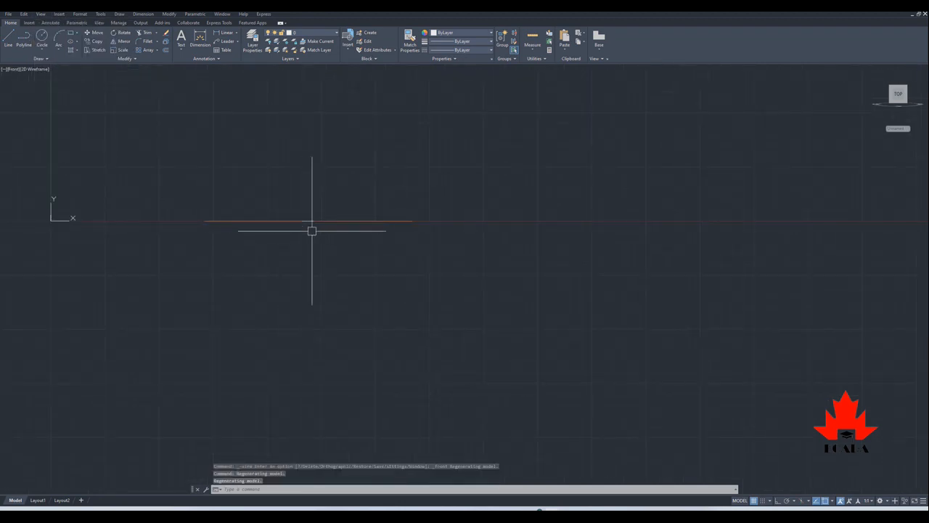
scroll(323, 225, up, 8)
scroll(322, 225, down, 12)
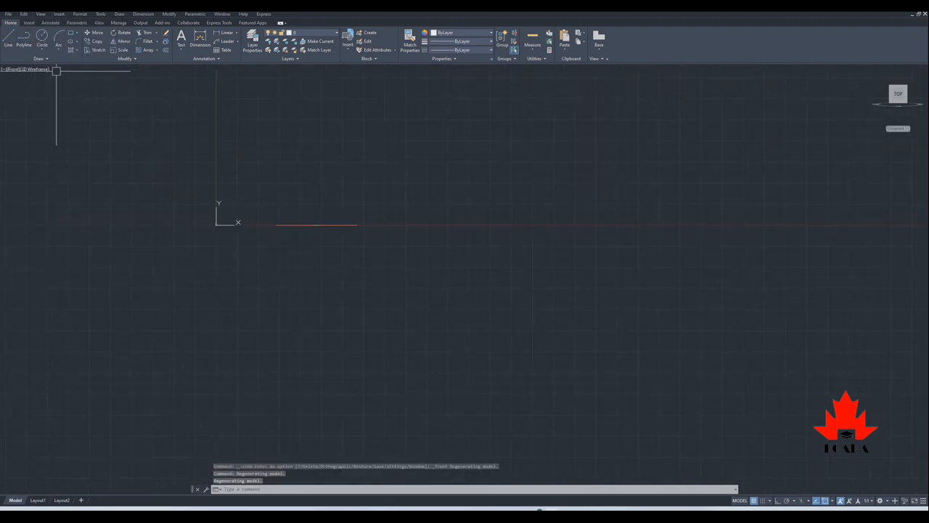
Switch the drawing to the SW Isometric view and frame the arc together with the dimensioned line
click(40, 13)
mouse_move(80, 136)
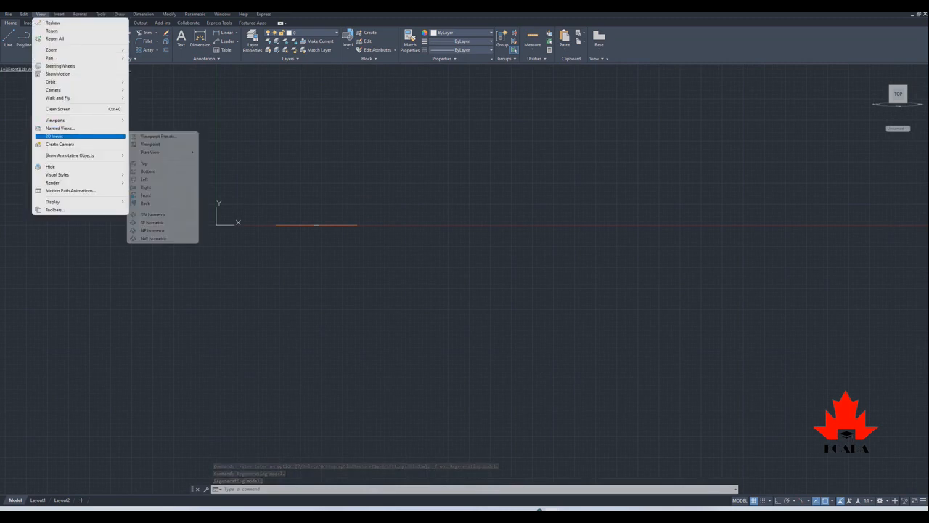
click(153, 215)
scroll(300, 244, down, 6)
middle_drag(315, 252, 332, 238)
scroll(304, 282, up, 4)
Copy the arc from its lower endpoint onto the nearest end of the dimensioned line and end the Copy command
click(215, 290)
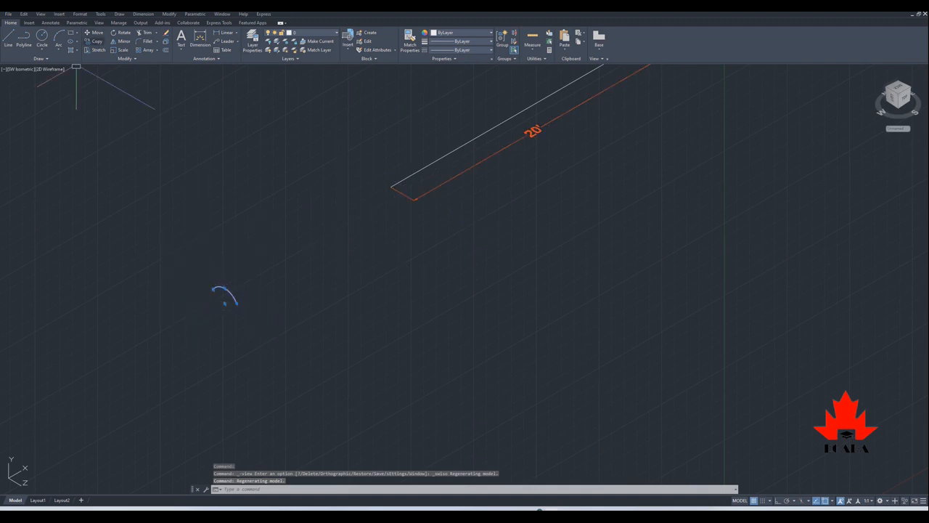
click(95, 41)
click(236, 301)
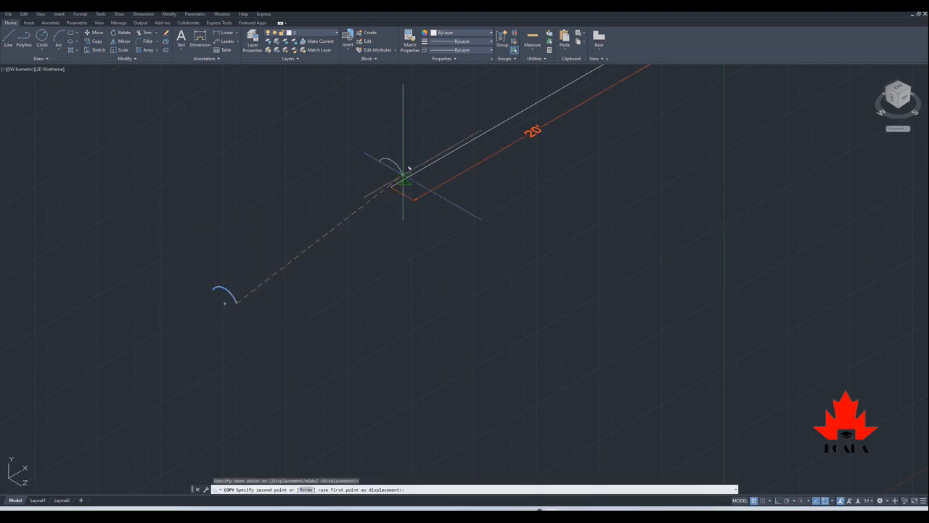
click(392, 183)
right_click(282, 270)
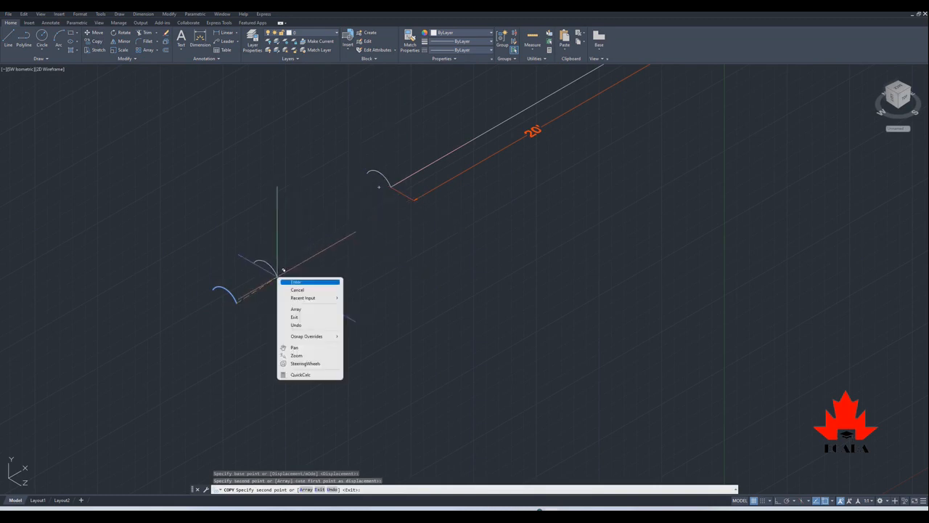
click(294, 280)
Delete the original arc that lies away from the line
scroll(259, 300, up, 4)
drag(249, 300, 91, 73)
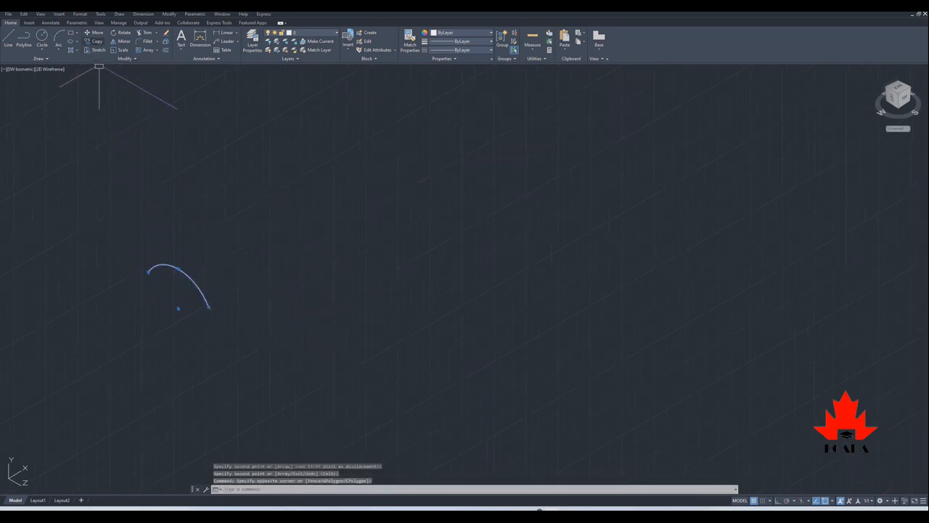
key(Delete)
Switch the drawing to the Top view
scroll(232, 305, down, 6)
scroll(324, 224, up, 9)
scroll(325, 203, down, 3)
scroll(291, 309, up, 2)
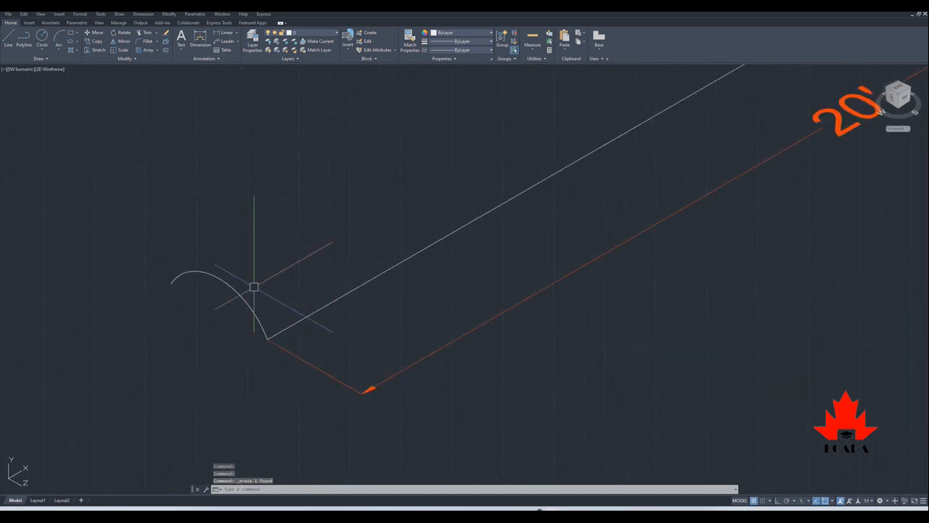
scroll(101, 246, down, 3)
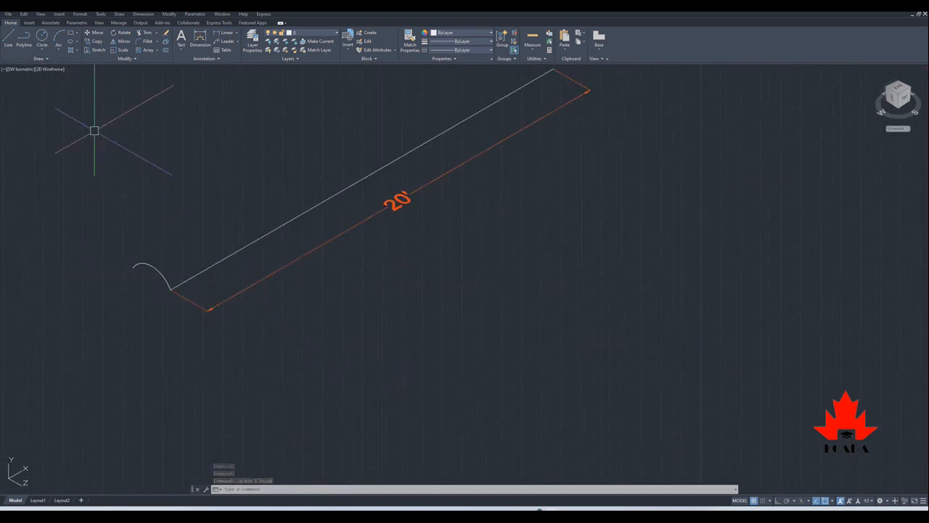
click(80, 15)
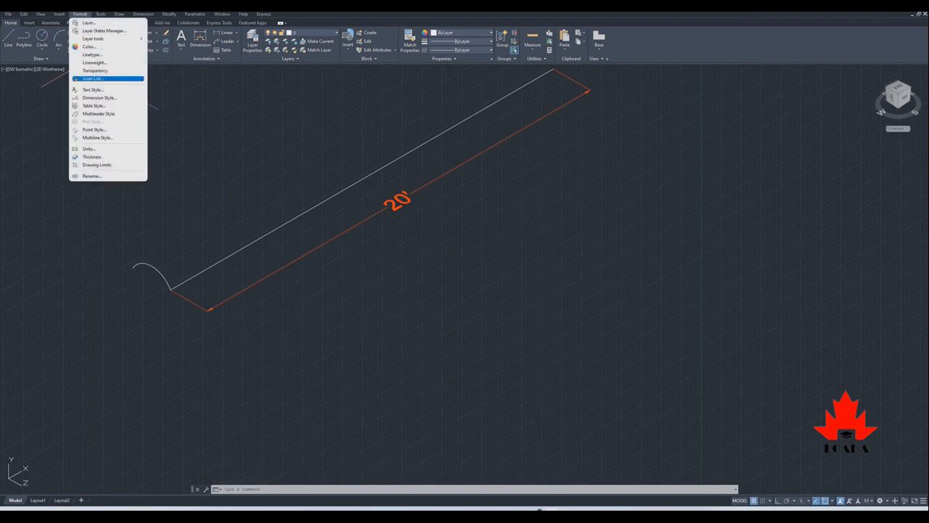
mouse_move(41, 15)
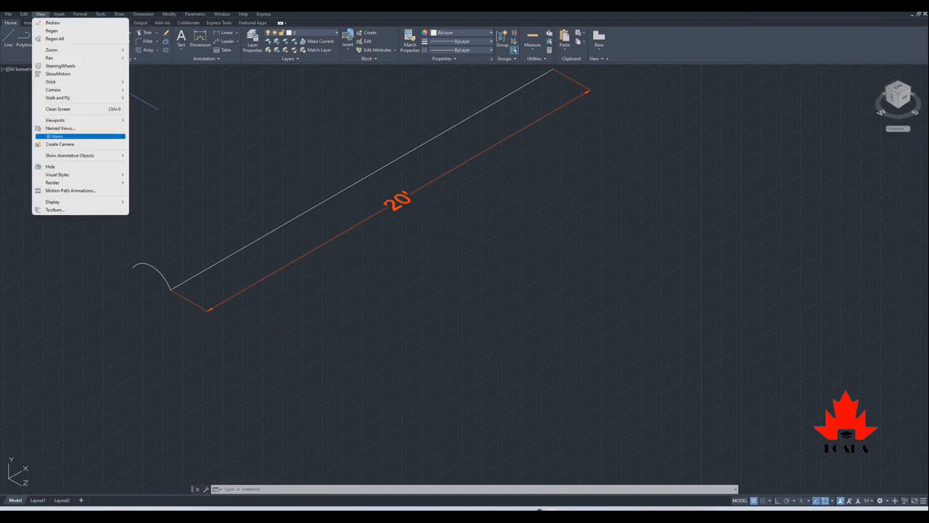
mouse_move(79, 136)
click(175, 166)
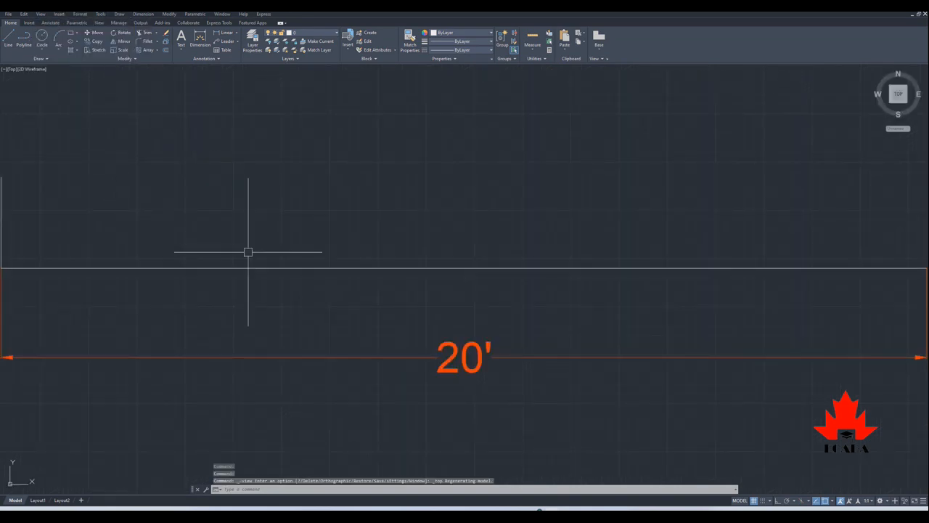
Copy the arc at the line's left end 5' along the line and end the Copy command
scroll(248, 252, down, 2)
click(233, 275)
click(176, 236)
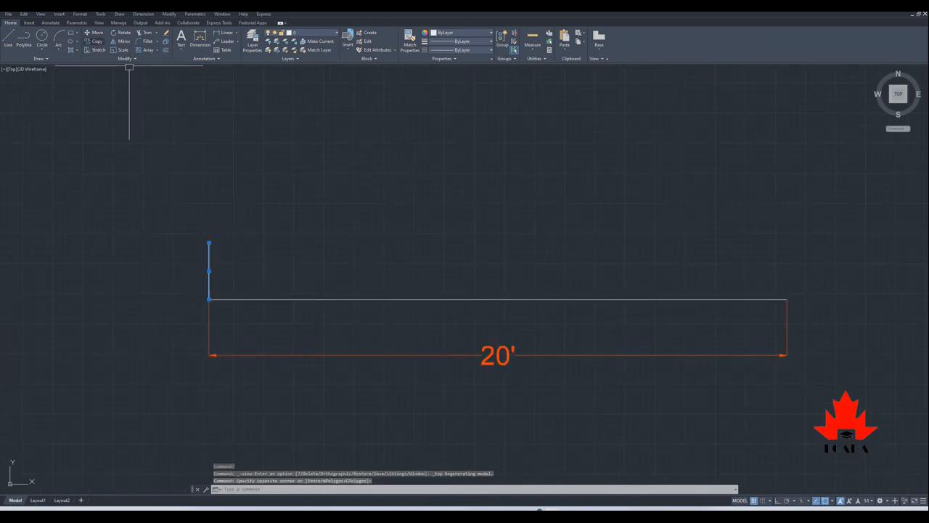
click(93, 41)
click(209, 299)
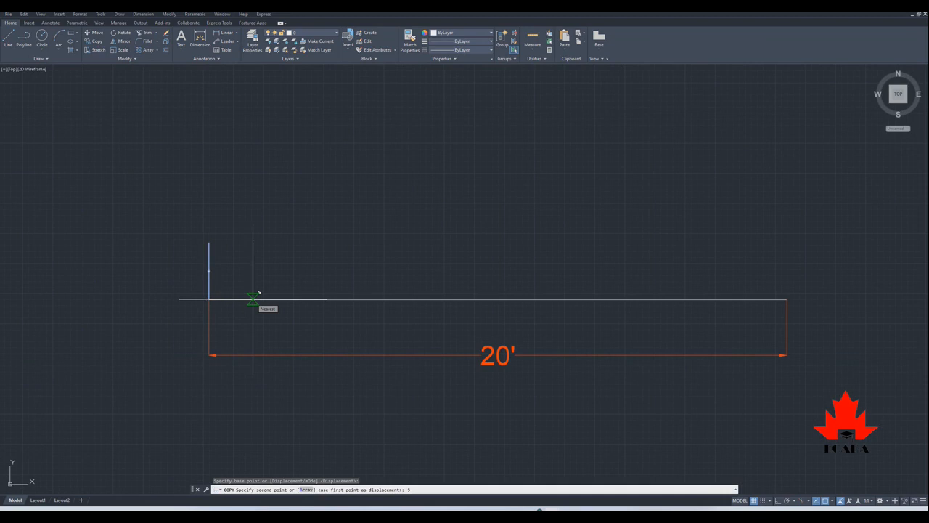
key(Return)
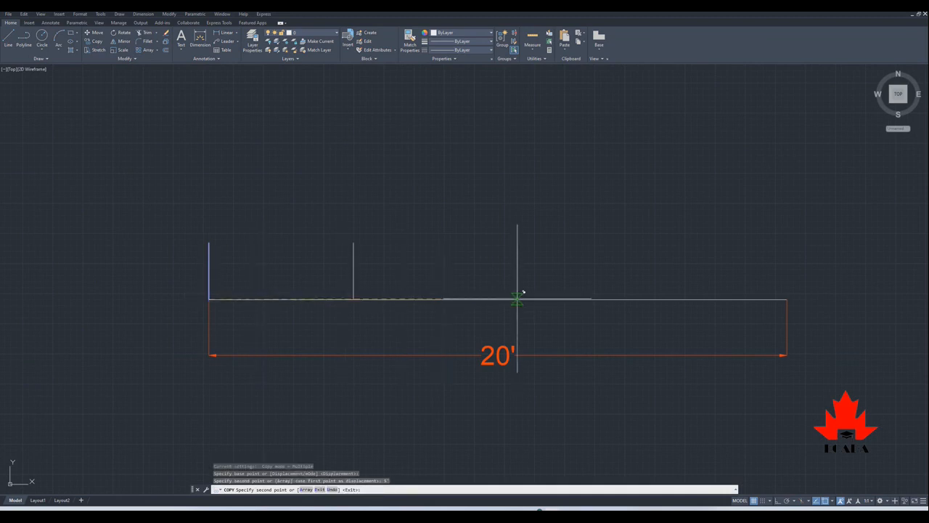
text(10)
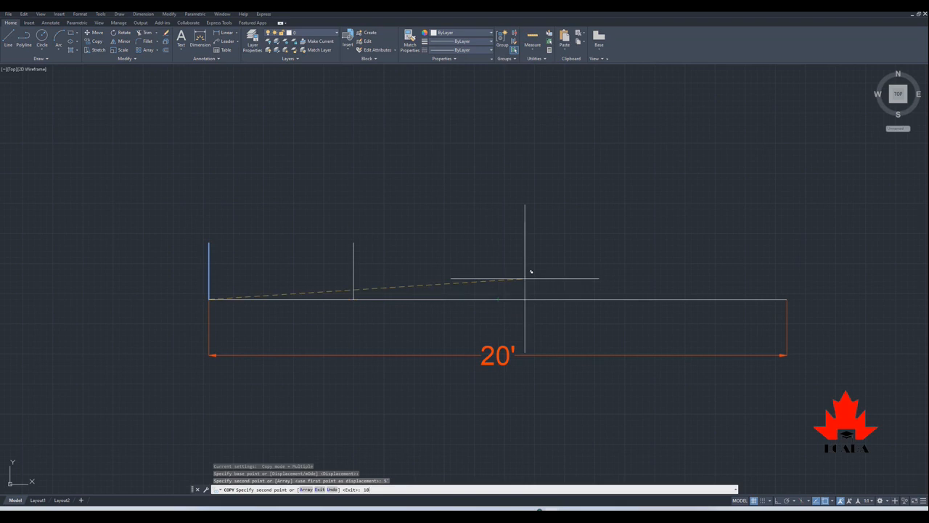
key(Escape)
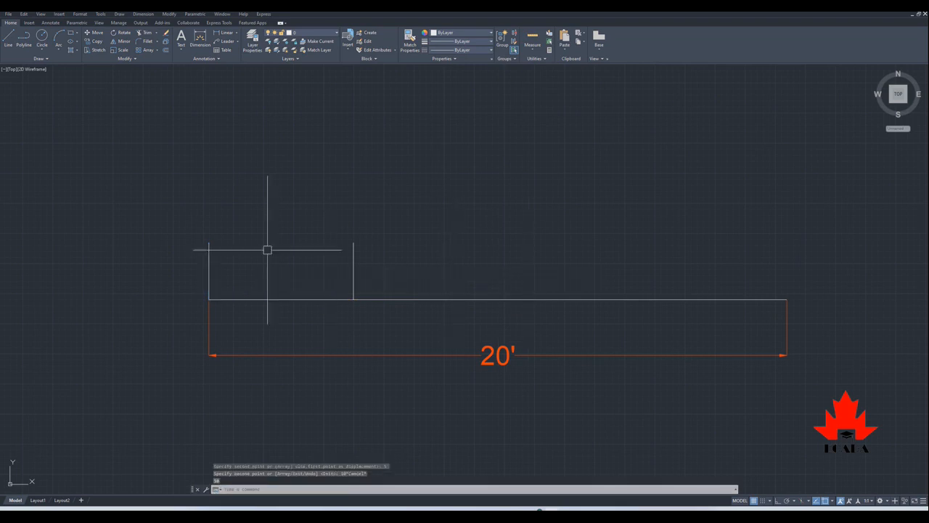
Copy the second arc three times along the line at 5' spacing, using the line's left end as base point
click(367, 267)
click(336, 240)
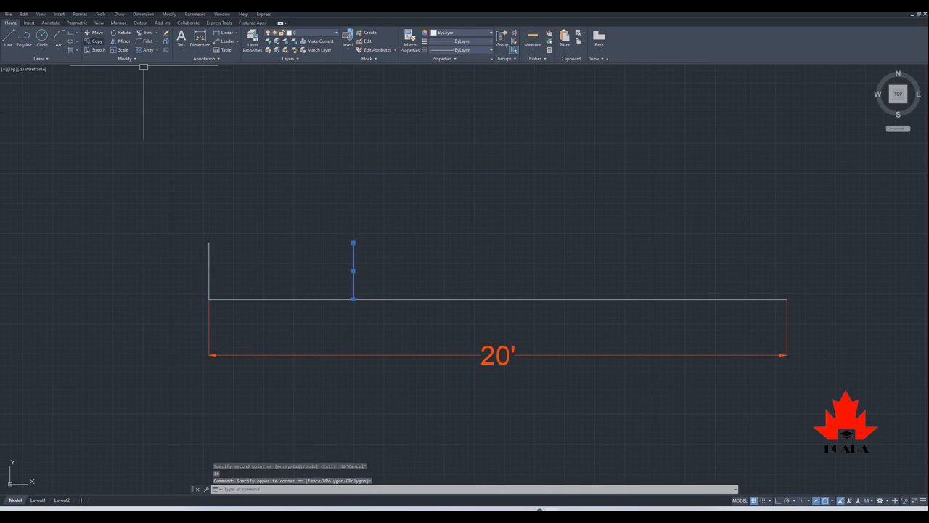
text(co)
key(Return)
click(209, 298)
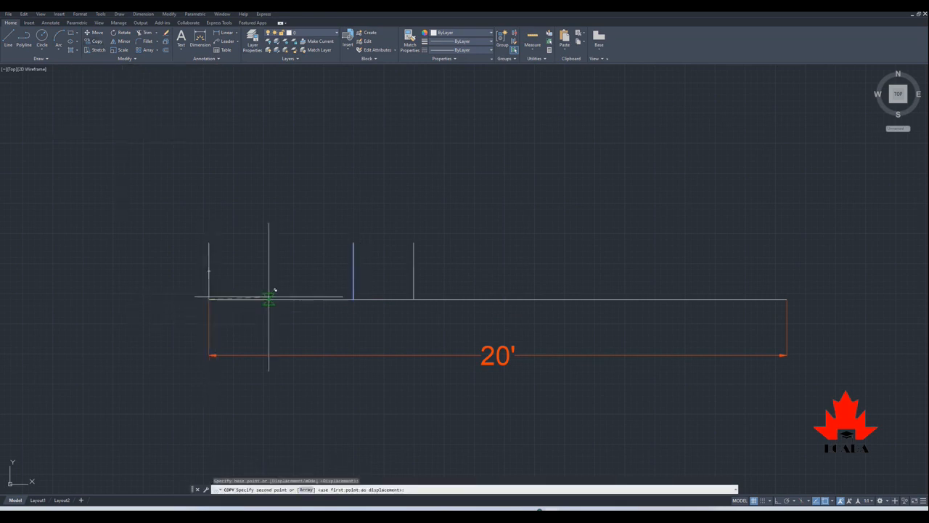
click(354, 298)
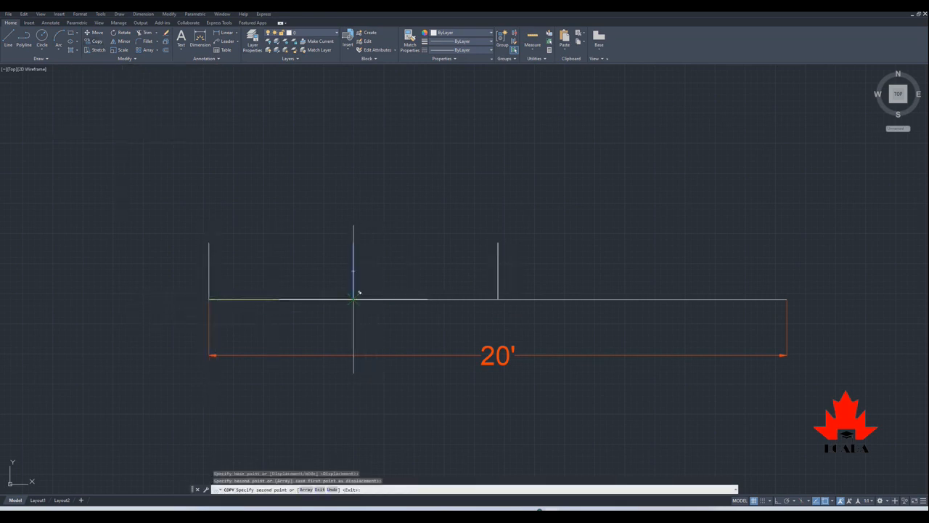
click(498, 298)
right_click(643, 298)
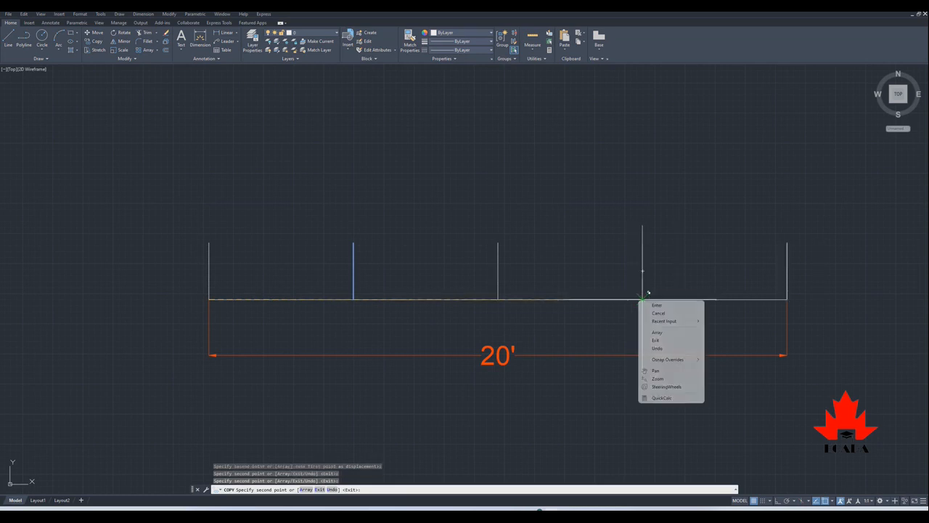
click(657, 305)
Switch the drawing to the SW Isometric view and frame the whole row of arcs
scroll(469, 321, up, 5)
scroll(431, 331, down, 7)
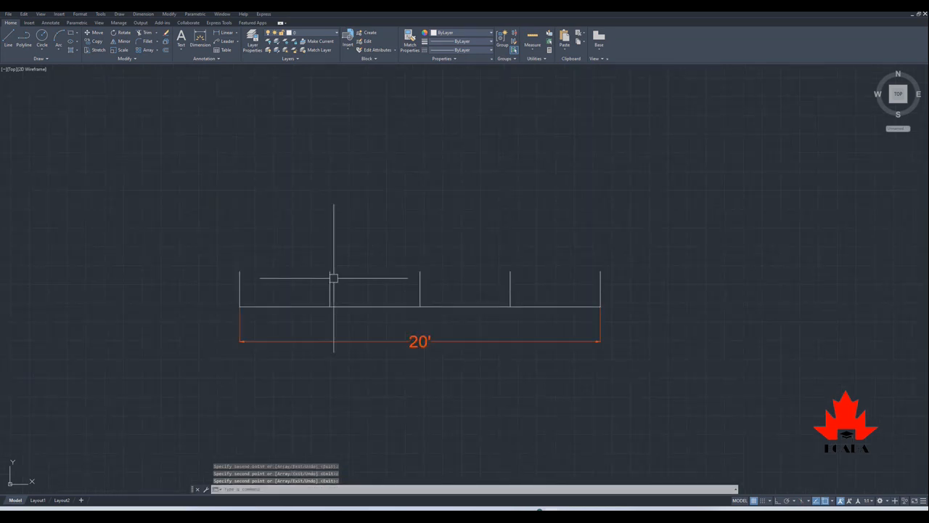
click(41, 14)
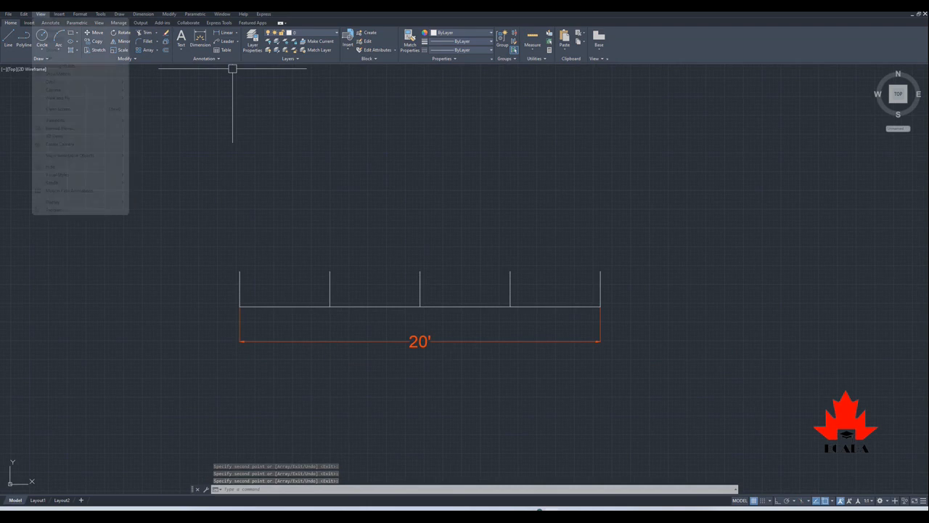
mouse_move(72, 136)
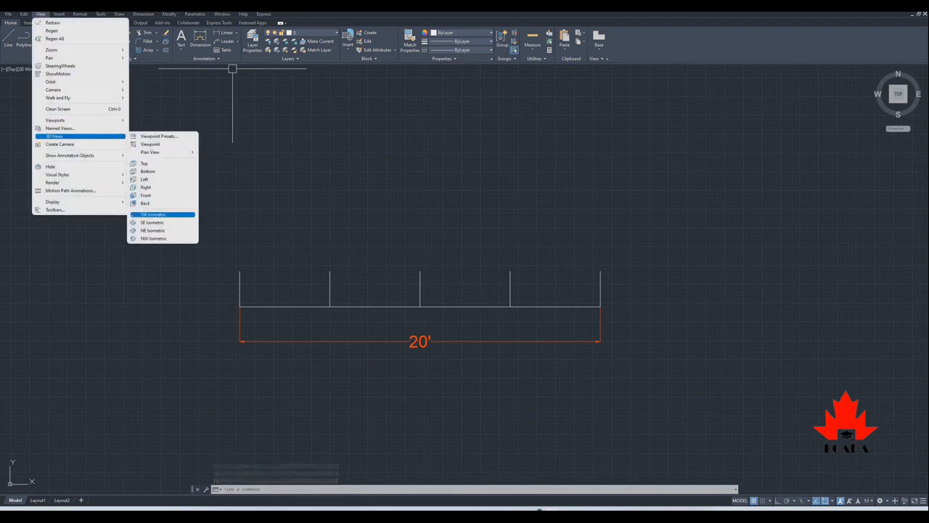
click(153, 215)
scroll(477, 295, down, 3)
scroll(501, 331, up, 3)
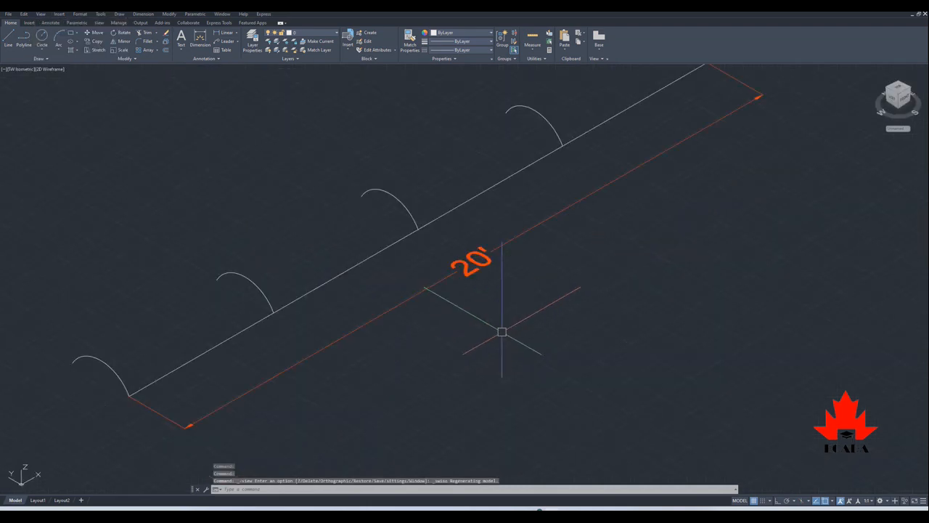
scroll(494, 330, down, 2)
scroll(382, 326, up, 2)
scroll(291, 290, down, 2)
scroll(508, 332, down, 2)
scroll(396, 339, up, 2)
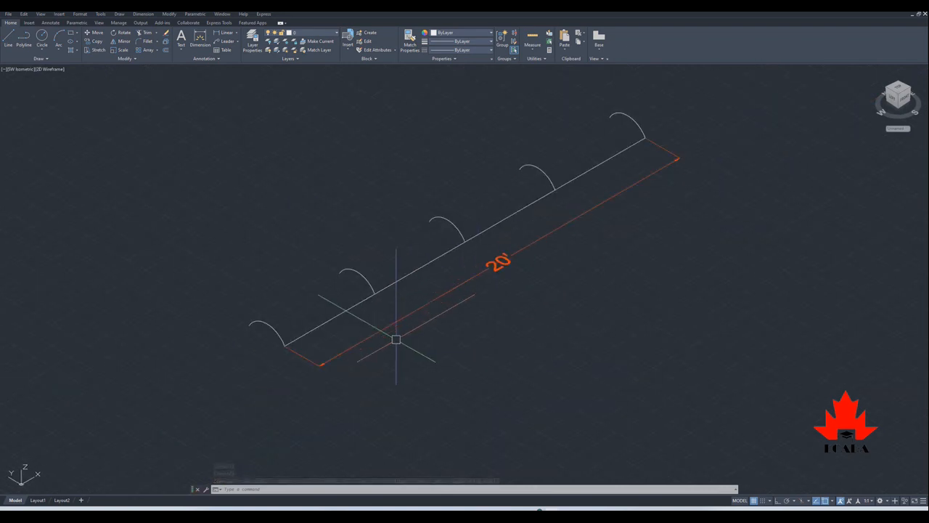
Delete the 20' linear dimension
click(432, 321)
click(409, 304)
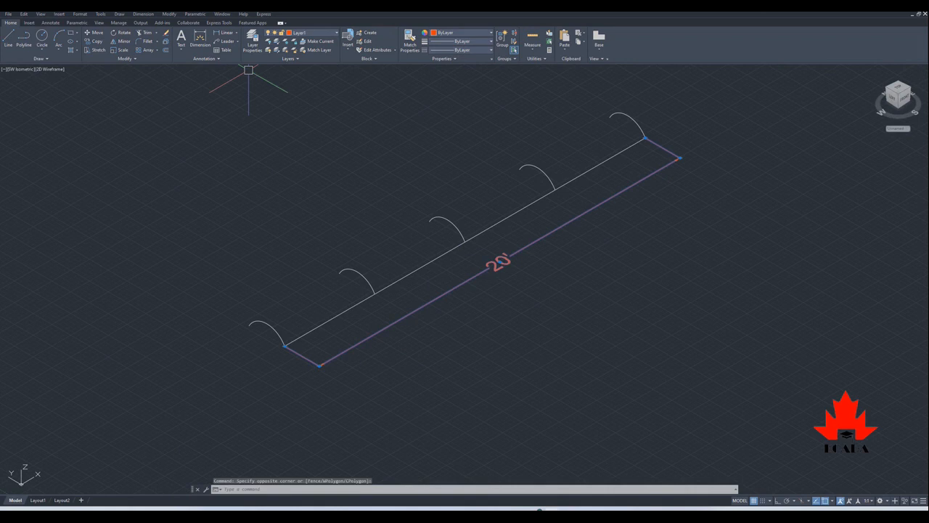
key(Delete)
scroll(341, 303, up, 4)
scroll(339, 301, down, 4)
scroll(375, 349, up, 2)
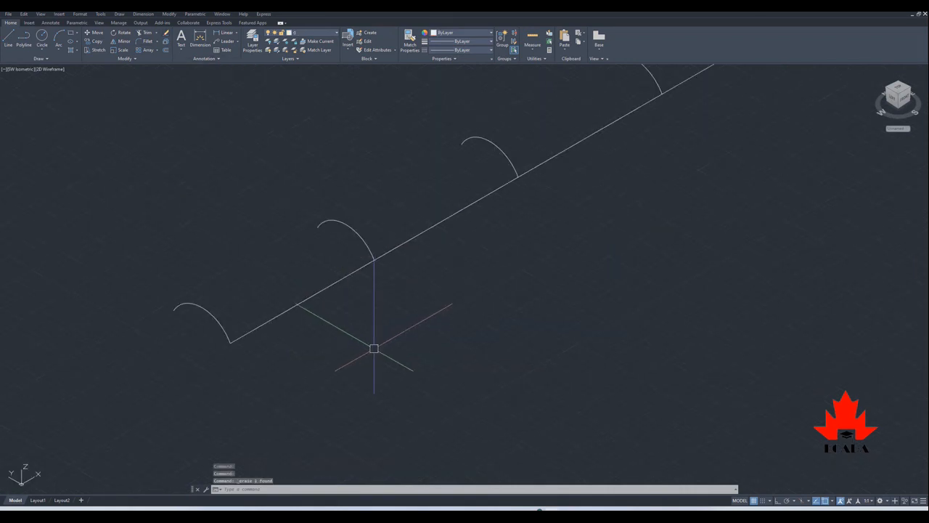
scroll(321, 238, up, 1)
scroll(324, 237, down, 1)
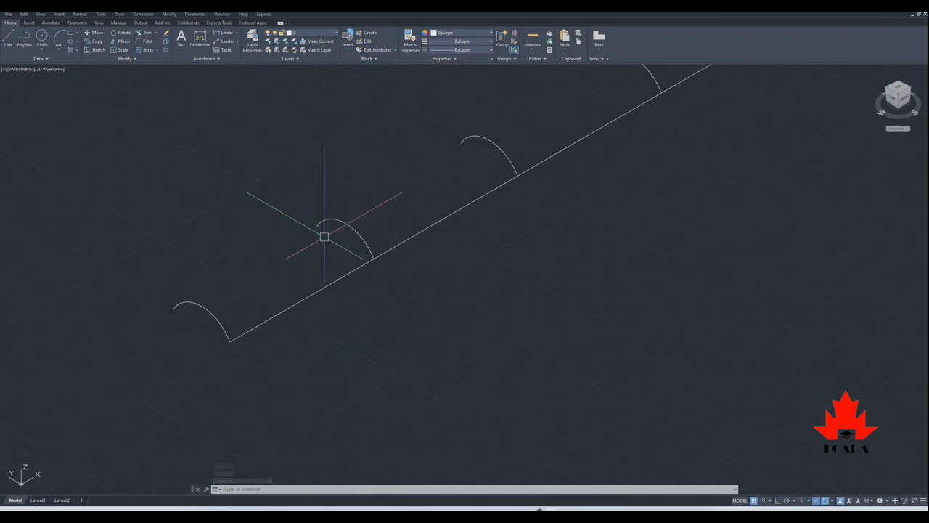
Draw a line joining the free end of the nearest arc to the free end of the farthest arc
scroll(165, 307, up, 2)
scroll(165, 307, down, 3)
scroll(232, 300, up, 2)
scroll(361, 323, down, 2)
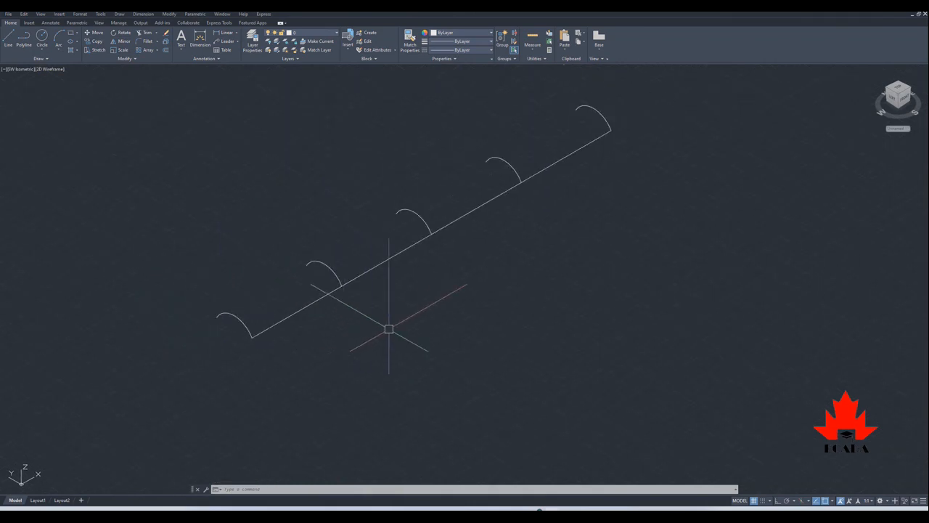
text(l)
key(Return)
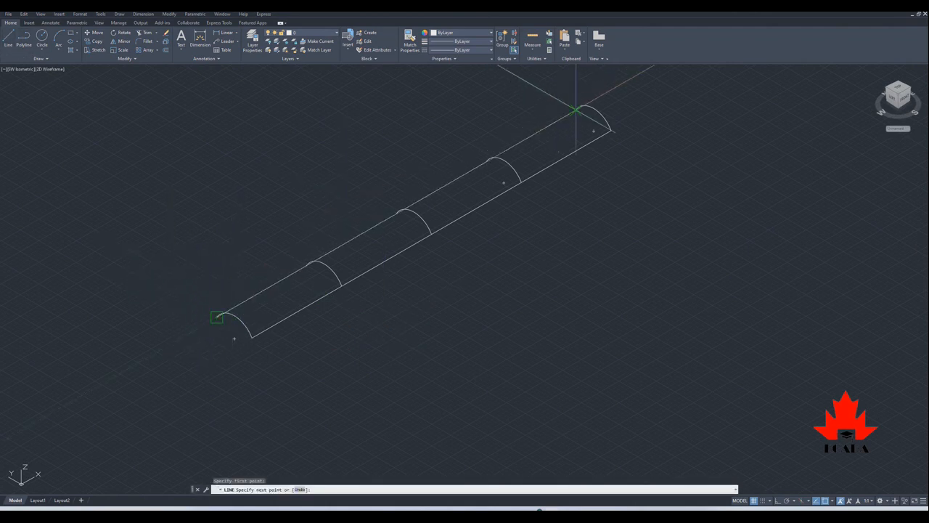
right_click(575, 110)
click(590, 122)
scroll(429, 176, down, 4)
scroll(363, 181, up, 8)
scroll(317, 312, down, 4)
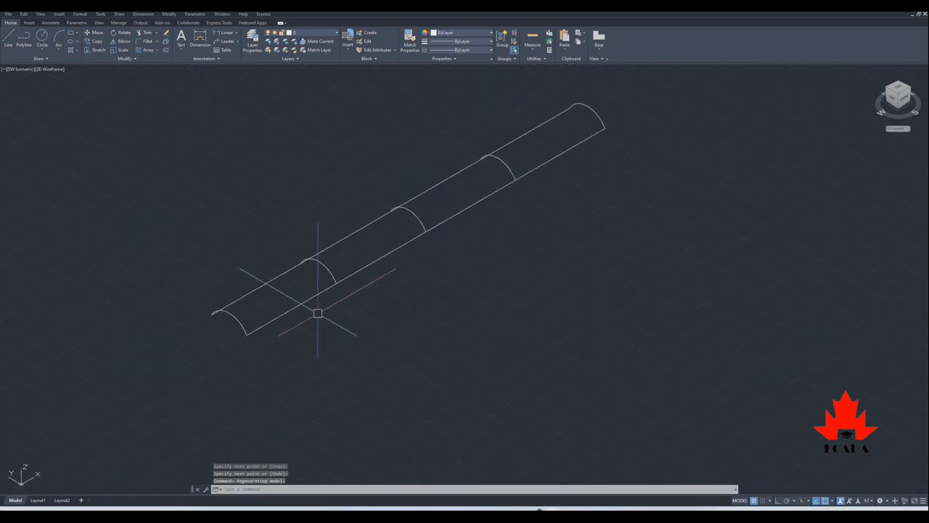
scroll(399, 216, up, 4)
scroll(380, 207, down, 5)
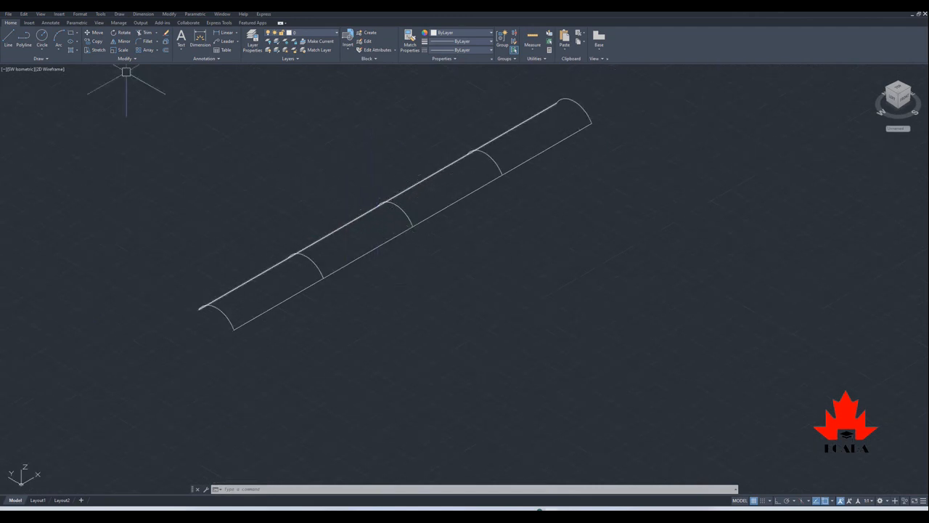
click(119, 13)
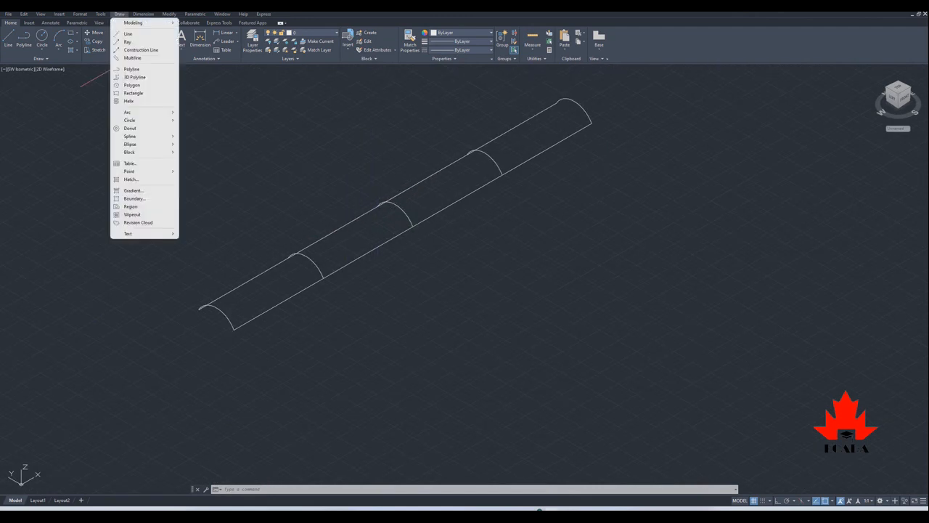
mouse_move(143, 14)
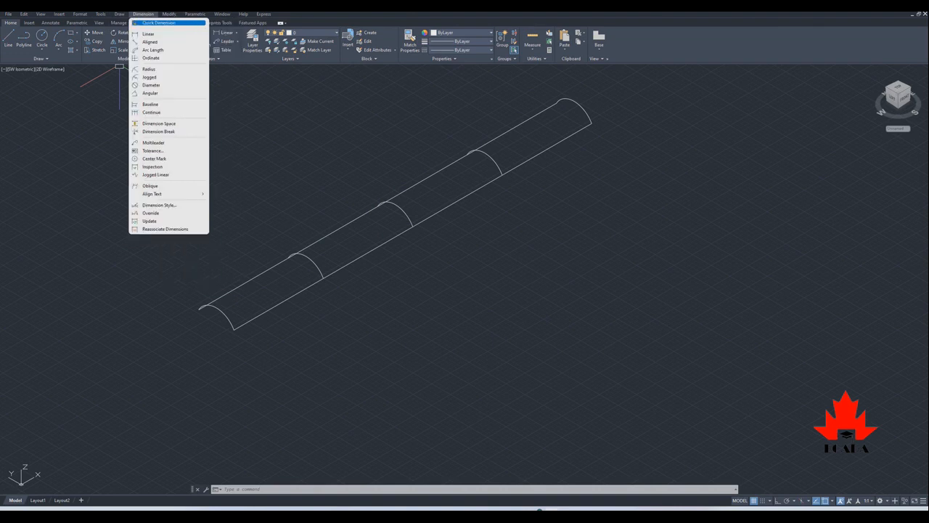
key(Escape)
click(119, 14)
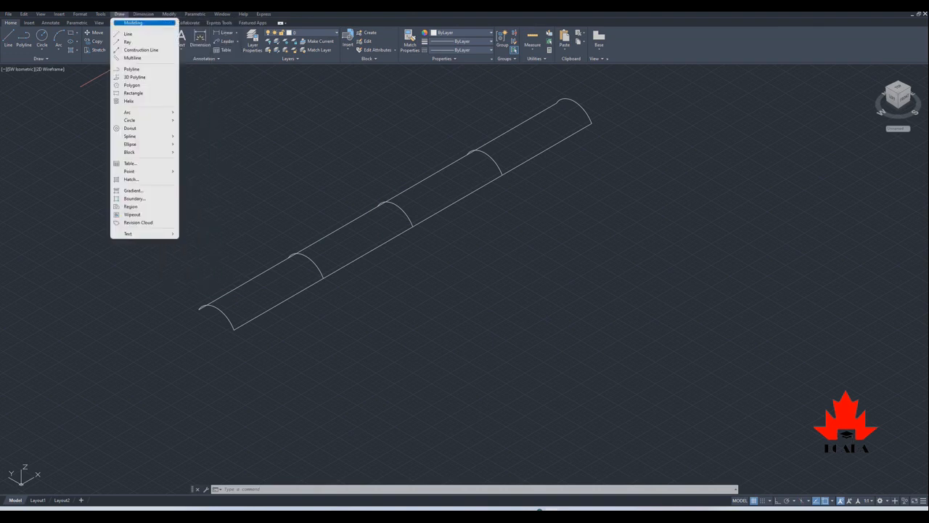
key(Right)
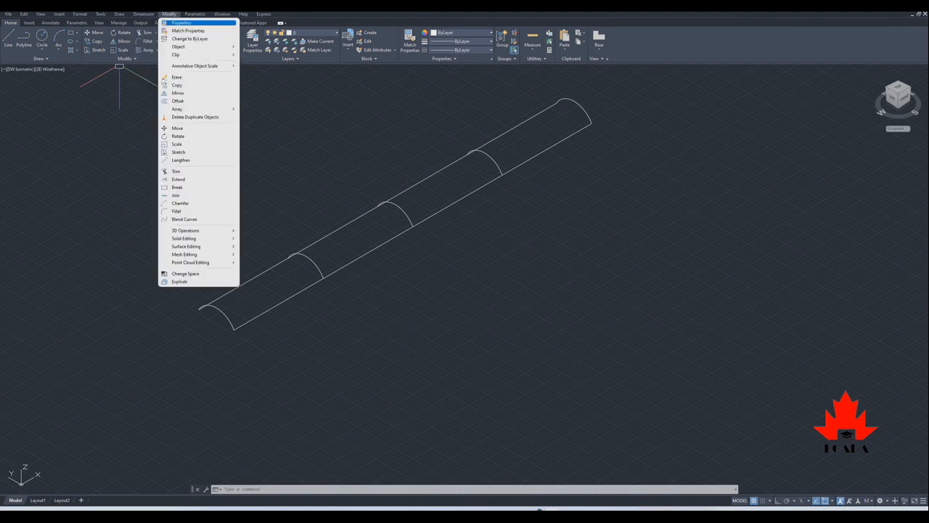
key(Left)
key(Left)
key(Right)
key(Right)
key(Right)
key(Right)
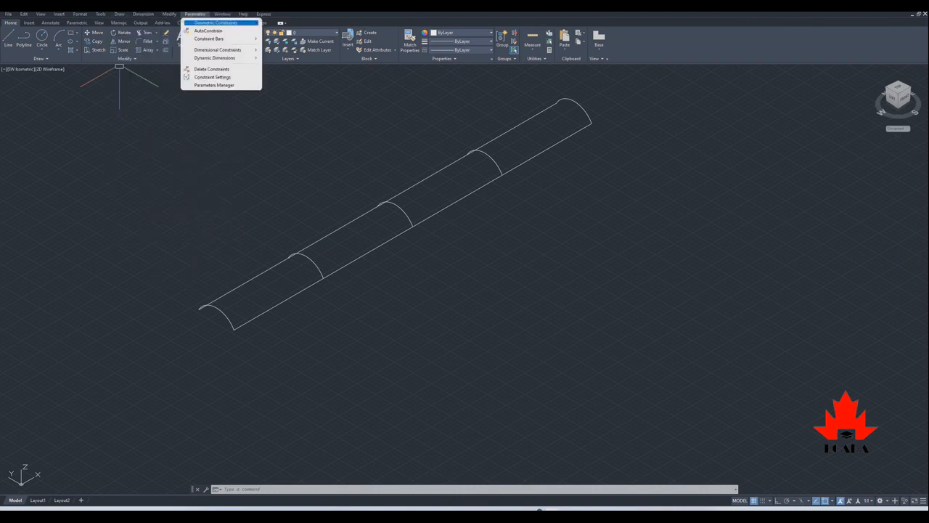
Extrude the nearest arc along the full length of the line to the farthest arc
key(Left)
key(Left)
key(Left)
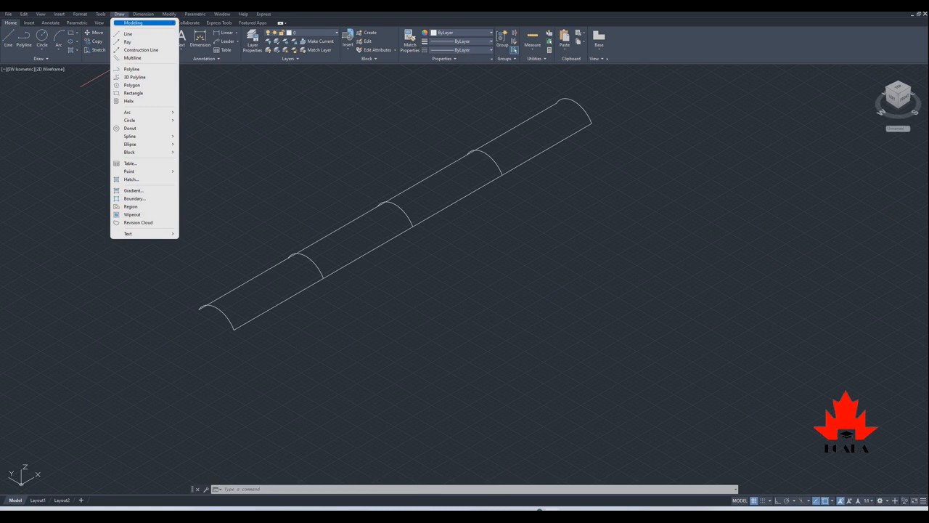
key(Return)
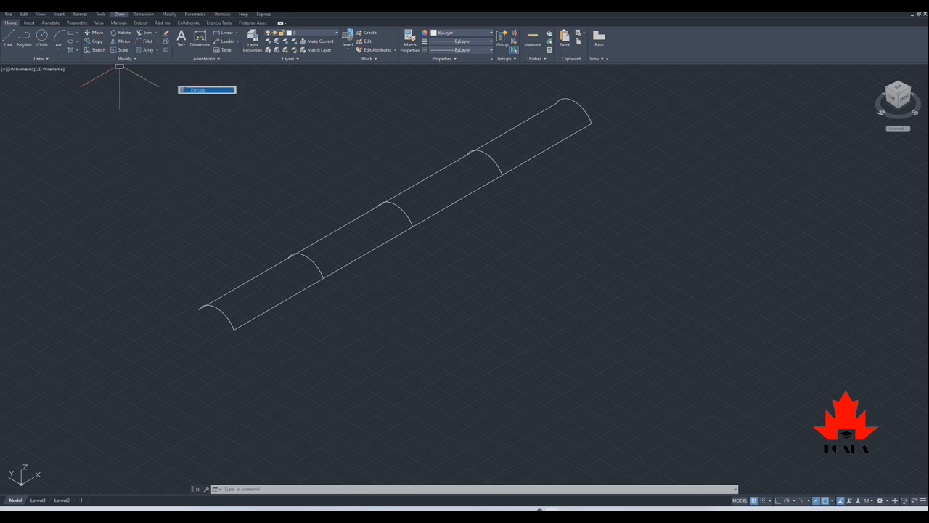
click(231, 309)
right_click(232, 309)
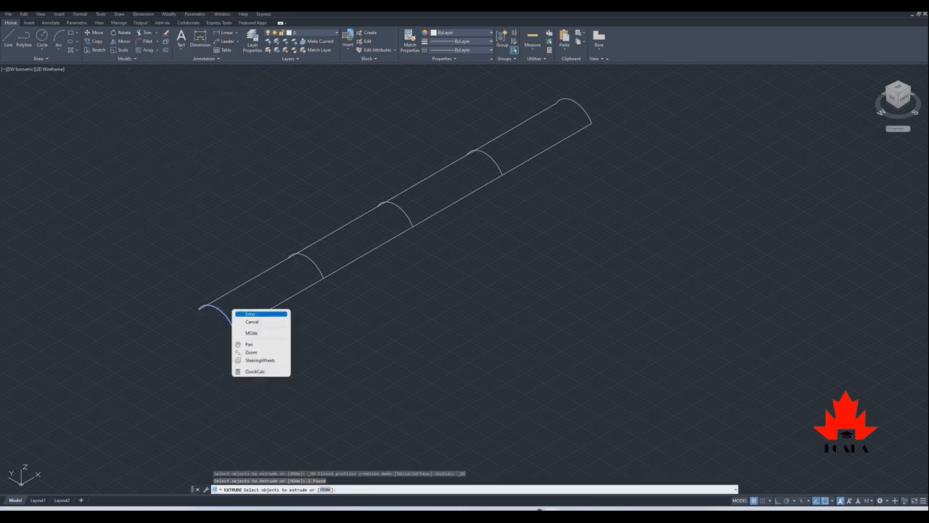
click(247, 317)
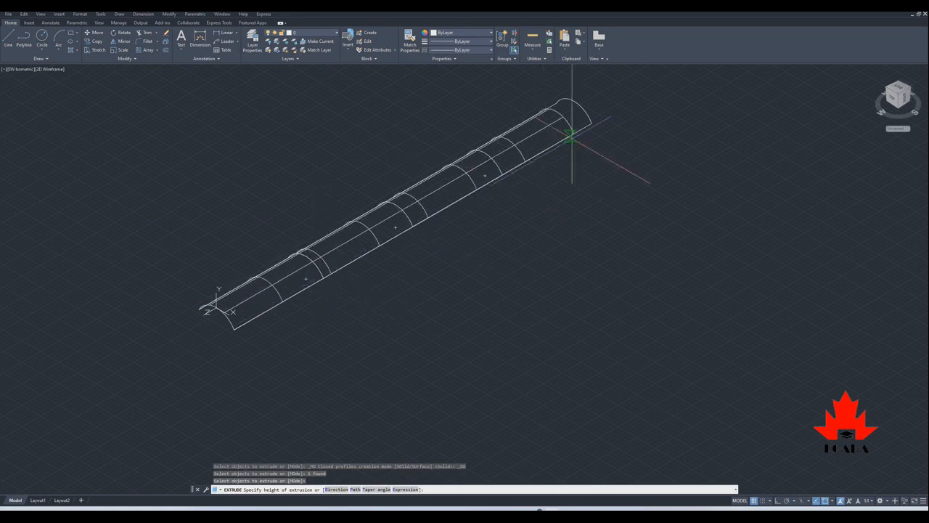
click(588, 118)
scroll(346, 238, up, 4)
scroll(346, 238, down, 4)
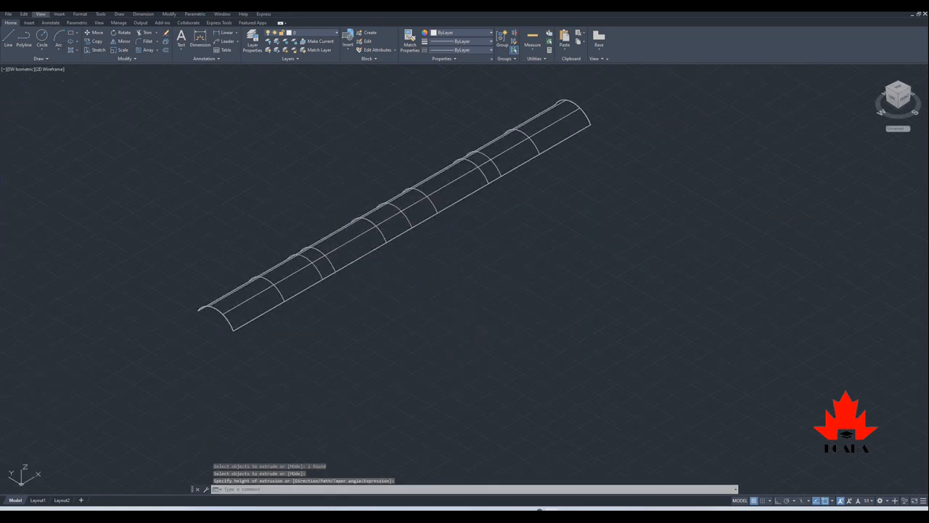
Set the visual style of the model to Realistic
click(41, 15)
mouse_move(80, 175)
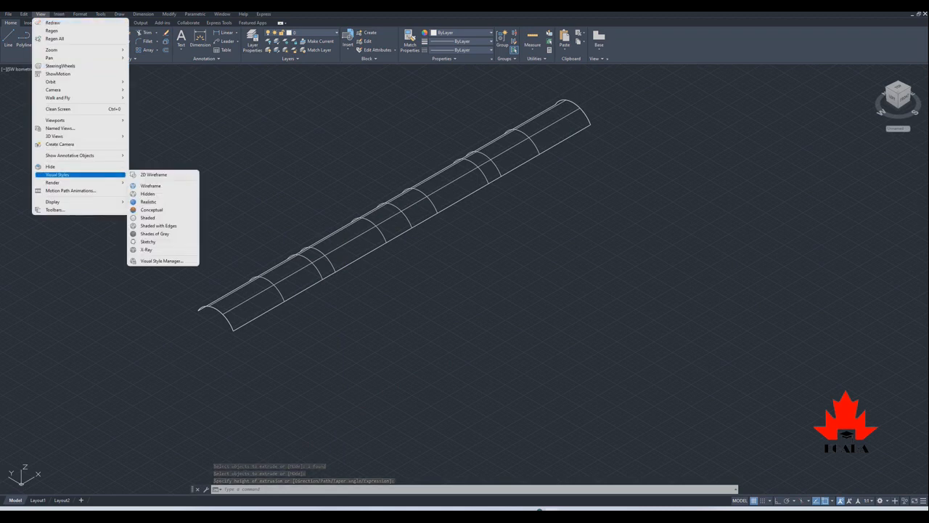
click(148, 201)
scroll(425, 274, up, 3)
scroll(431, 288, down, 3)
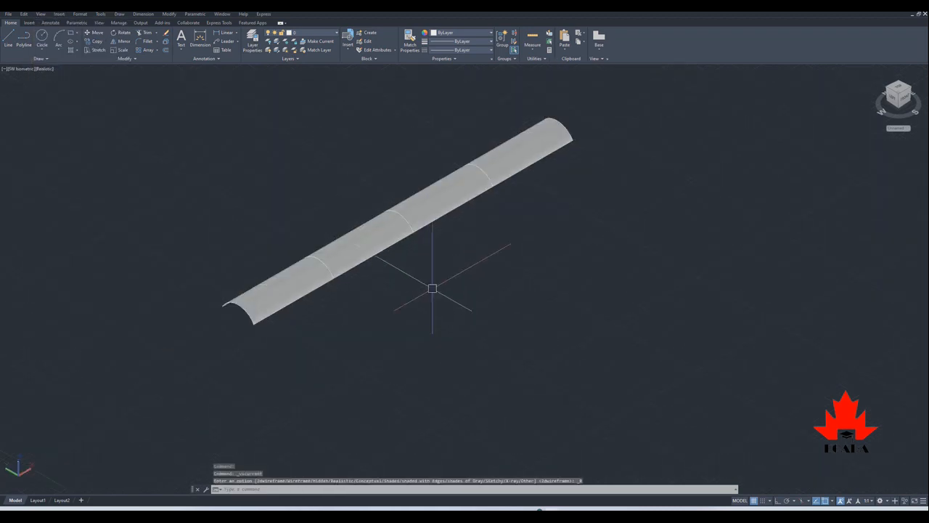
Examine the shaded curved surface and its intermediate arcs from a slightly orbited viewpoint, both close up and as a whole
mouse_move(434, 305)
shift+middle_down()
mouse_move(398, 289)
mouse_move(365, 226)
mouse_move(389, 257)
mouse_move(430, 271)
shift+middle_up()
scroll(451, 170, up, 2)
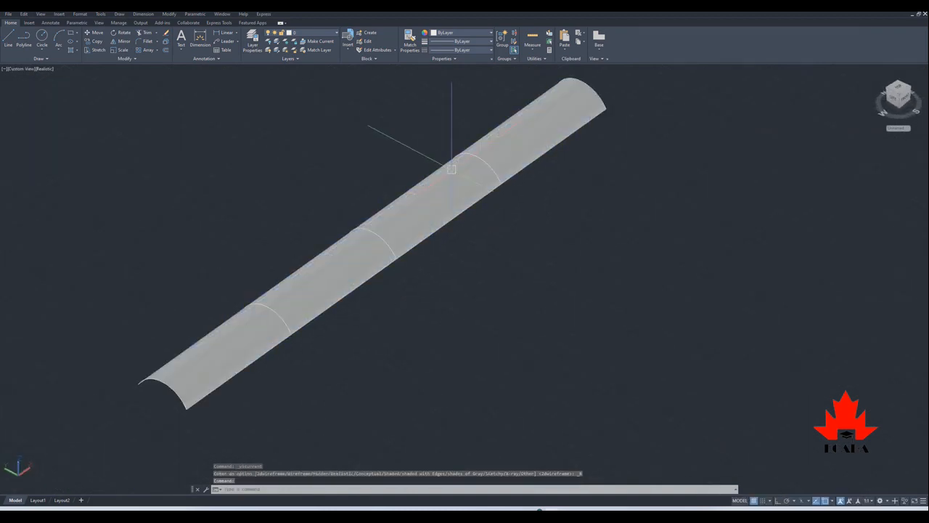
scroll(361, 218, down, 3)
scroll(371, 210, up, 1)
scroll(182, 225, up, 4)
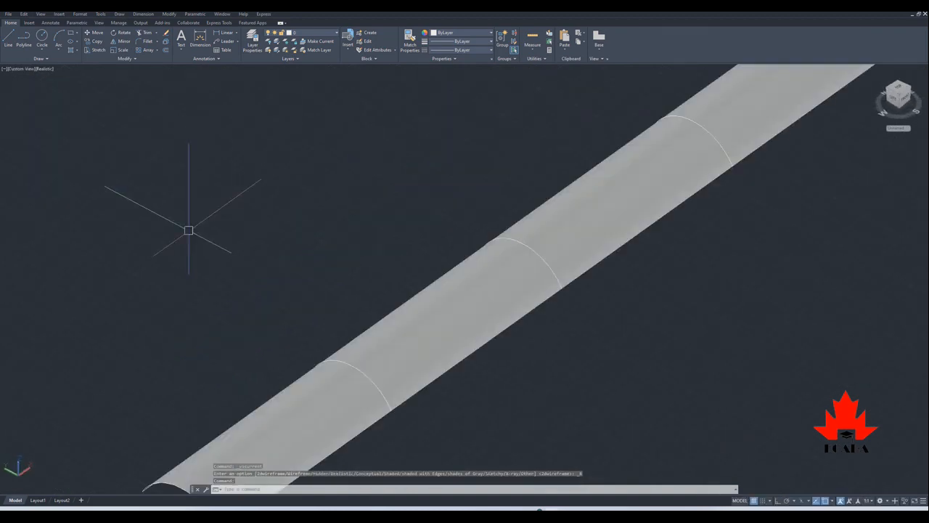
scroll(242, 217, down, 3)
scroll(222, 199, down, 2)
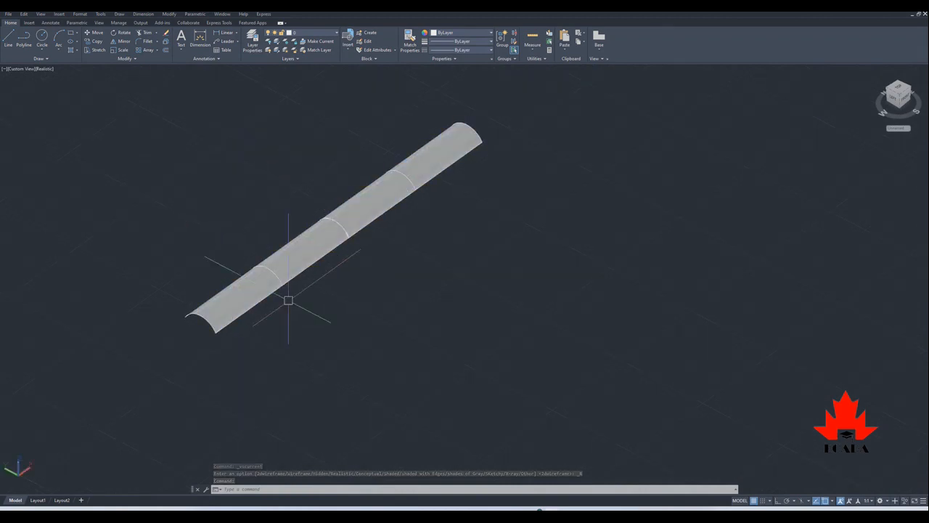
scroll(279, 305, up, 2)
scroll(264, 317, down, 2)
scroll(224, 325, up, 2)
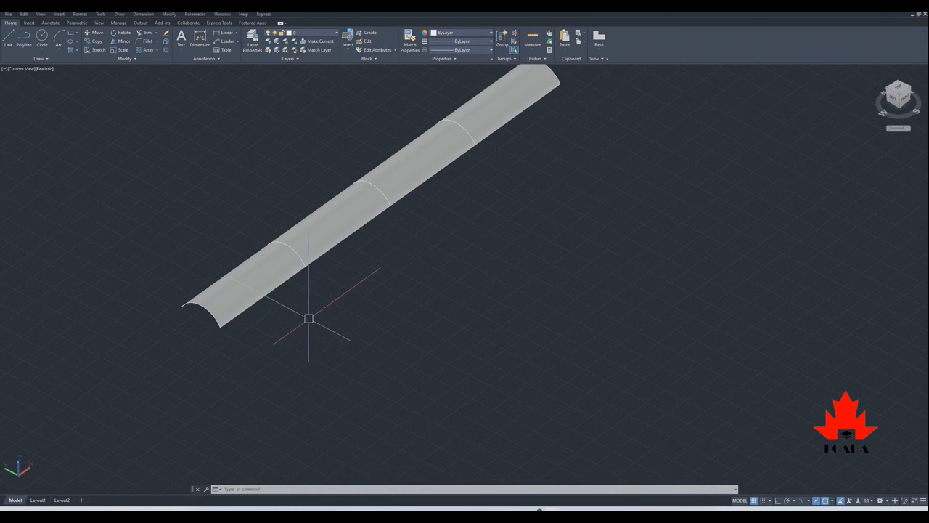
scroll(155, 295, up, 1)
scroll(344, 300, down, 3)
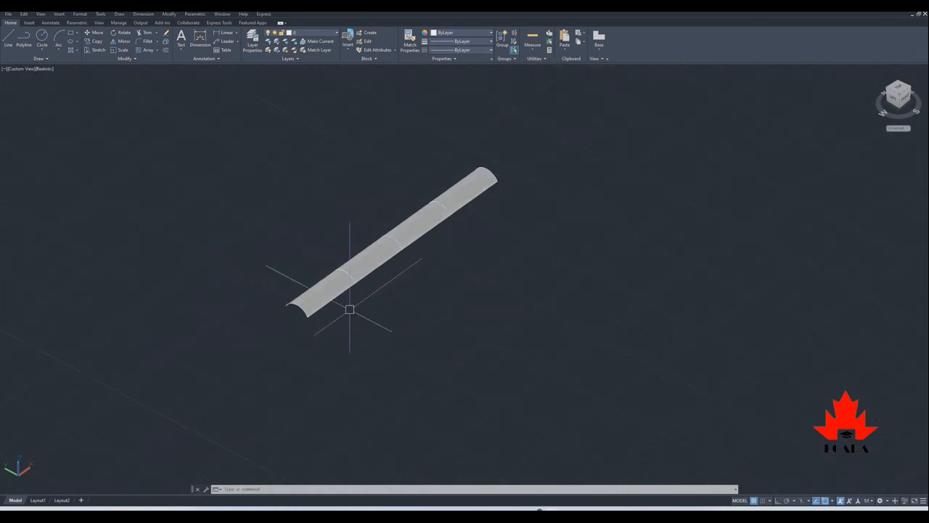
scroll(320, 284, up, 2)
scroll(217, 269, up, 1)
scroll(210, 212, down, 2)
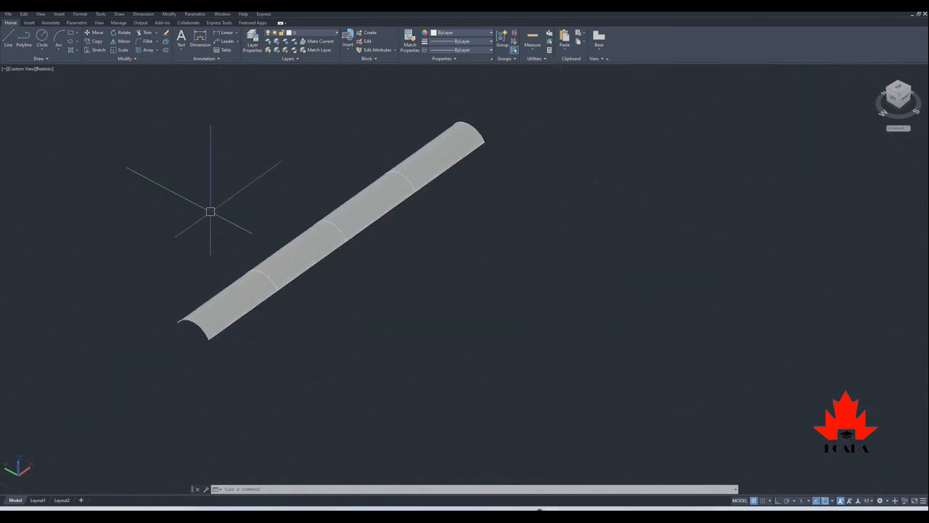
scroll(209, 211, up, 2)
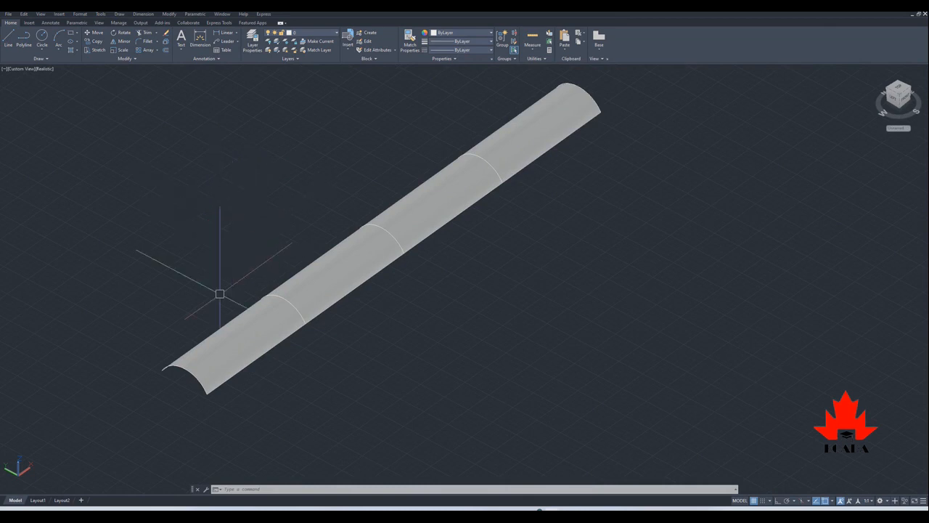
scroll(204, 334, down, 2)
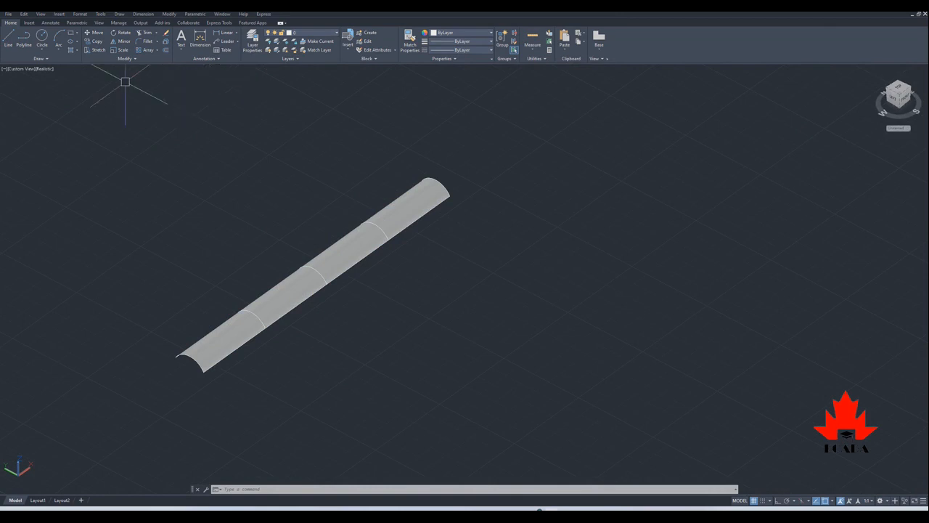
scroll(221, 318, up, 3)
scroll(218, 324, down, 1)
middle_drag(217, 324, 309, 306)
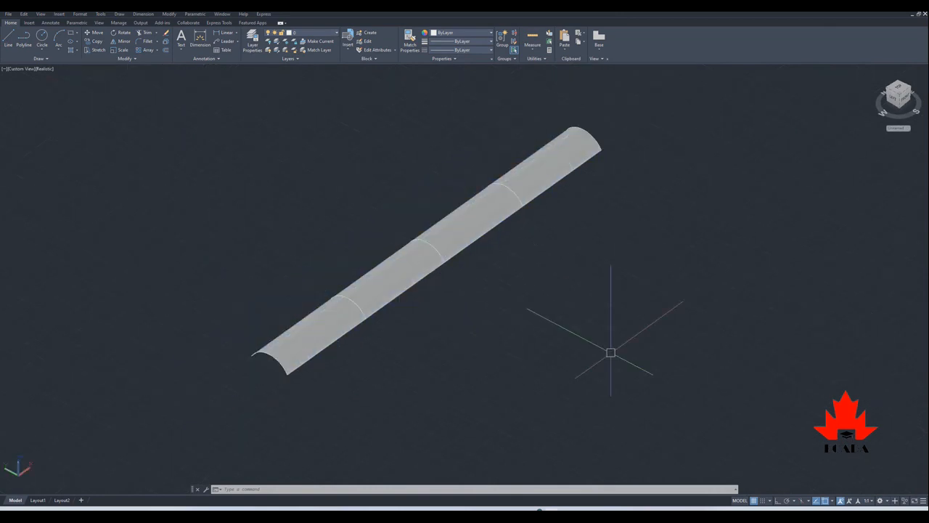
Switch the drawing to the Left view and frame the arc profile
scroll(300, 326, up, 2)
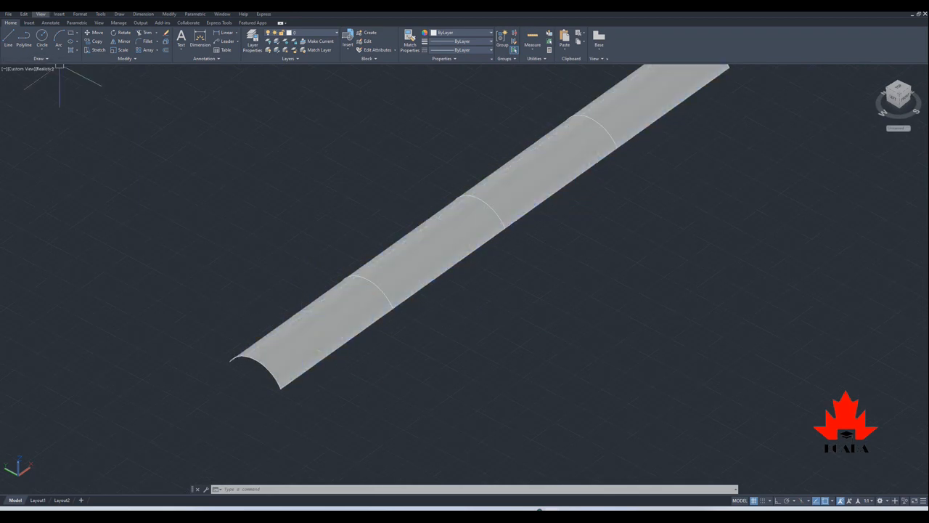
click(41, 14)
mouse_move(80, 136)
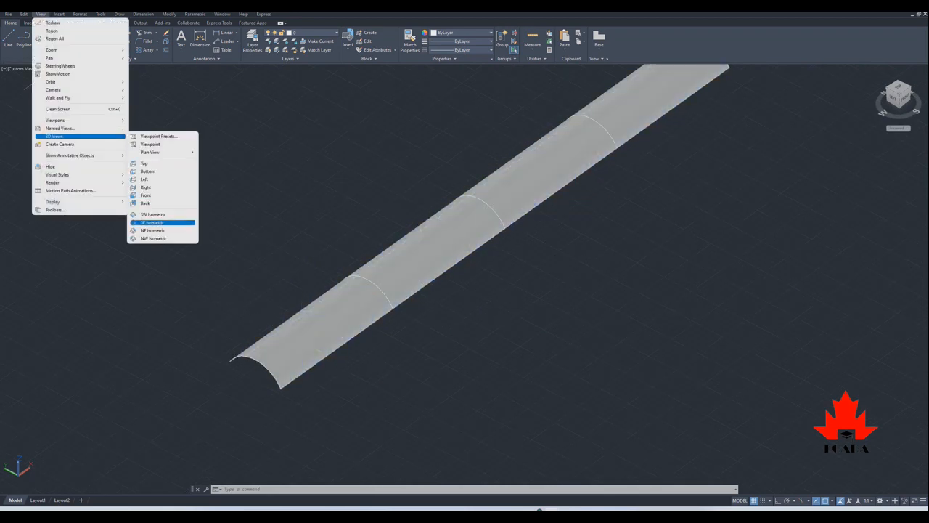
click(145, 179)
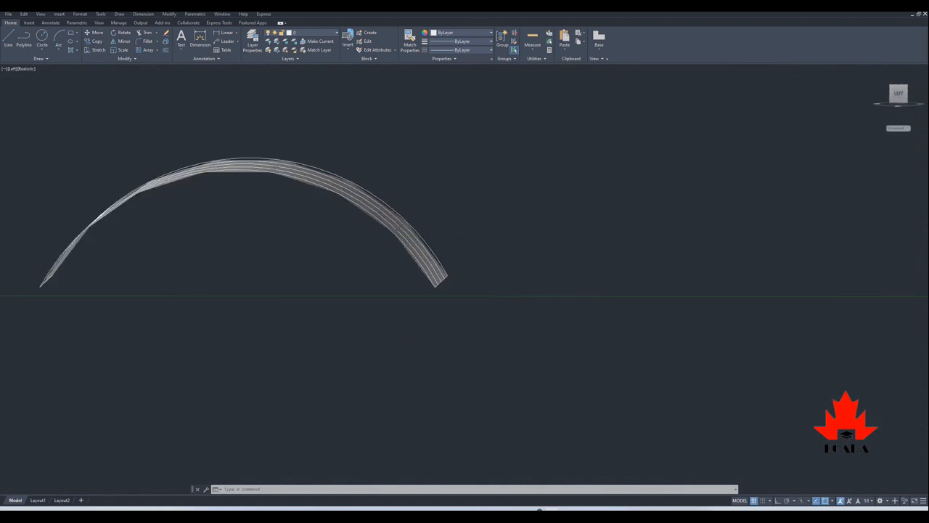
scroll(218, 210, up, 3)
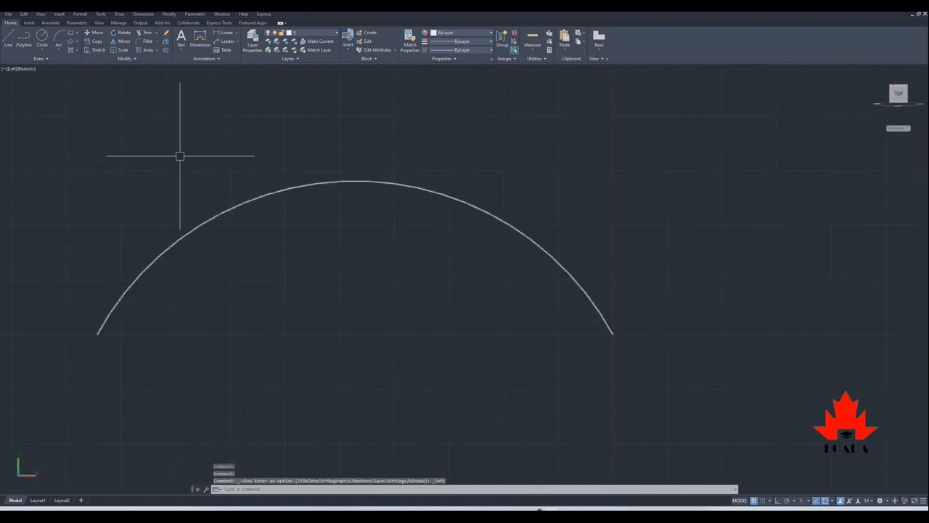
click(58, 14)
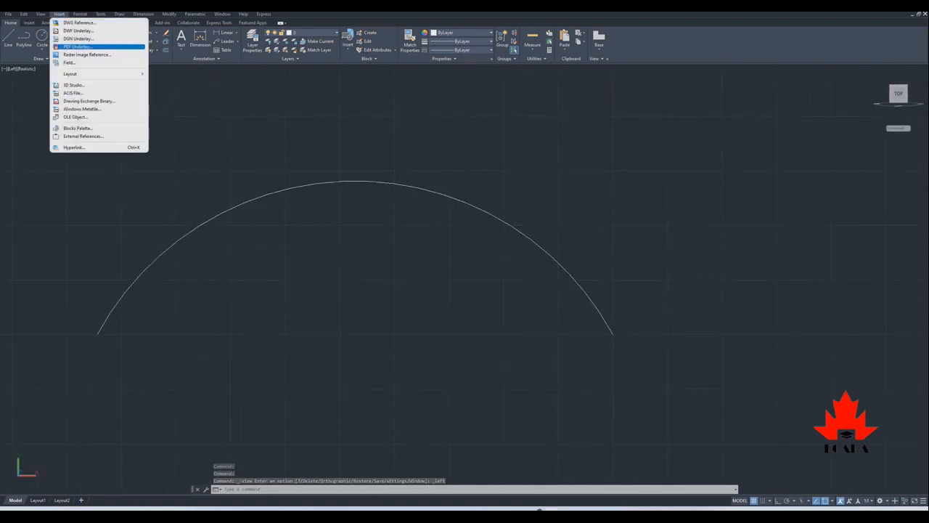
mouse_move(41, 14)
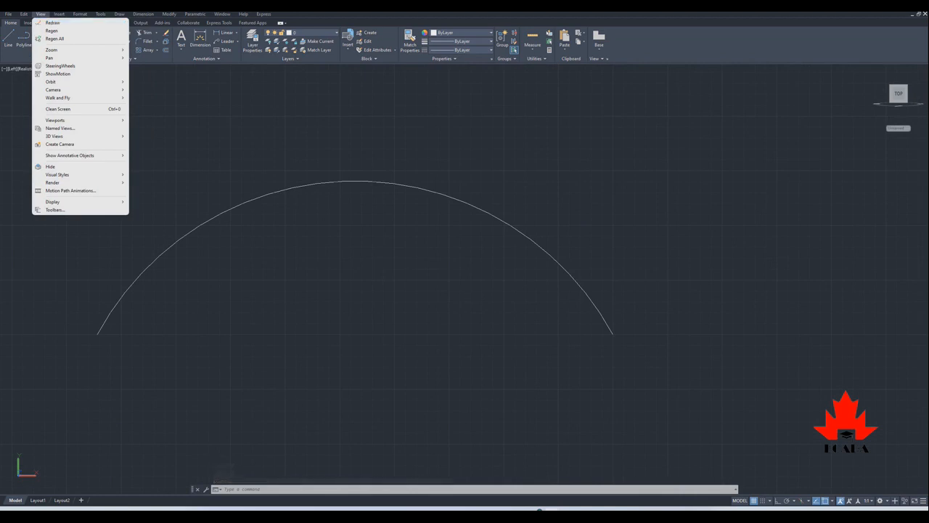
click(219, 134)
click(218, 138)
Copy the whole arched surface with its arcs and lines sideways, from the profile's left end to just beyond its right end
scroll(225, 163, down, 4)
click(119, 118)
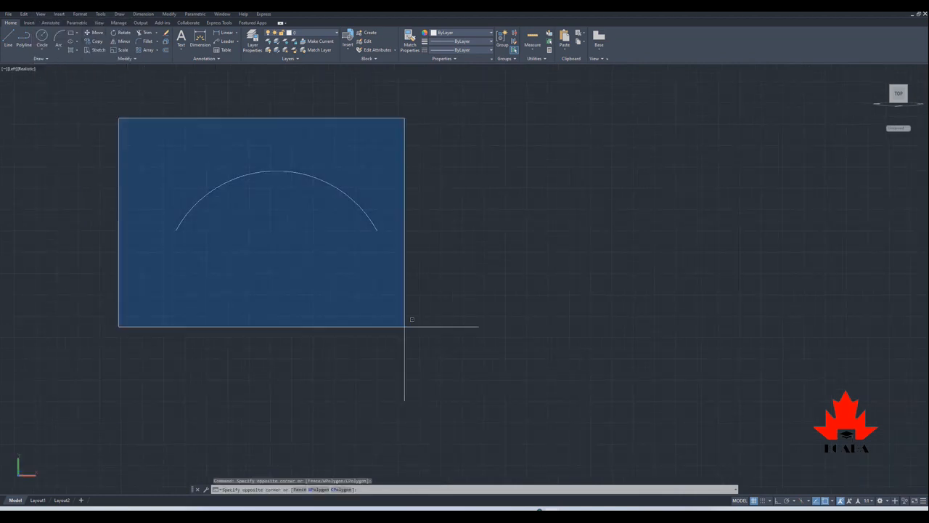
click(461, 332)
click(96, 41)
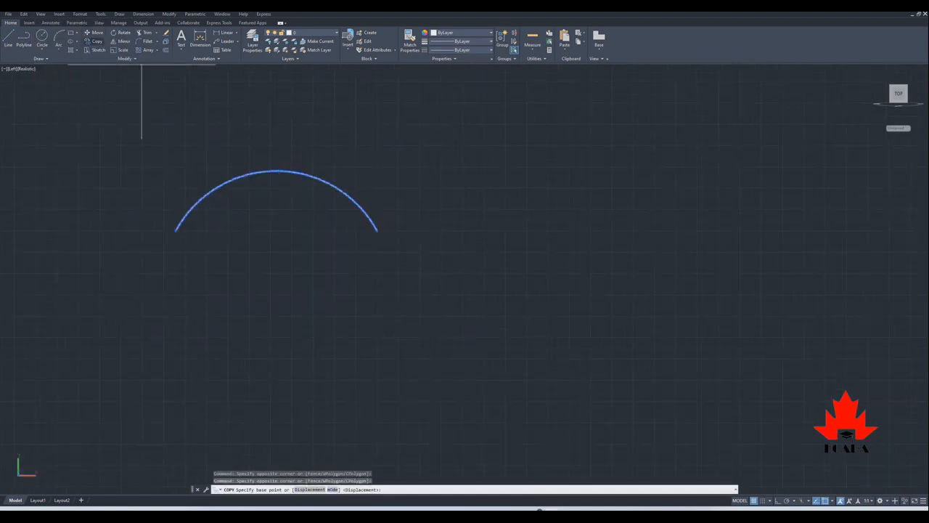
click(173, 232)
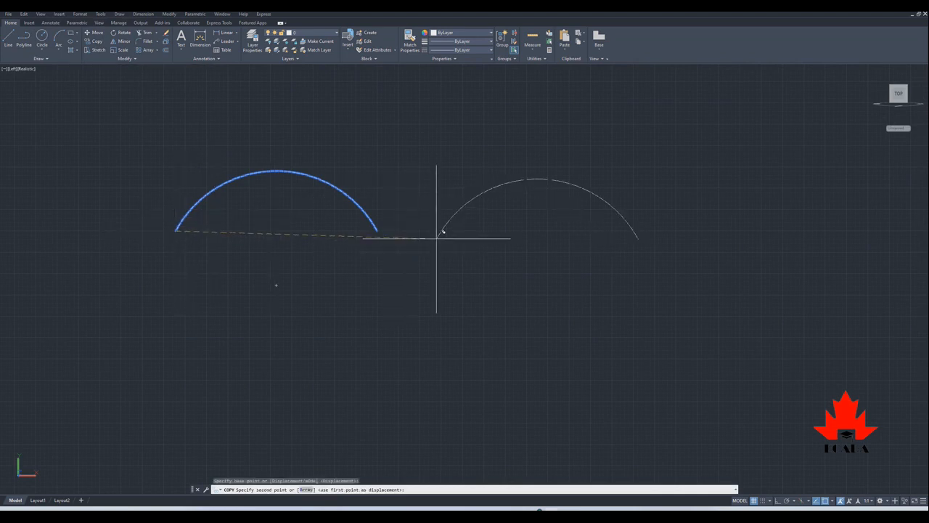
click(414, 230)
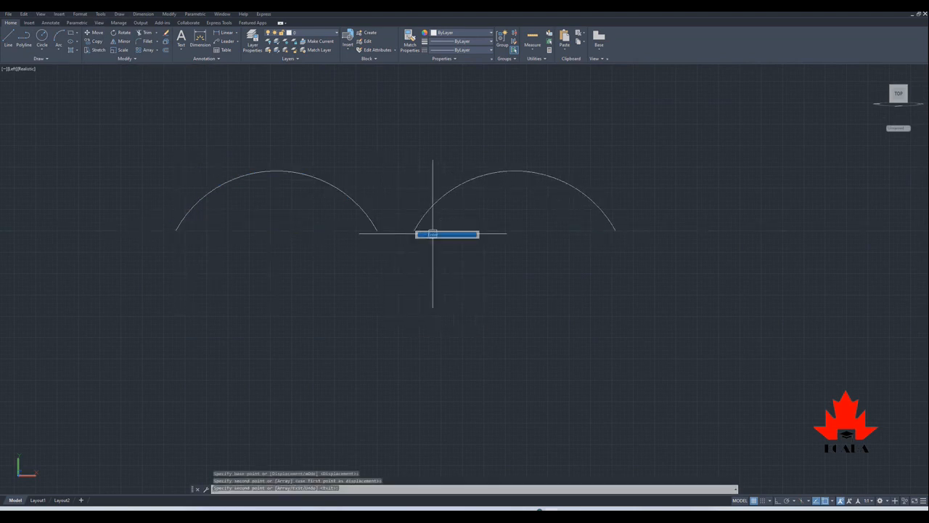
Mirror the copied arched surface across the line through its two profile ends, erasing the source objects
key(Return)
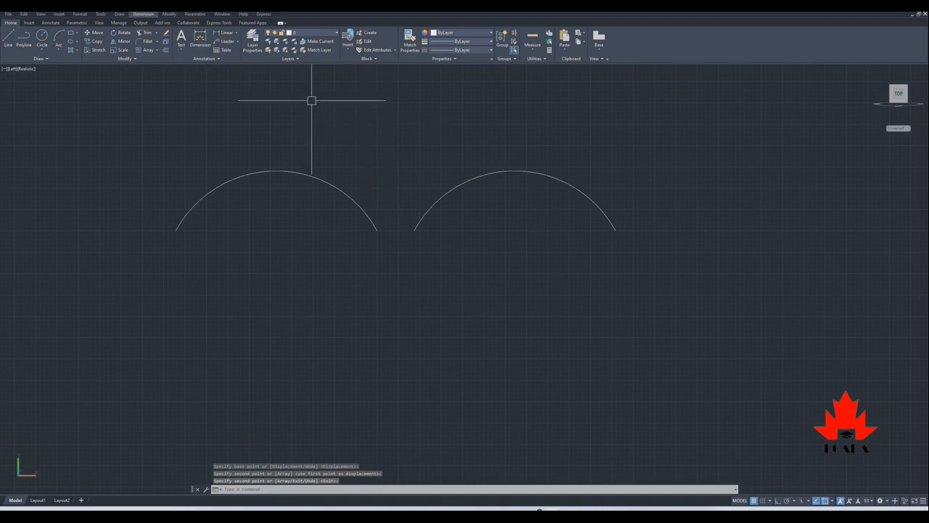
click(169, 14)
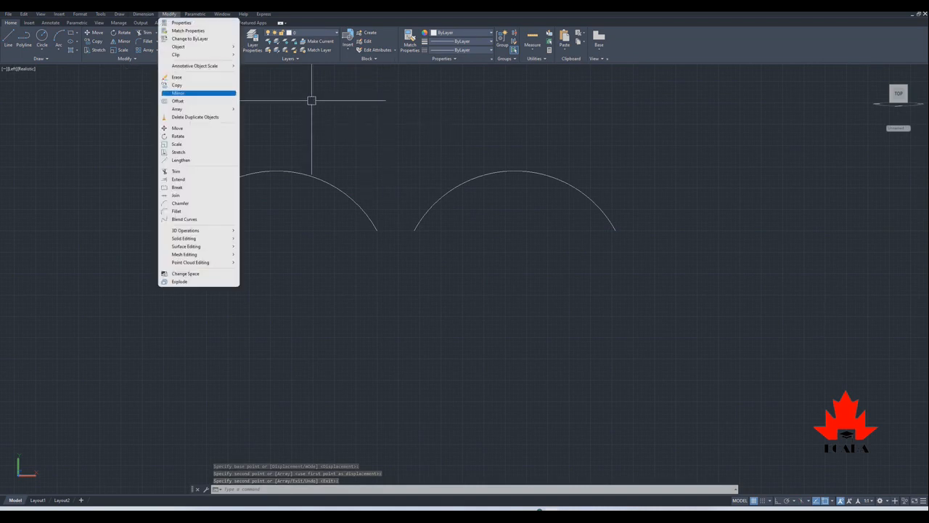
click(177, 93)
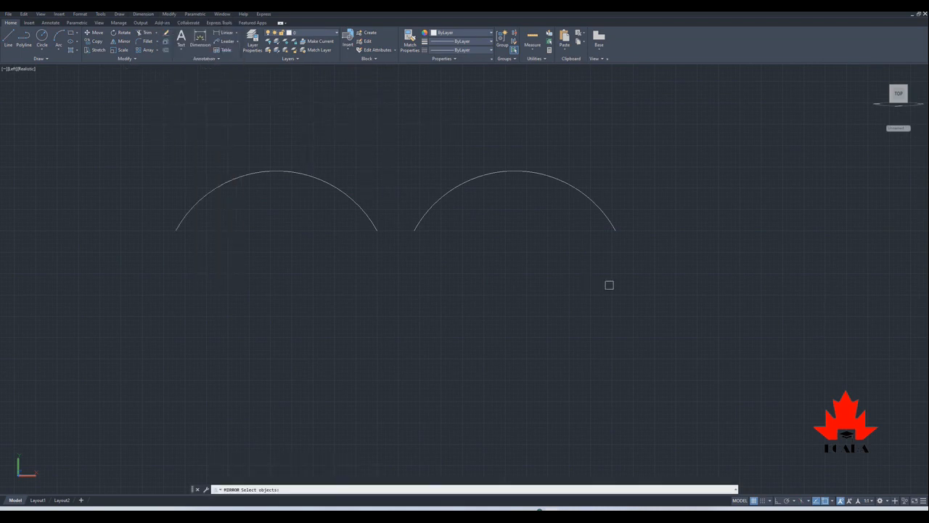
click(652, 273)
click(397, 129)
key(Return)
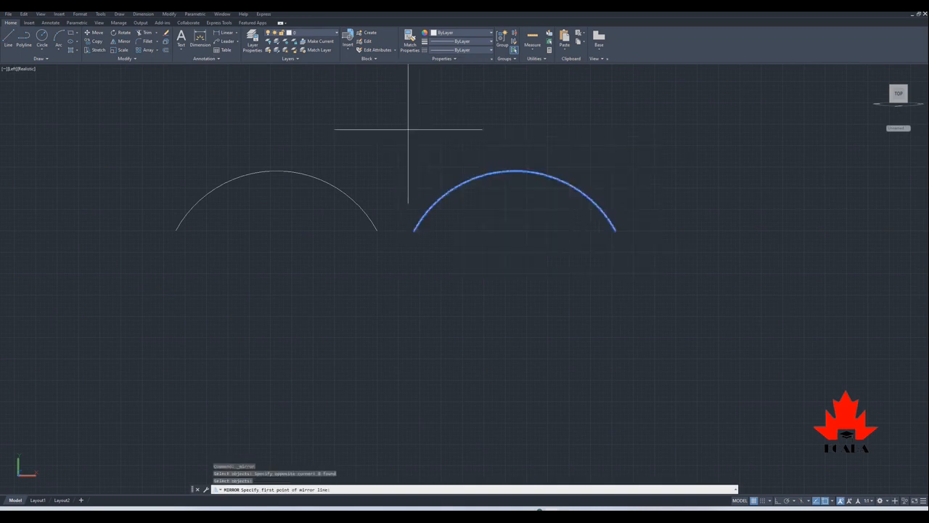
click(413, 232)
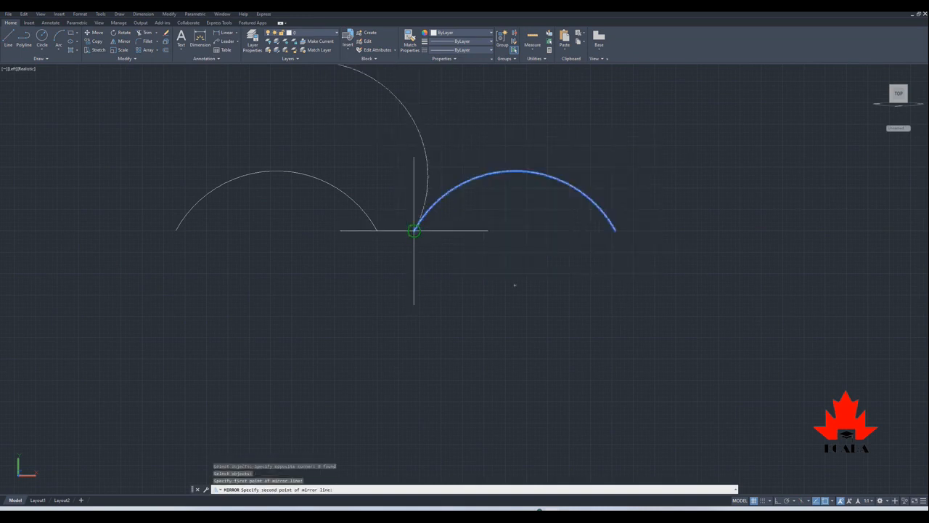
click(616, 232)
right_click(618, 230)
click(635, 262)
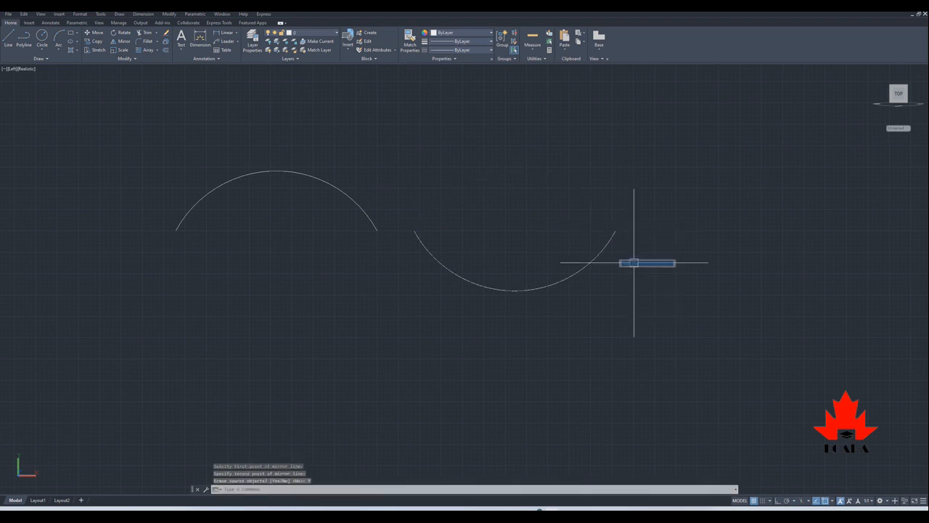
Try to move the inverted arch in the Left view so its profile's left end meets the upright arch's right end
click(641, 321)
click(395, 141)
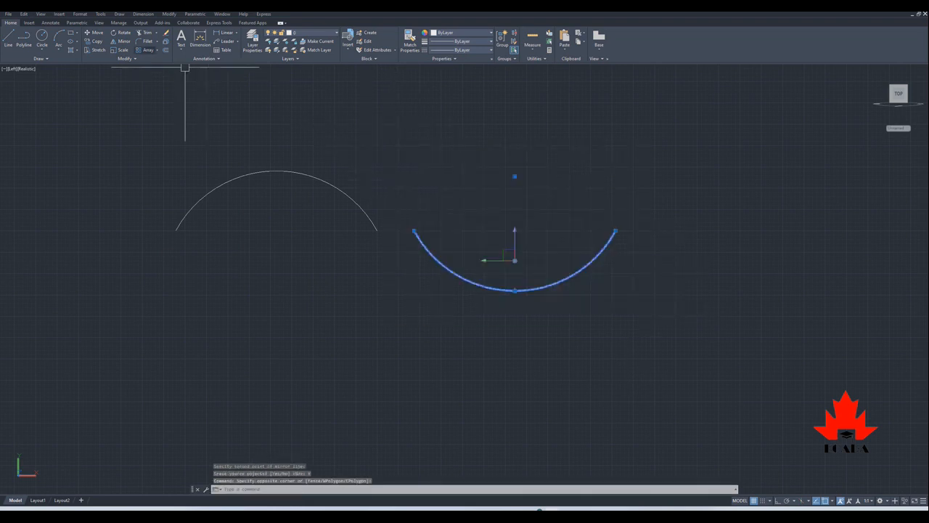
click(97, 33)
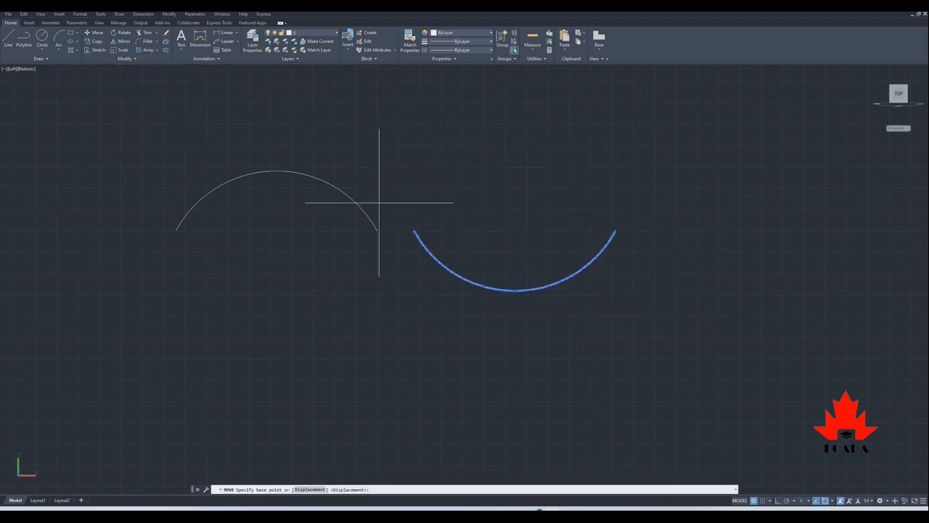
click(413, 230)
click(376, 231)
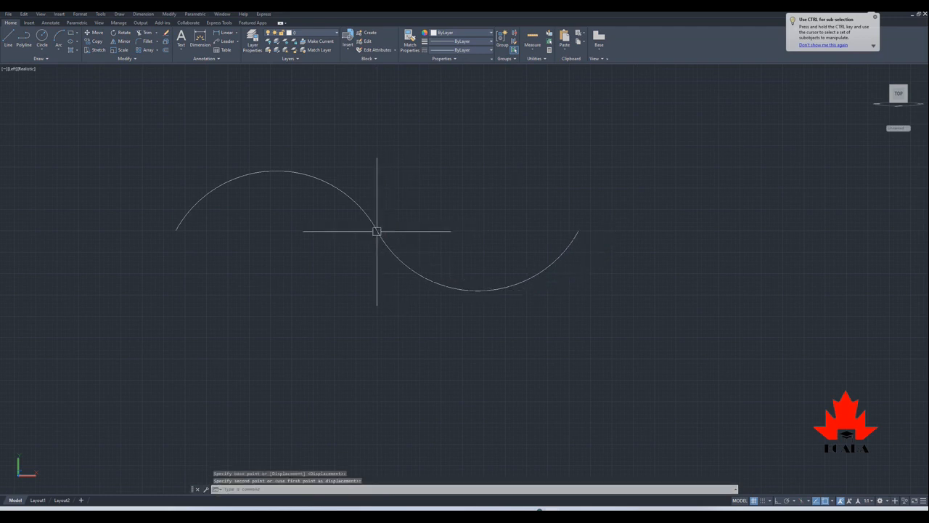
scroll(163, 178, down, 3)
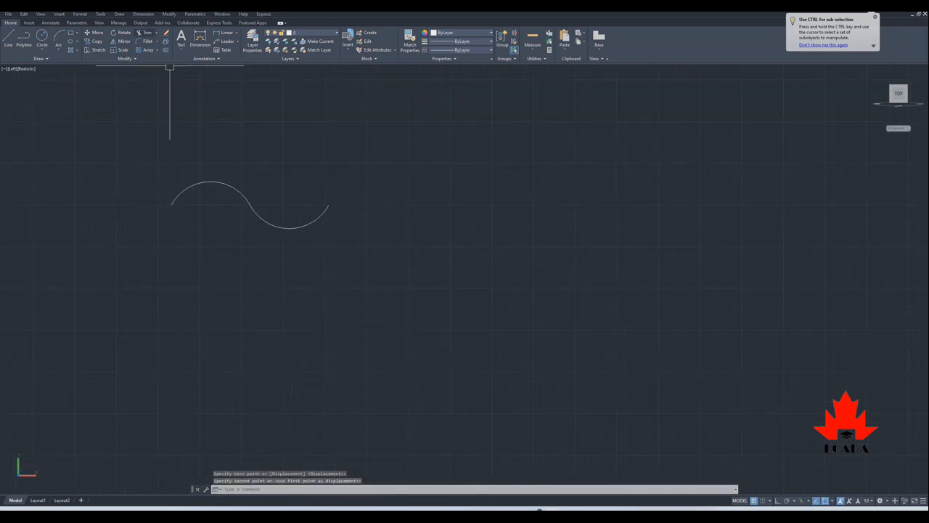
Switch to the SW Isometric view and examine how the upright and inverted surfaces line up along their length
click(119, 14)
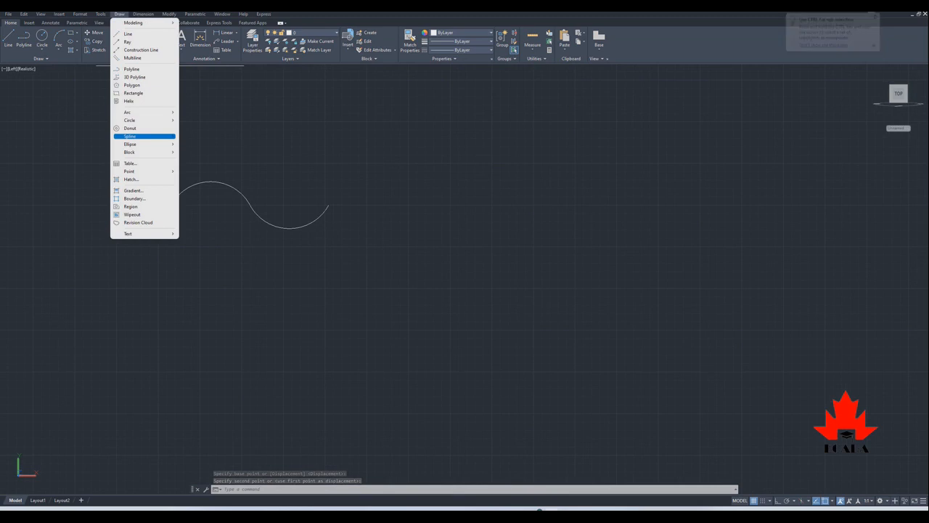
mouse_move(41, 14)
mouse_move(80, 136)
click(152, 214)
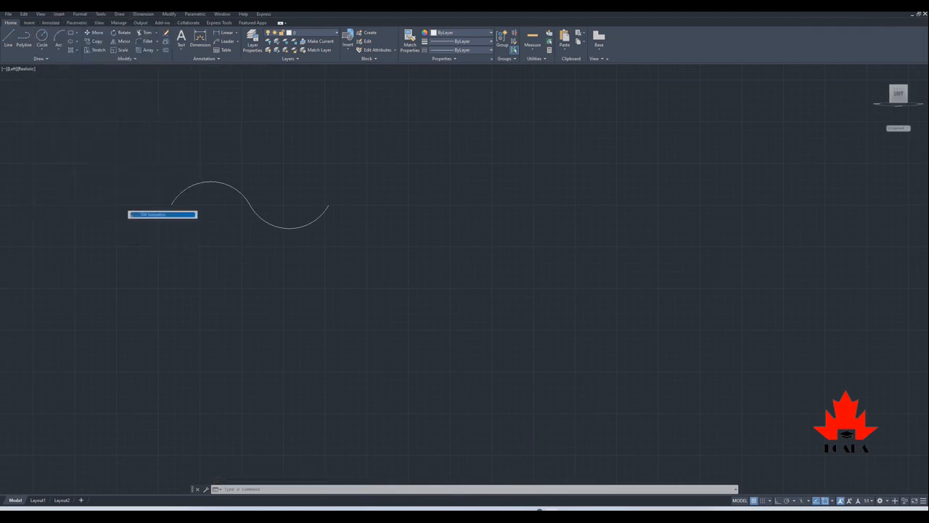
scroll(355, 237, down, 2)
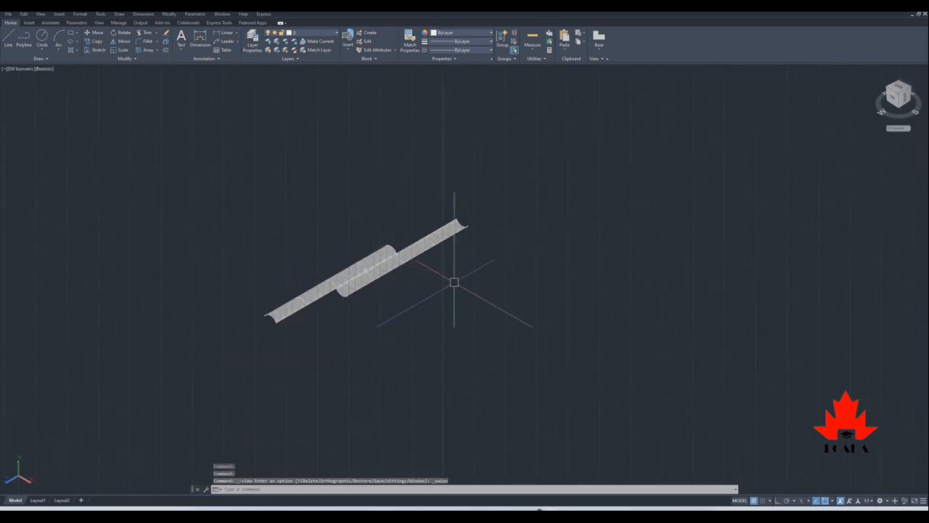
scroll(453, 282, up, 2)
scroll(339, 275, up, 3)
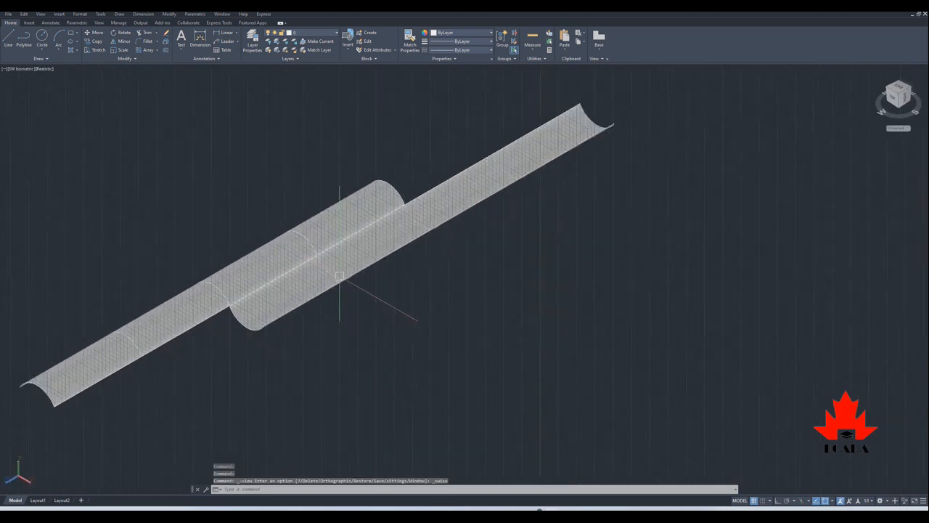
scroll(339, 275, down, 4)
scroll(320, 303, up, 3)
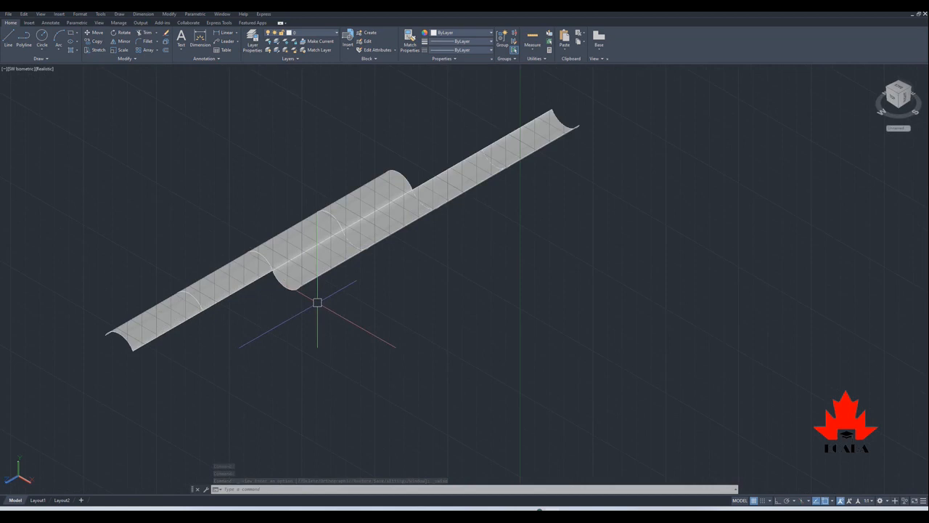
scroll(318, 302, down, 2)
scroll(291, 251, up, 3)
scroll(291, 261, down, 2)
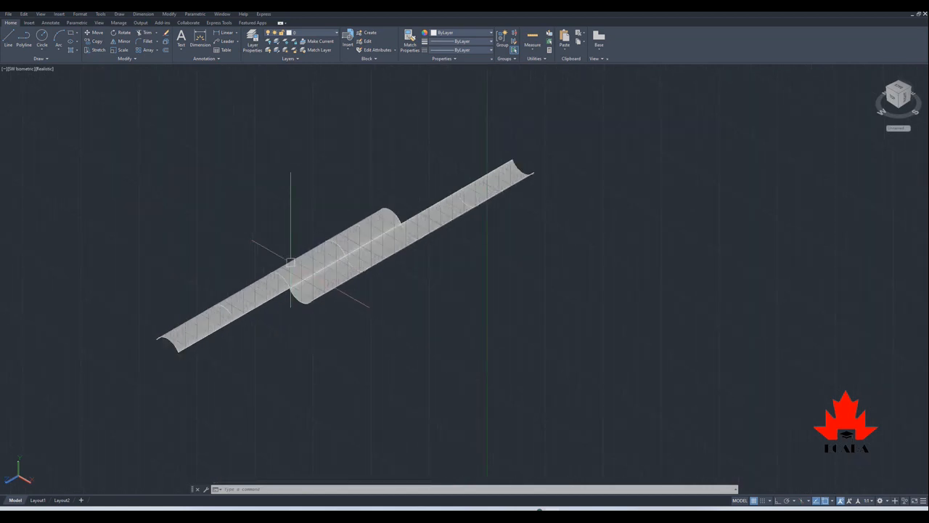
scroll(290, 262, down, 2)
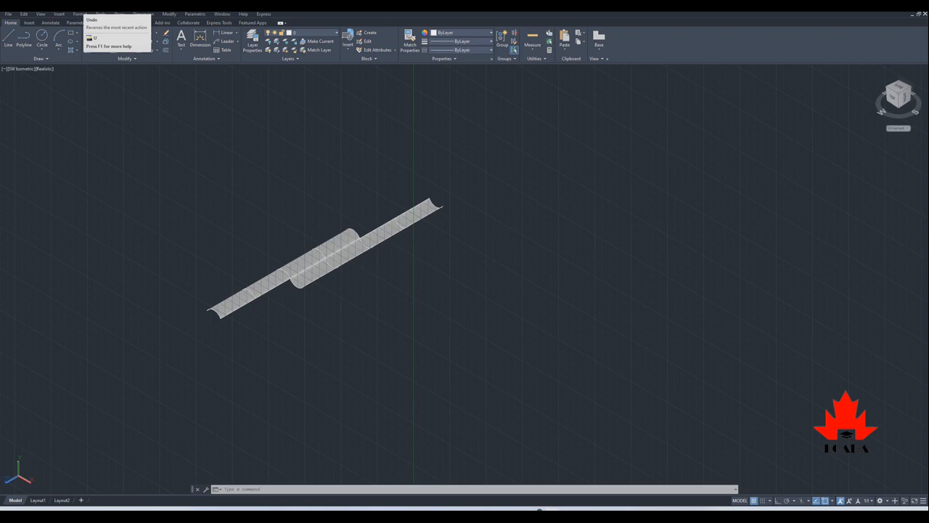
Undo the isometric view change and the move of the inverted arch
click(86, 7)
click(86, 6)
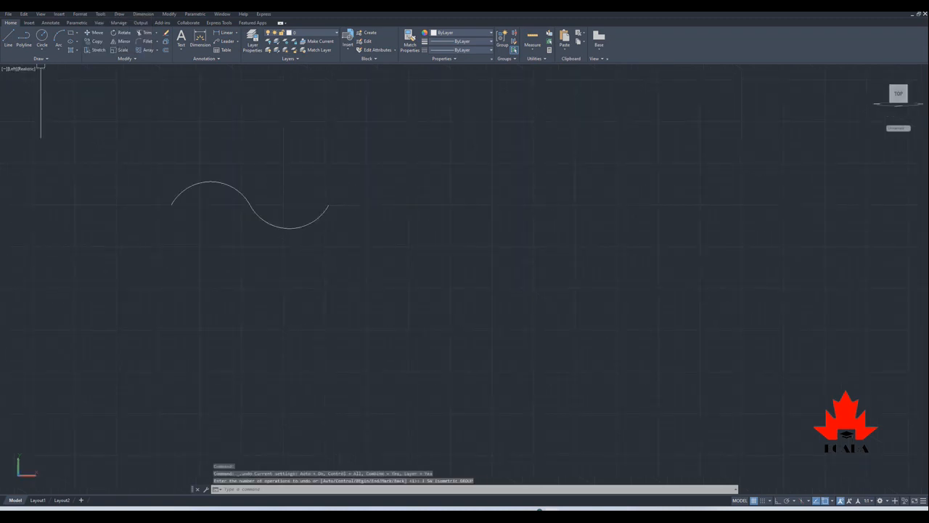
key(ctrl+z)
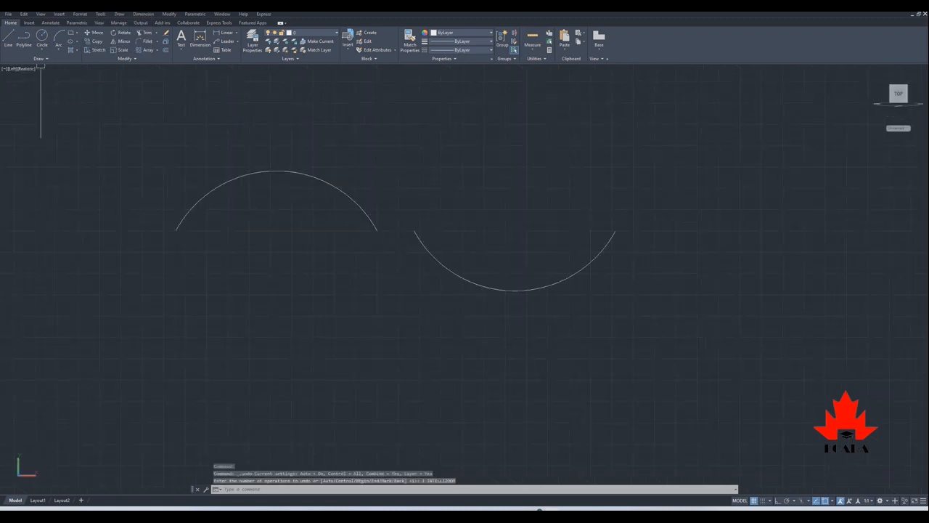
Switch the drawing with the separated arches to the SW Isometric view
scroll(355, 216, down, 4)
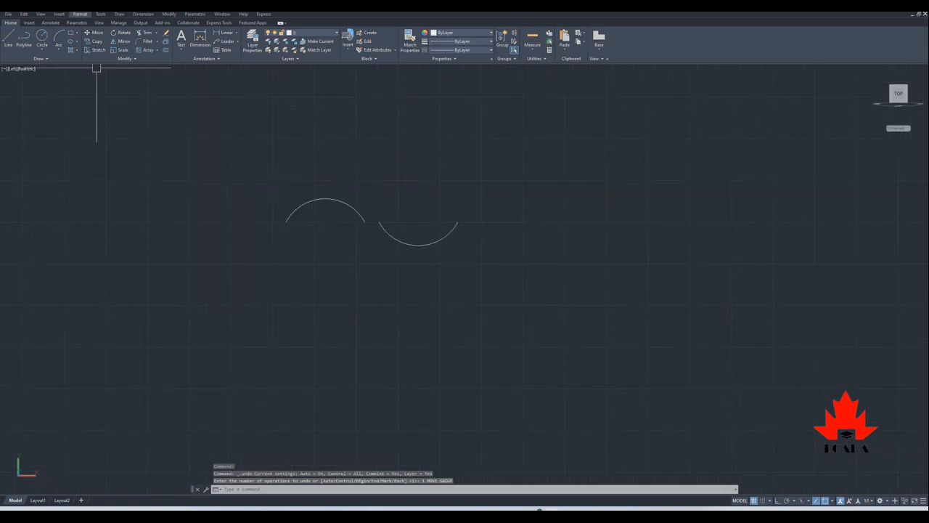
click(40, 13)
mouse_move(79, 136)
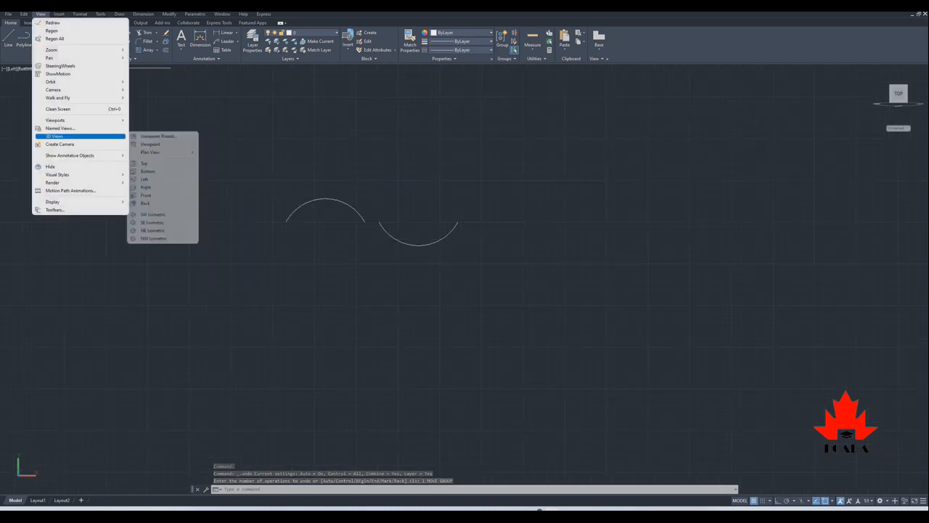
click(152, 214)
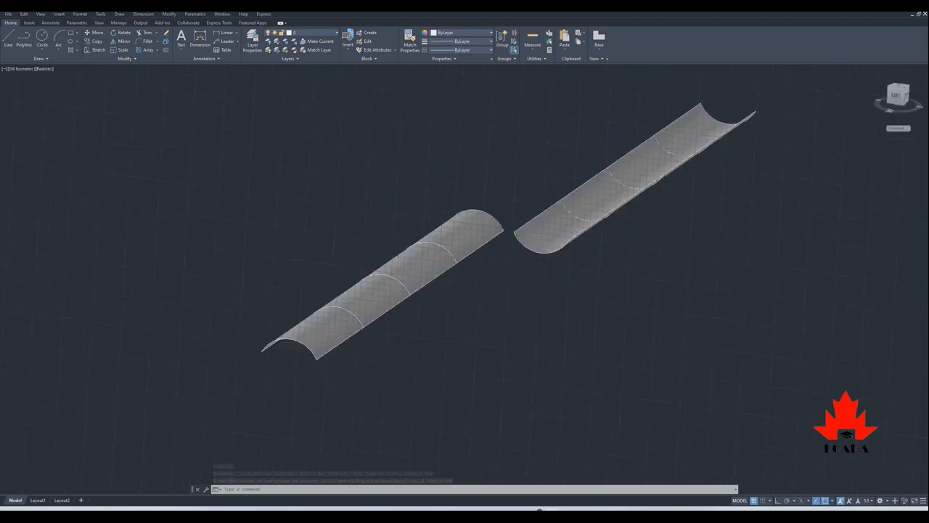
Move the whole inverted surface with its arcs from its near upper corner to the upright surface's near lower corner, joining their long edges
click(802, 305)
click(639, 87)
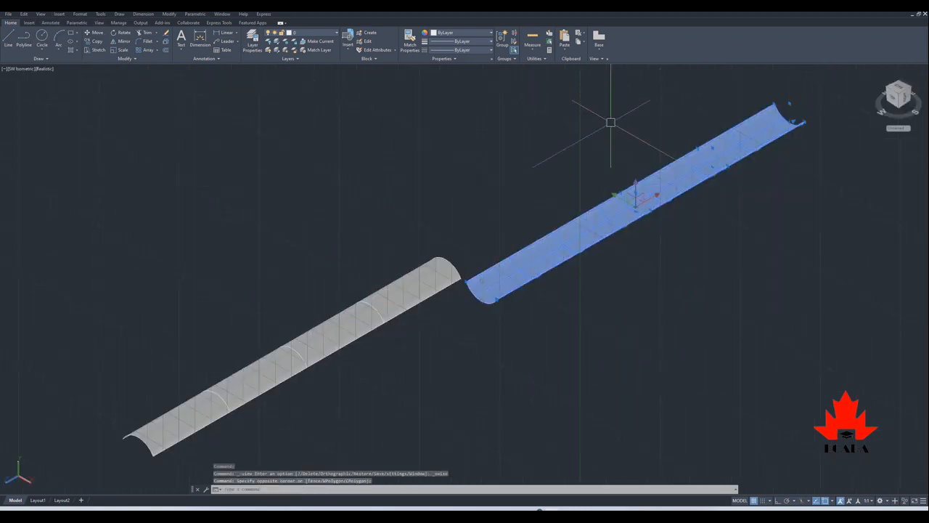
click(550, 327)
click(472, 231)
scroll(467, 227, down, 4)
click(575, 269)
click(518, 189)
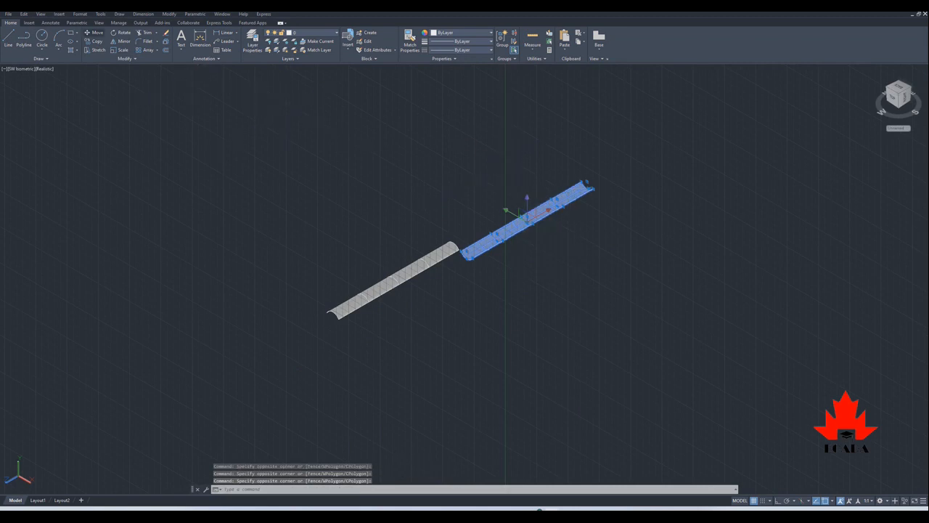
text(m)
key(space)
scroll(497, 282, up, 5)
click(497, 282)
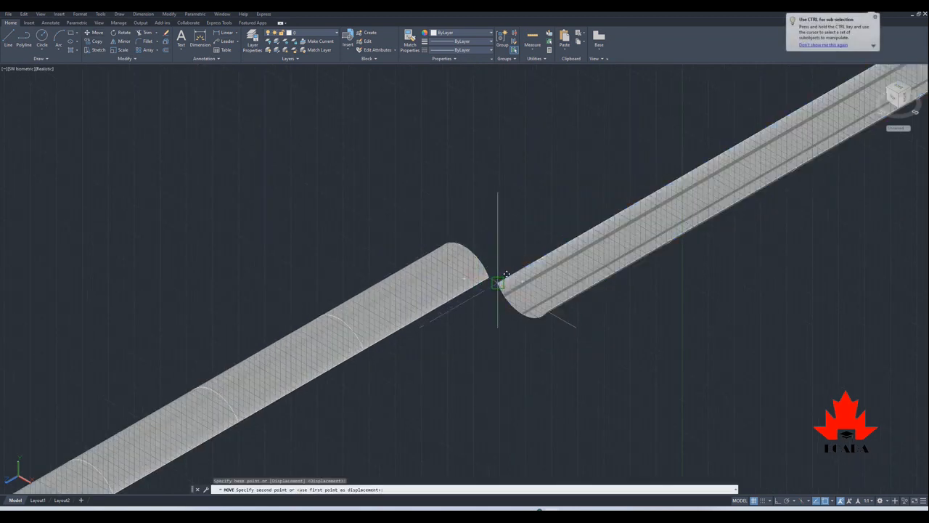
scroll(498, 282, down, 5)
scroll(450, 272, up, 7)
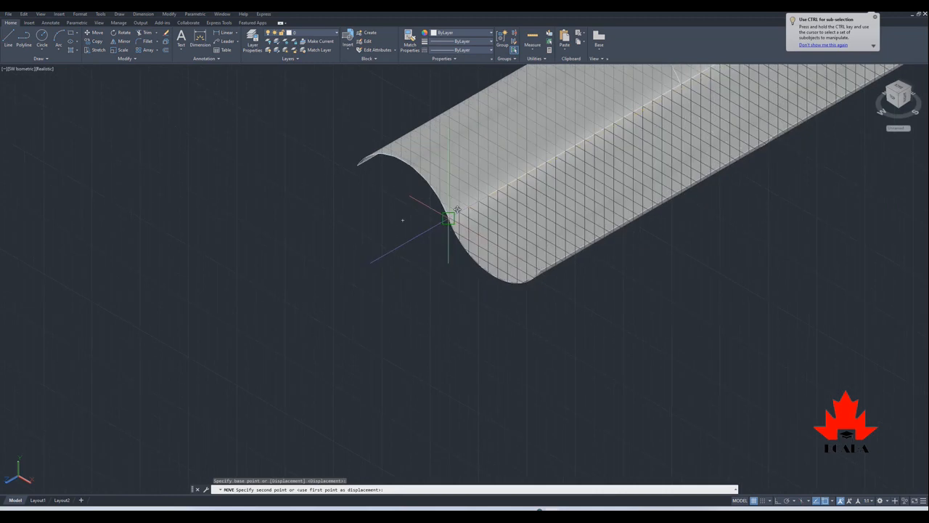
click(448, 218)
Switch the joined wave-shaped surface to the Top view
scroll(259, 295, down, 6)
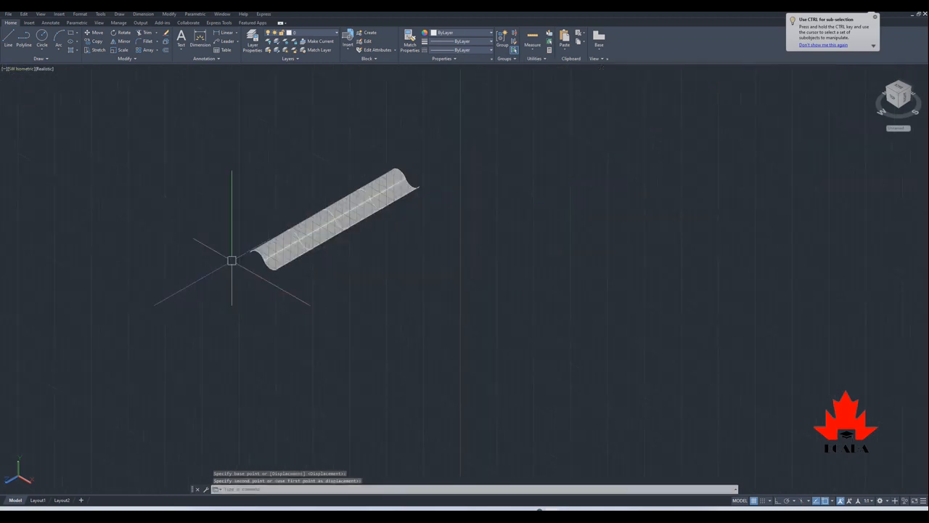
scroll(349, 207, up, 3)
scroll(367, 226, down, 2)
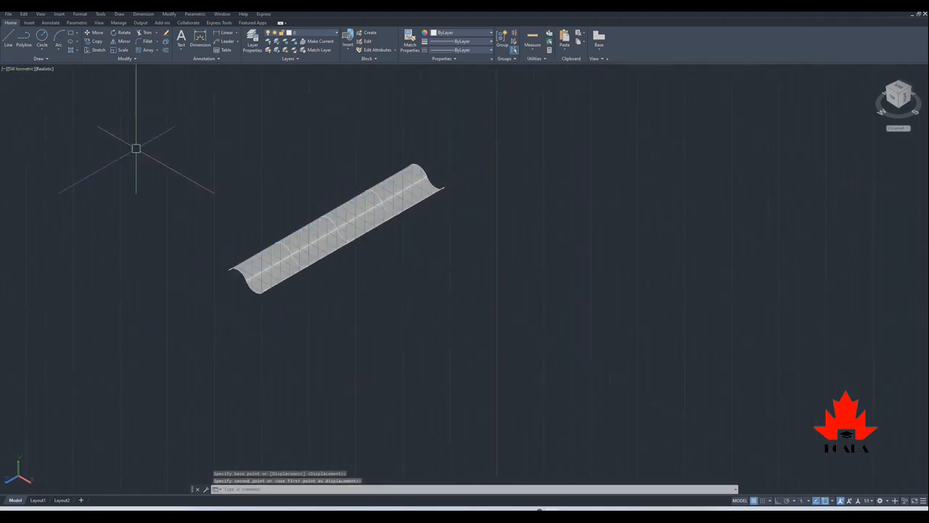
click(40, 14)
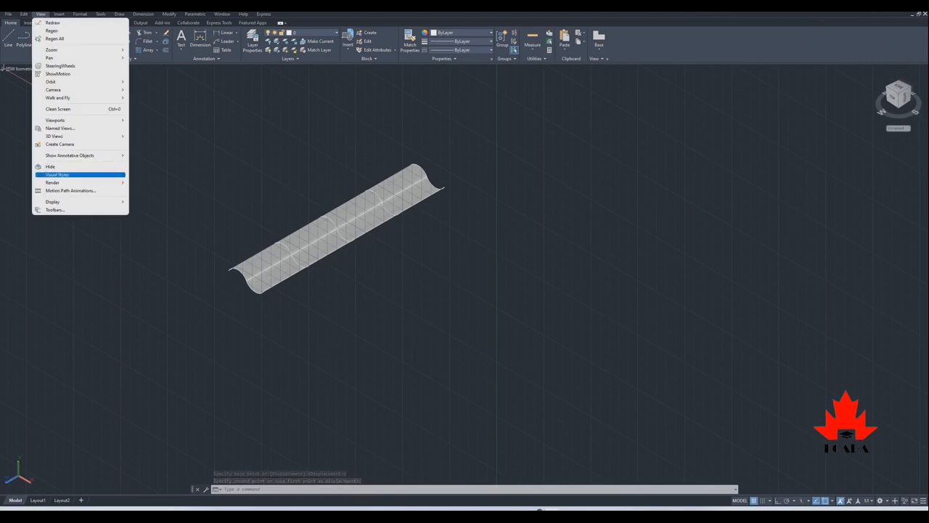
mouse_move(80, 135)
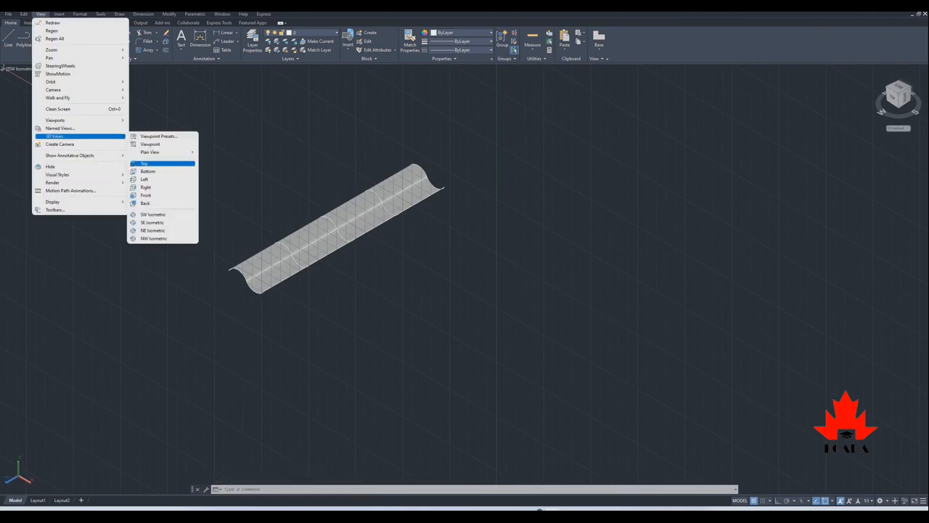
click(144, 163)
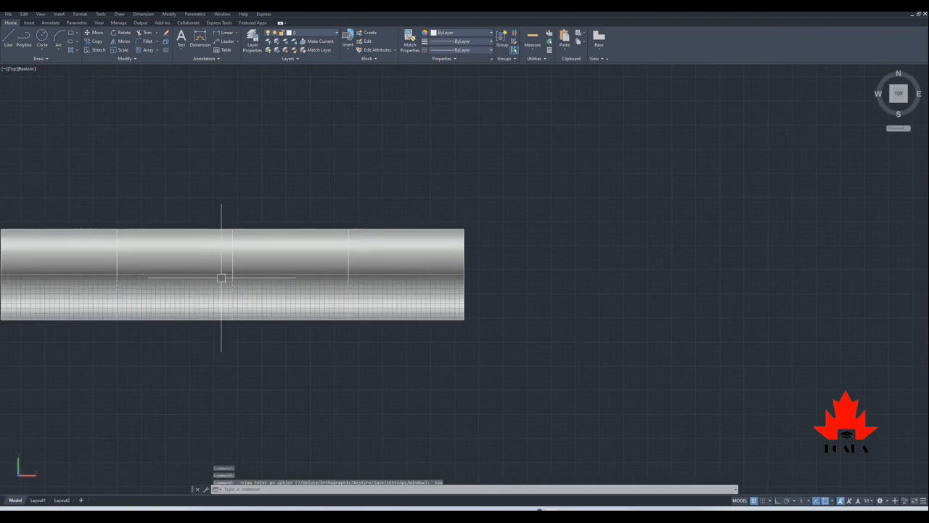
Copy the whole joined wave surface five times by its upper right corner, placing each copy at the previous wave's lower right corner
click(133, 230)
click(459, 415)
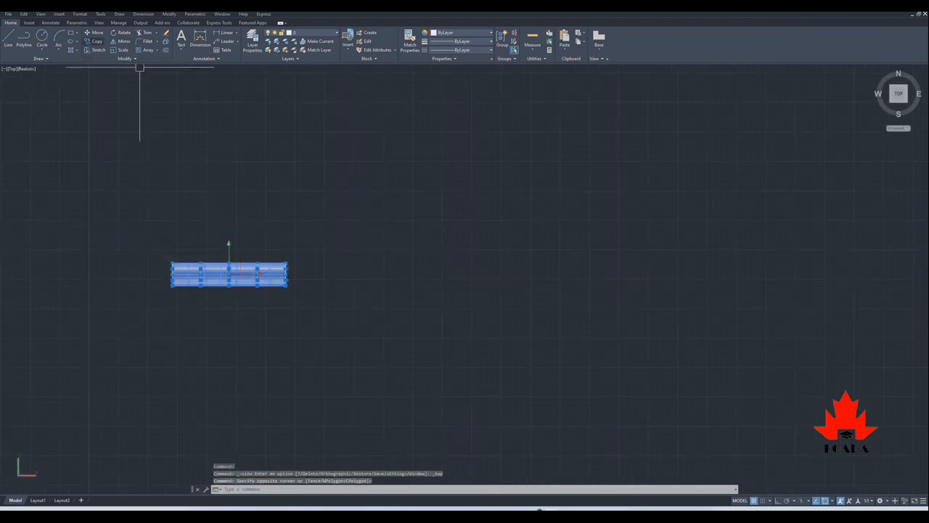
click(97, 42)
scroll(295, 241, up, 5)
click(266, 303)
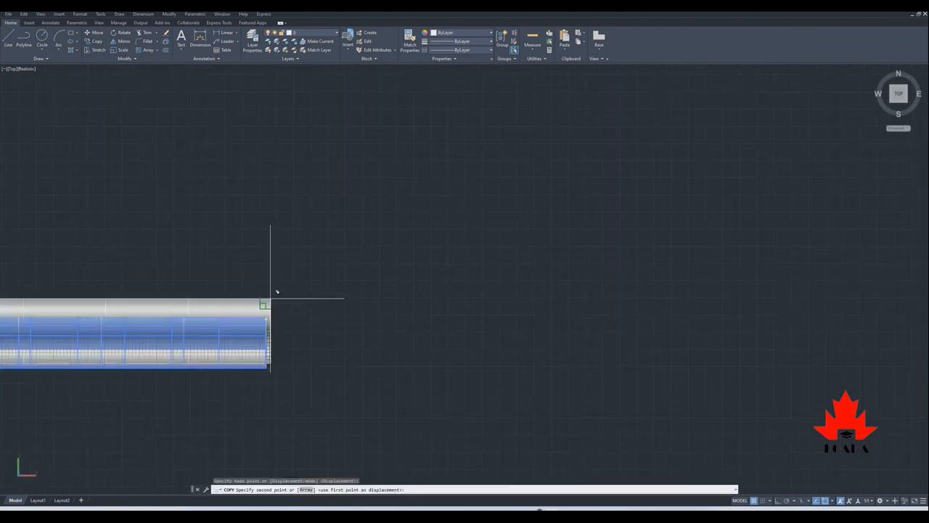
click(274, 363)
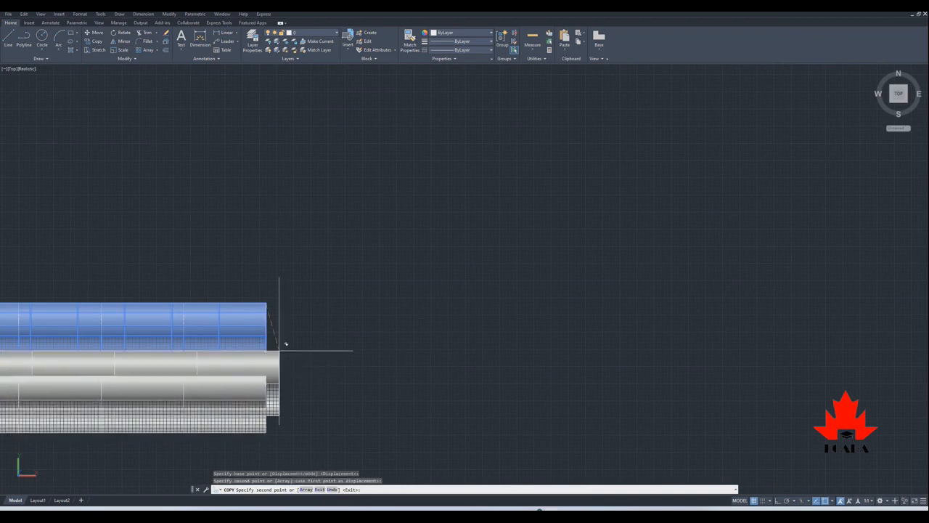
scroll(323, 289, down, 4)
scroll(329, 283, up, 4)
click(326, 235)
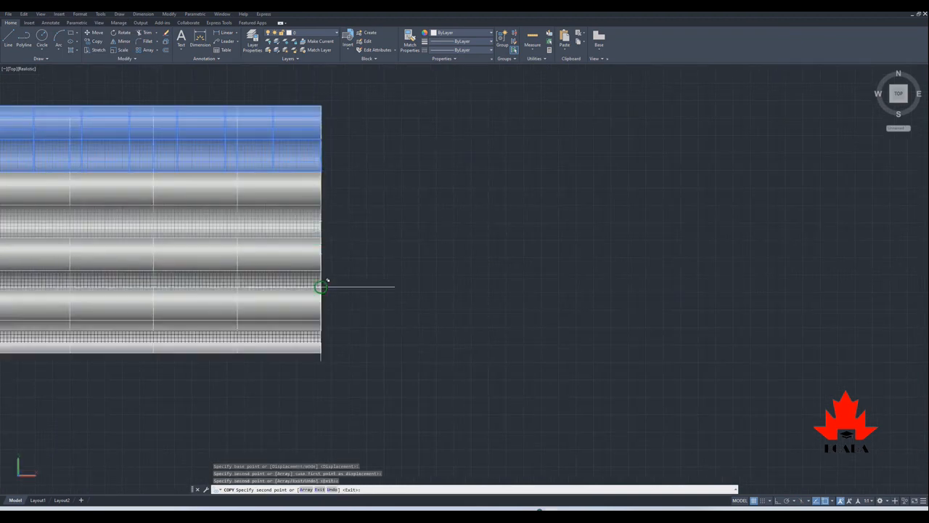
click(322, 304)
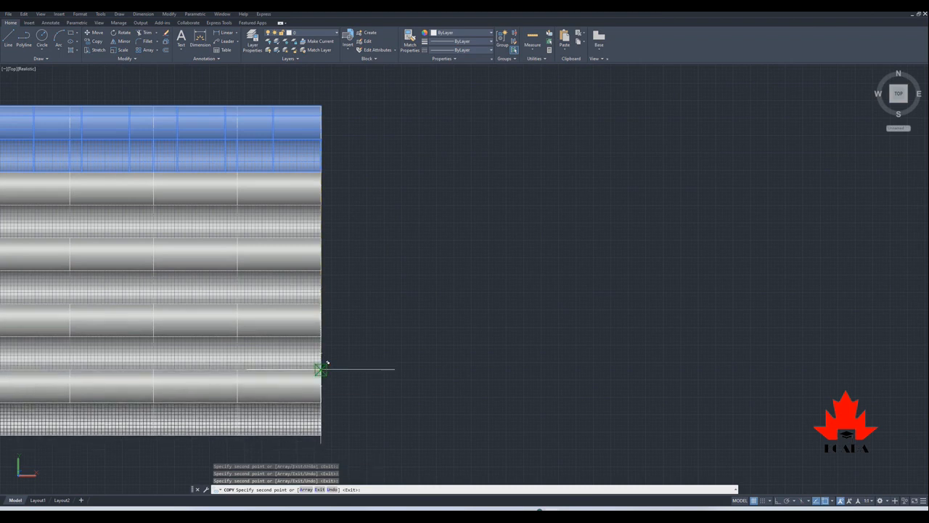
scroll(321, 369, down, 3)
scroll(373, 207, up, 1)
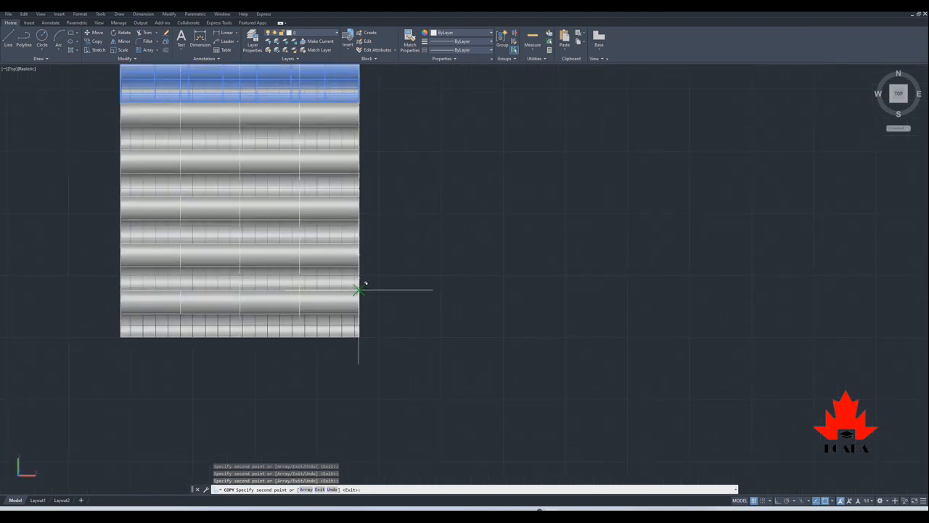
right_click(363, 293)
click(370, 302)
Switch the corrugated surface made of the repeated copies to the SW Isometric view
scroll(369, 308, down, 2)
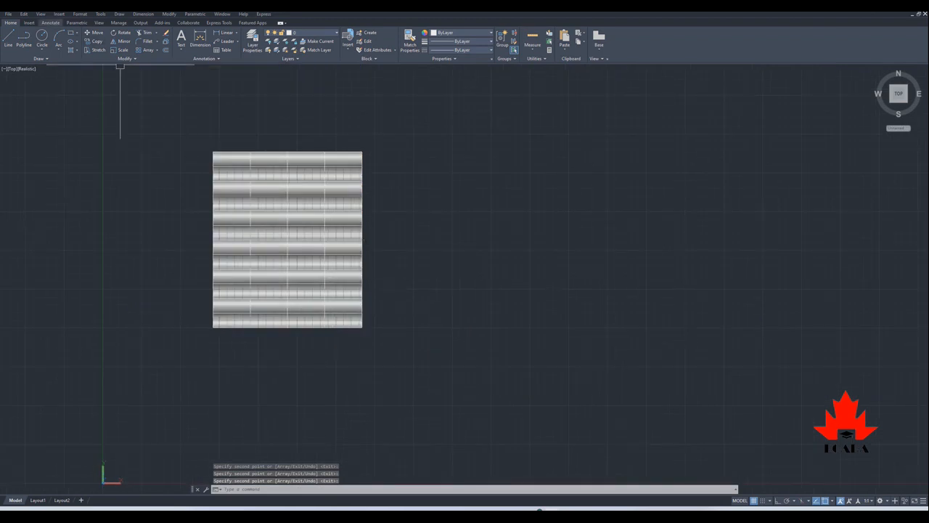
click(41, 14)
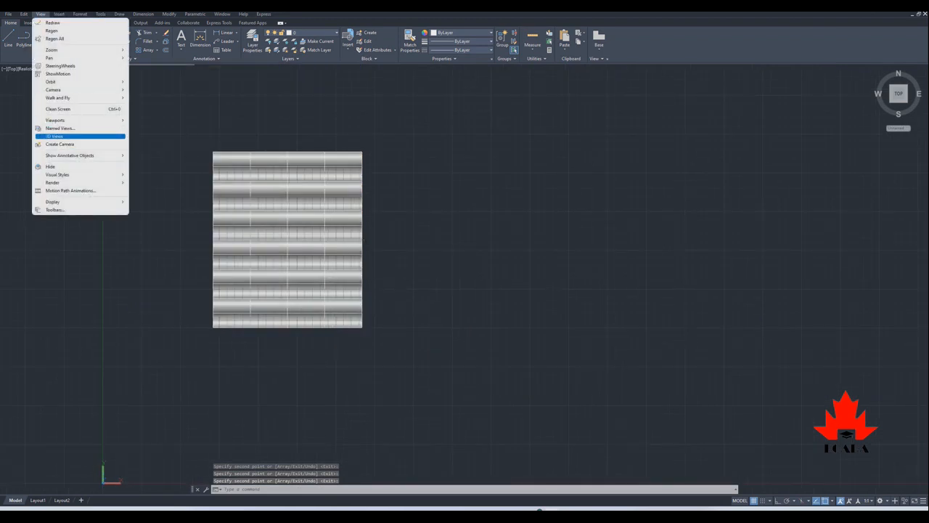
mouse_move(80, 136)
click(153, 214)
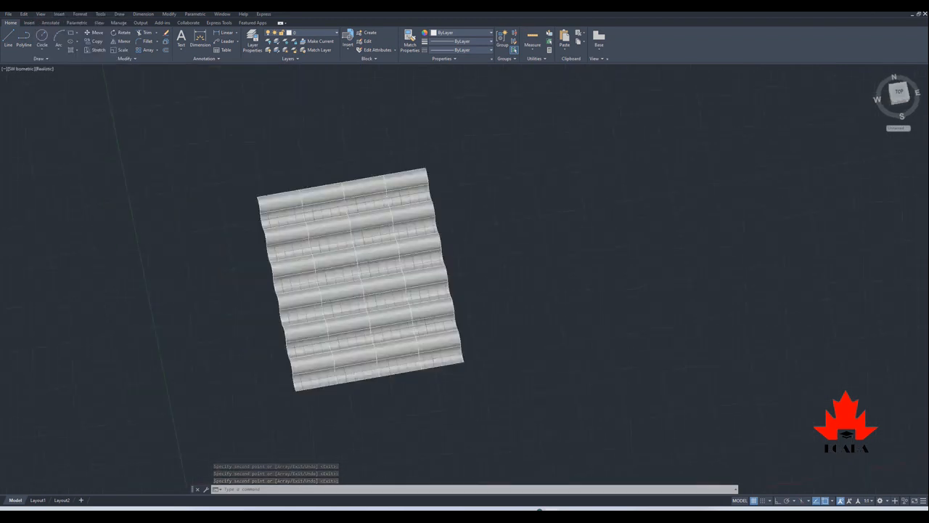
Examine the copied waves in the isometric view, checking how their long edges meet and where the arcs lie across them
scroll(370, 284, down, 2)
scroll(290, 286, up, 5)
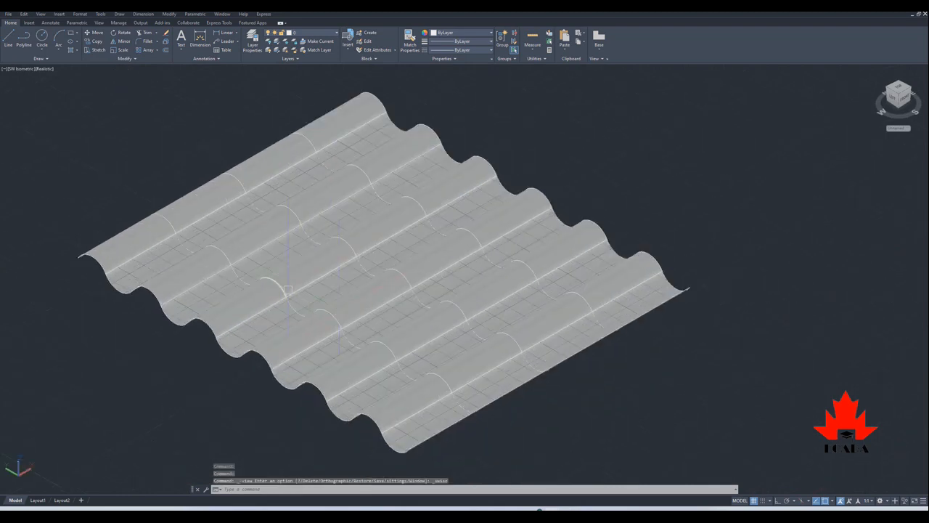
scroll(281, 165, down, 3)
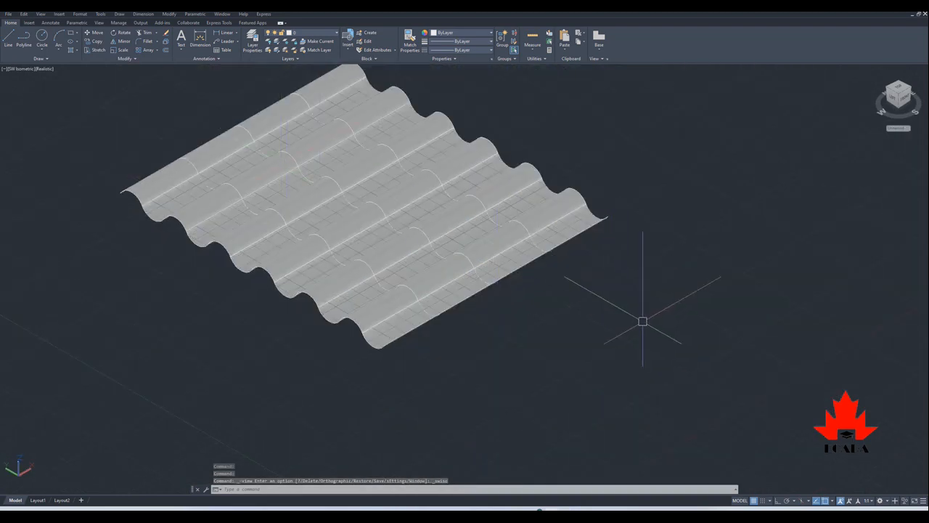
scroll(617, 290, down, 3)
scroll(599, 262, up, 4)
scroll(601, 300, down, 3)
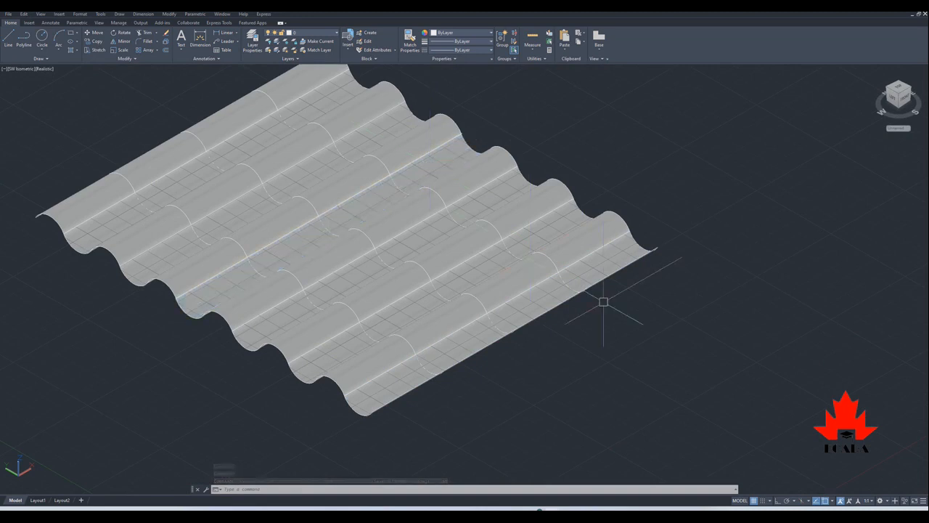
scroll(578, 173, up, 2)
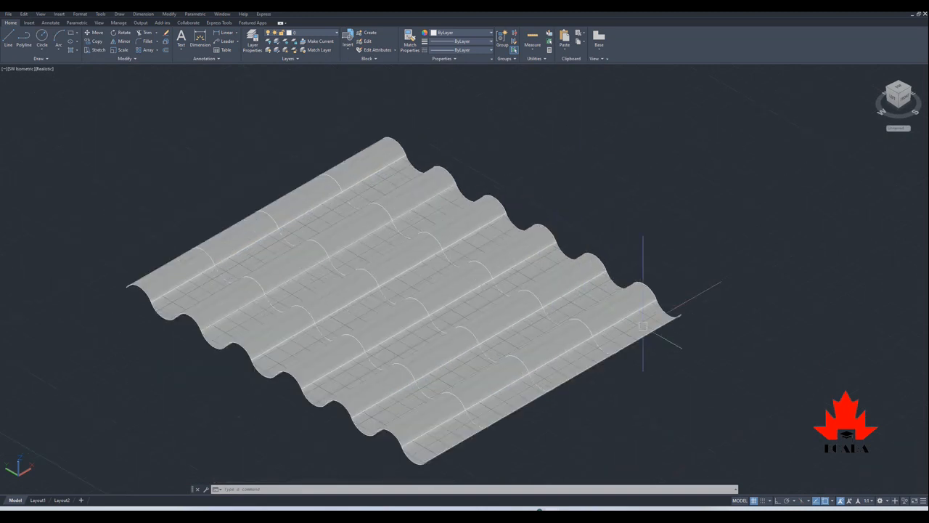
scroll(599, 417, up, 2)
scroll(440, 116, down, 4)
scroll(462, 318, up, 3)
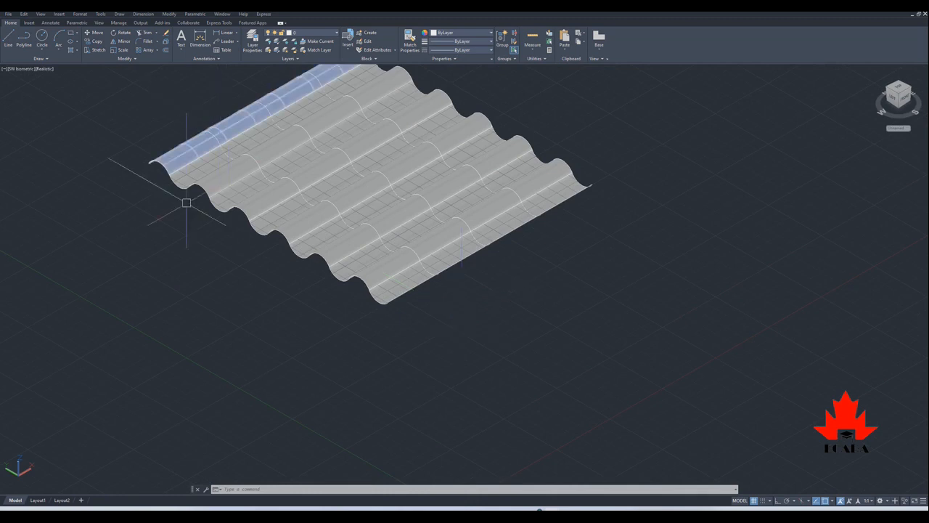
scroll(103, 235, down, 4)
scroll(136, 149, up, 3)
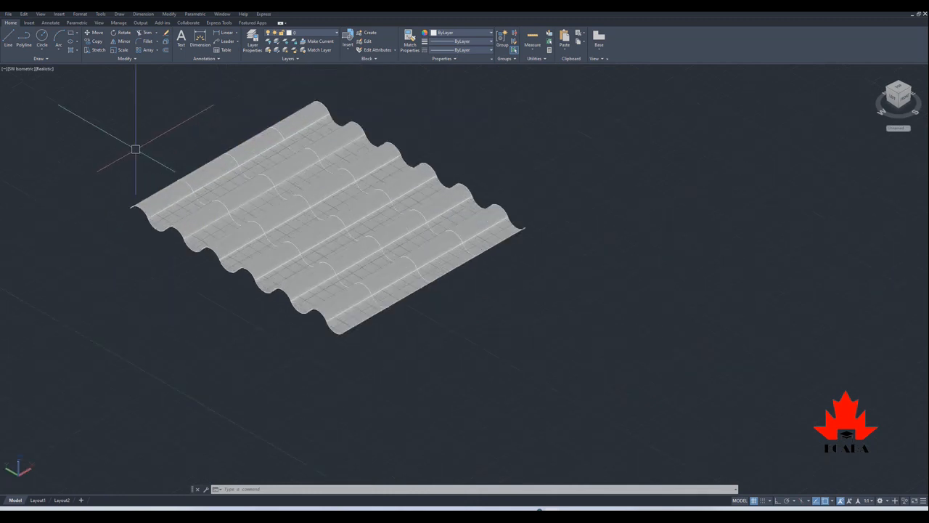
scroll(136, 149, up, 2)
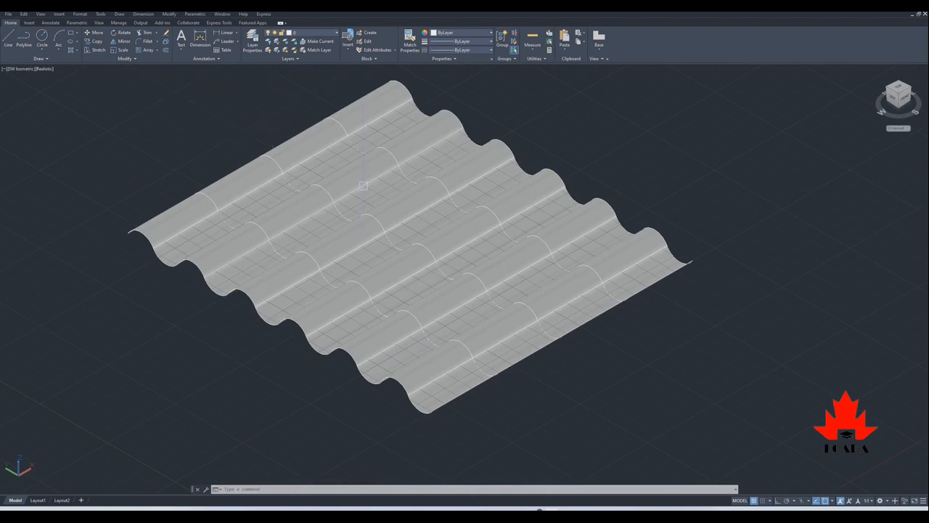
Use Select Similar on one arc to select all the construction arcs across the corrugated surface and erase them
right_click(263, 231)
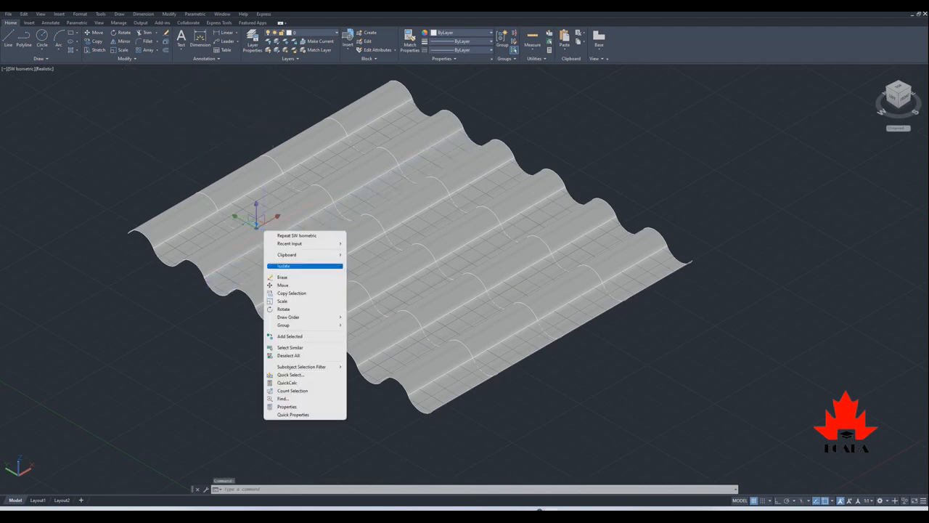
click(291, 347)
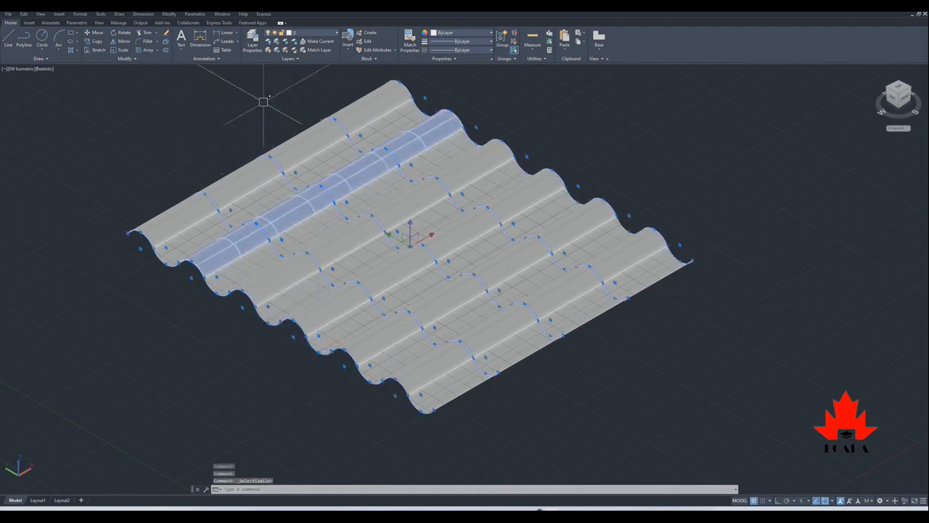
key(Delete)
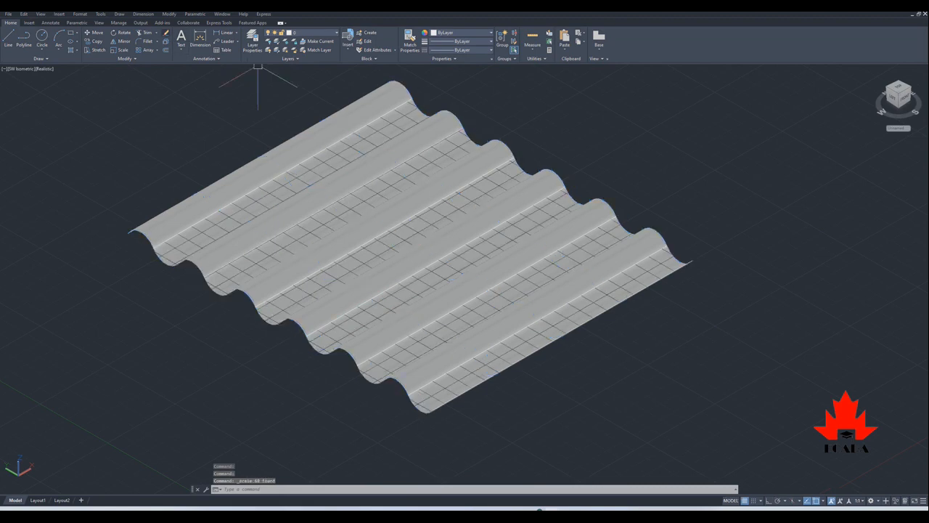
Use Select Similar on a straight edge line to select all the construction lines running along the waves and erase them
scroll(243, 230, up, 4)
scroll(203, 197, down, 7)
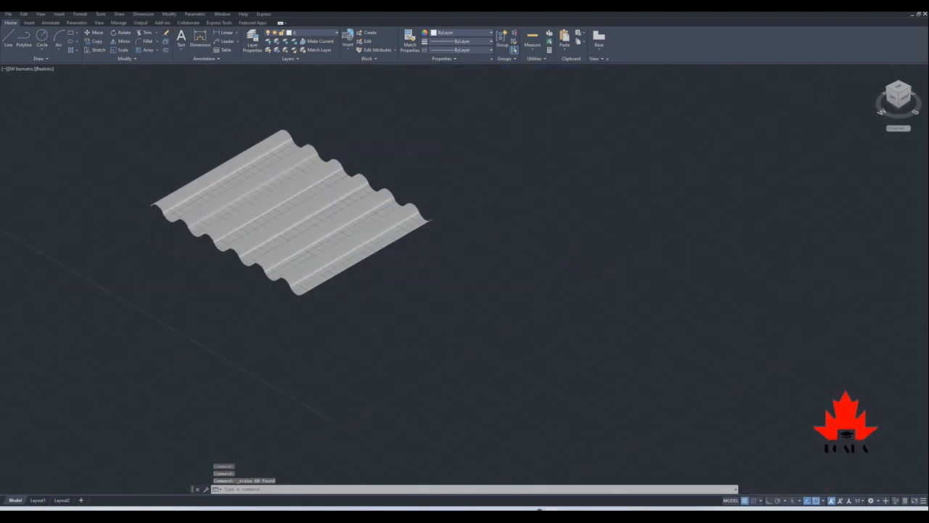
shift+middle_drag(348, 303, 316, 316)
scroll(182, 207, up, 5)
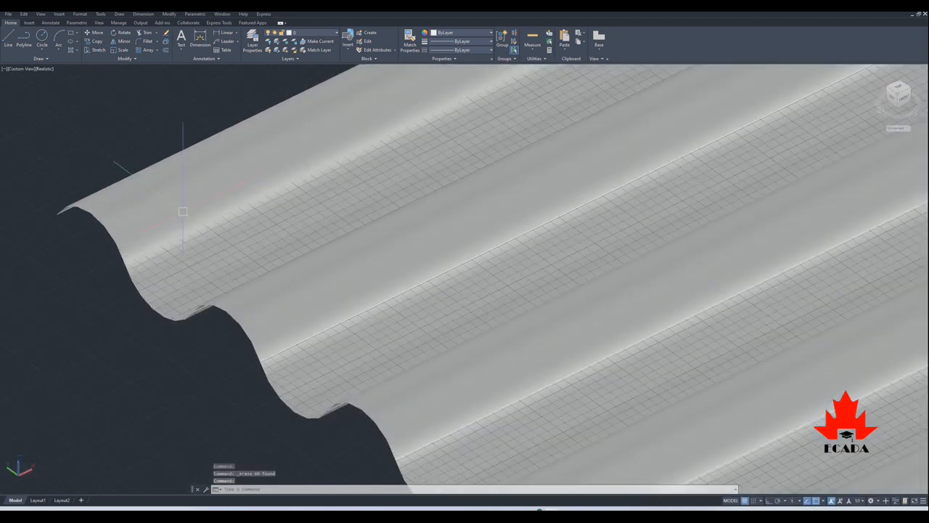
click(157, 249)
scroll(157, 248, down, 7)
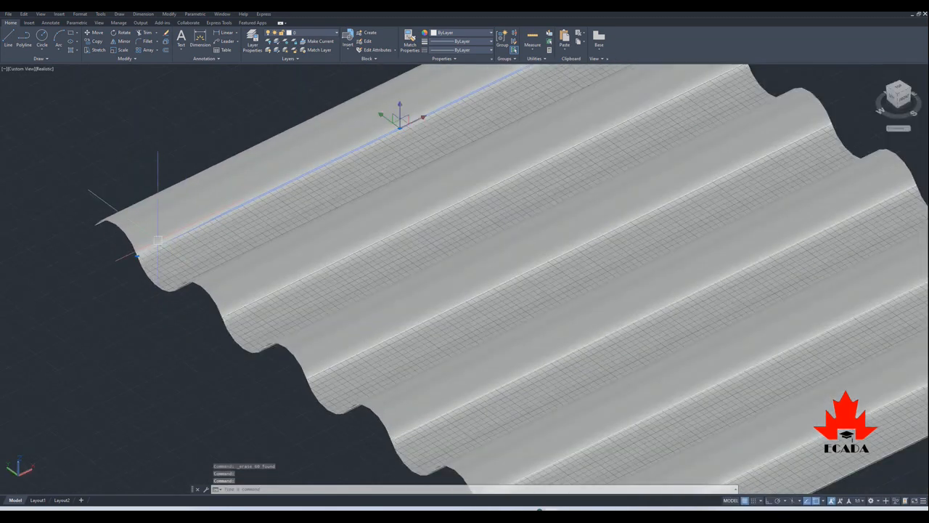
right_click(163, 233)
click(189, 349)
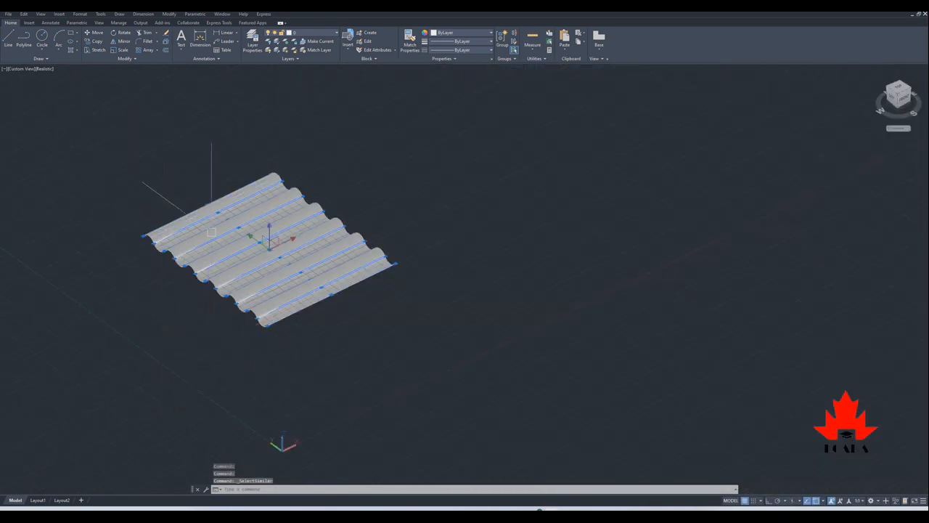
key(Delete)
Inspect the cleaned corrugated surface from several angles for leftover construction arcs or lines
shift+middle_drag(179, 174, 298, 131)
shift+middle_drag(333, 217, 208, 245)
scroll(206, 235, up, 5)
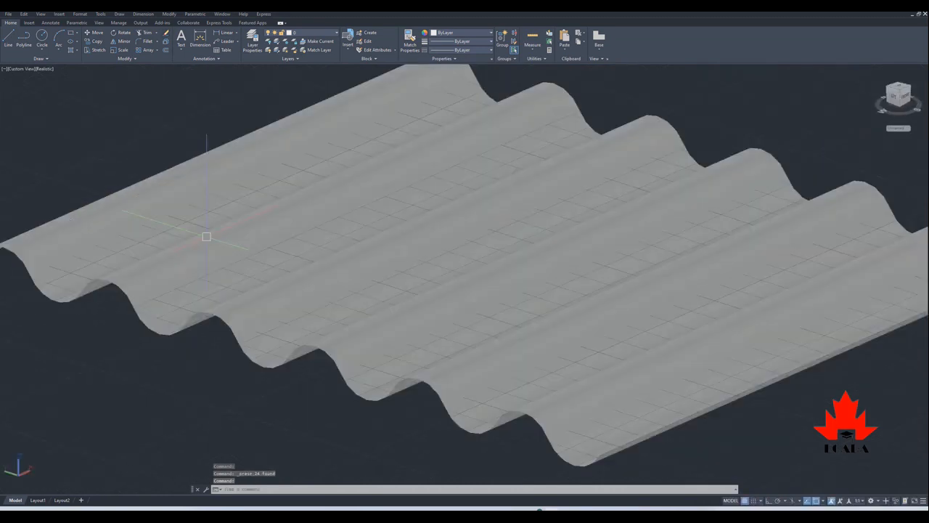
scroll(206, 235, down, 3)
mouse_move(414, 206)
shift+middle_down()
mouse_move(360, 203)
mouse_move(411, 206)
shift+middle_up()
scroll(201, 239, up, 5)
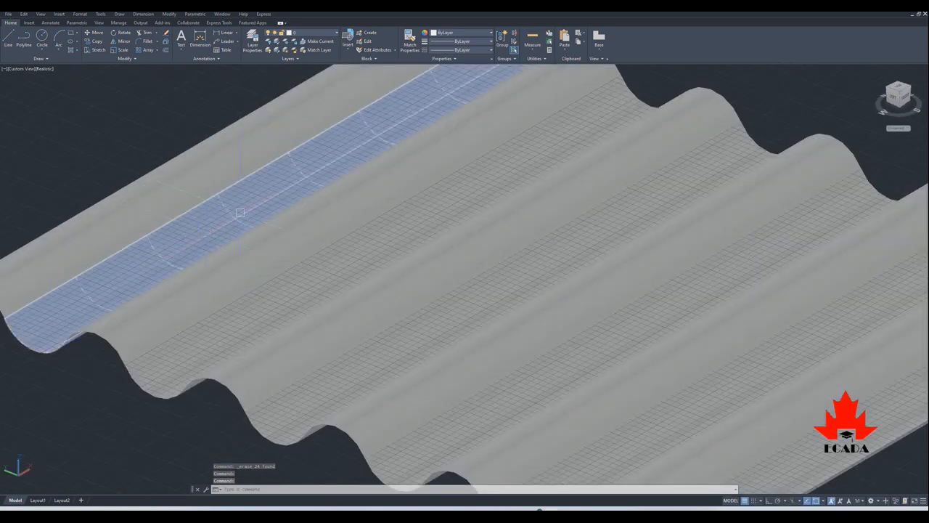
scroll(411, 220, down, 4)
scroll(423, 114, up, 2)
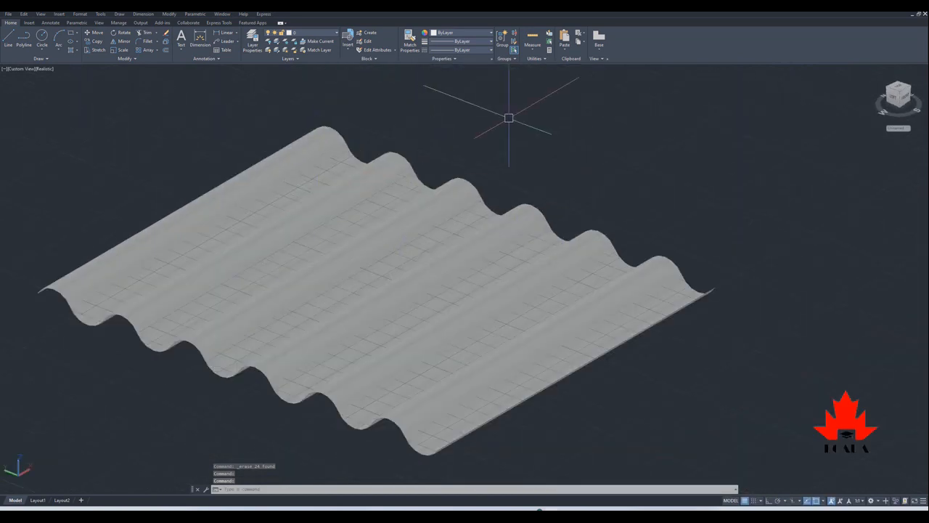
scroll(509, 117, down, 3)
scroll(537, 122, up, 2)
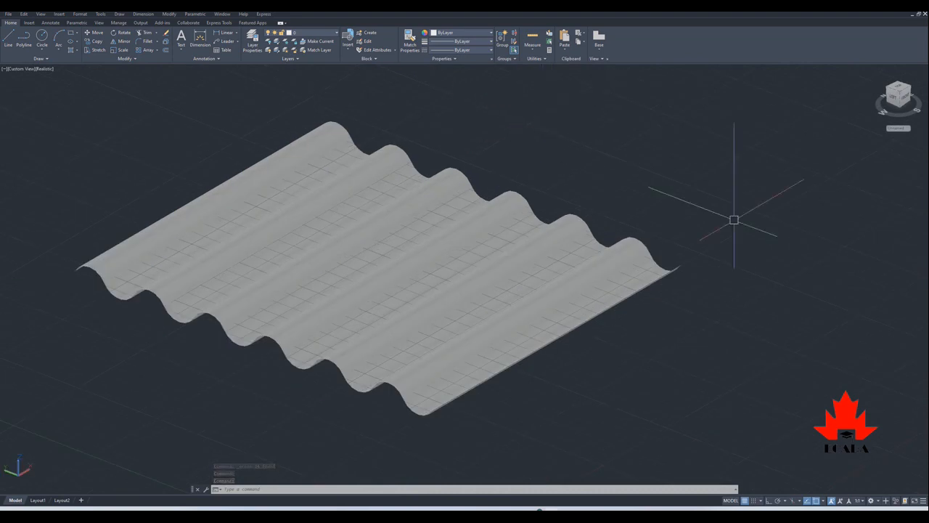
scroll(826, 290, down, 2)
scroll(810, 295, up, 2)
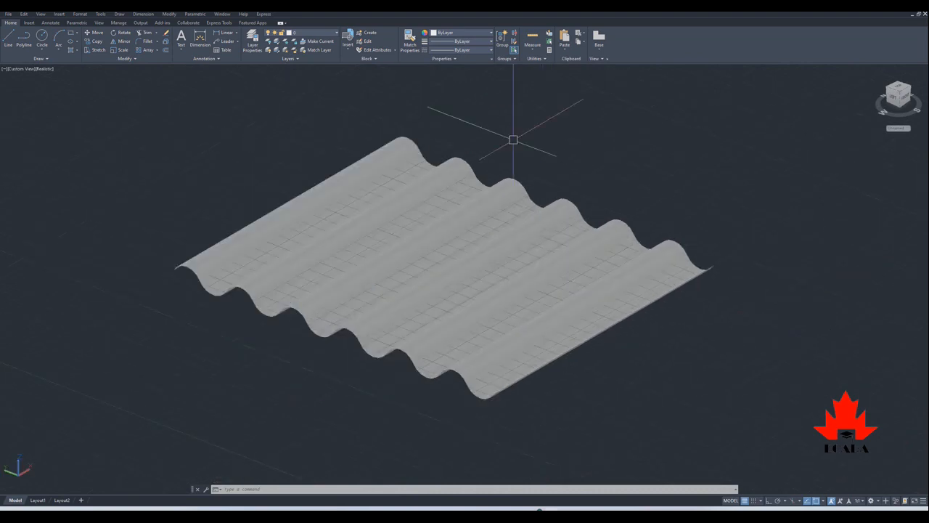
Switch the drawing to the Left view and zoom with the All option
click(41, 14)
mouse_move(67, 136)
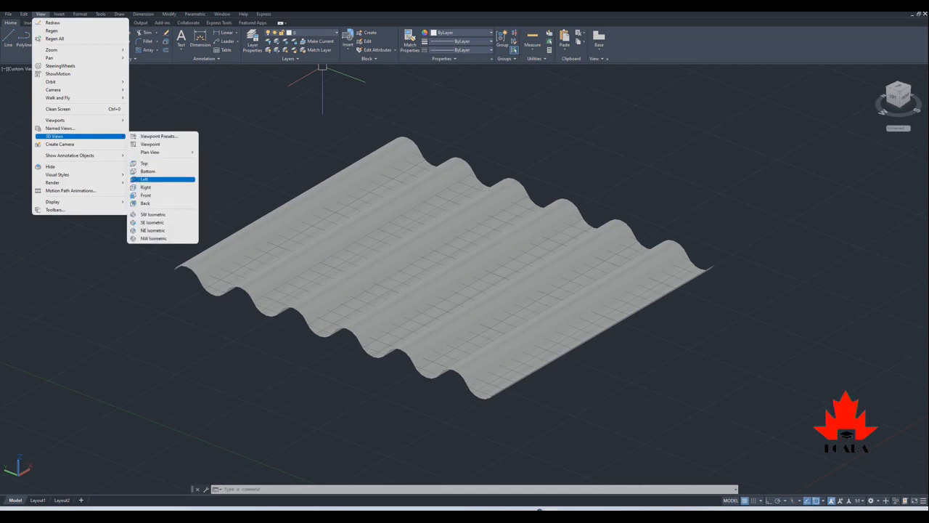
click(145, 179)
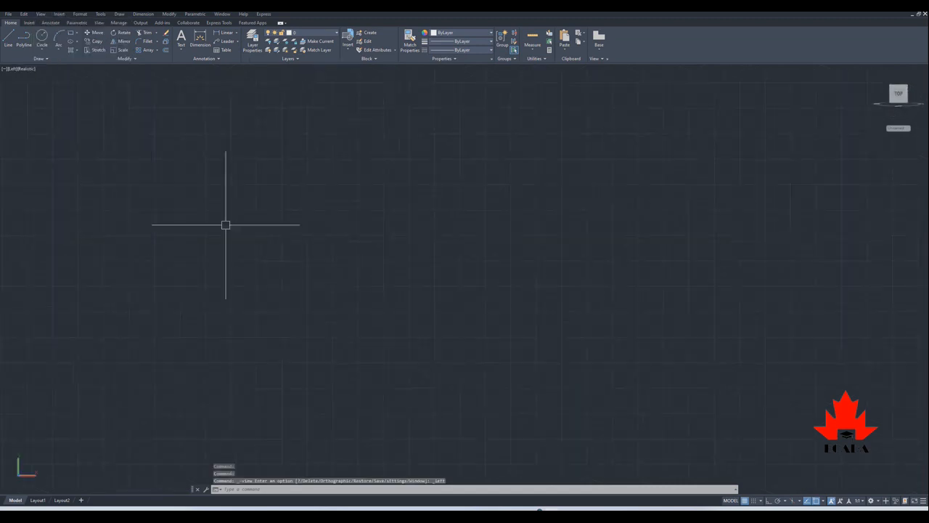
middle_drag(590, 243, 215, 279)
scroll(270, 215, up, 6)
text(z)
key(Return)
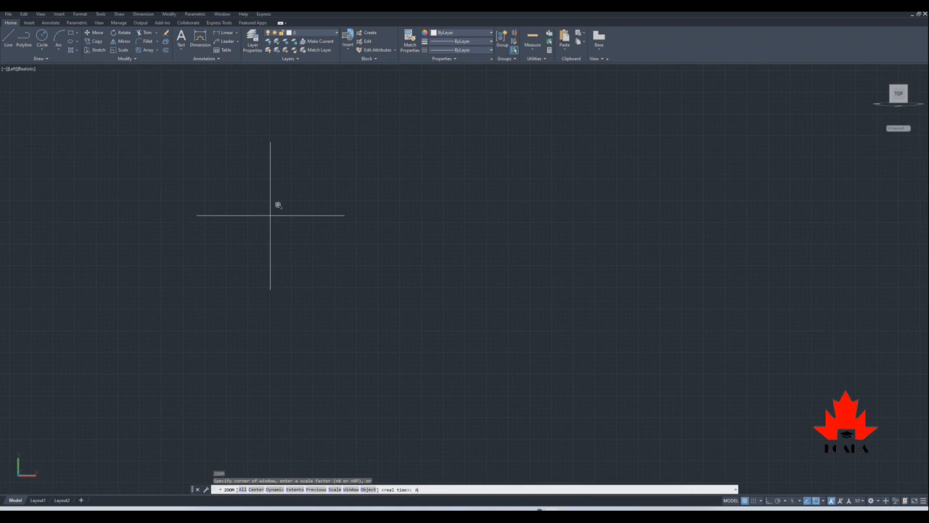
text(A)
key(Return)
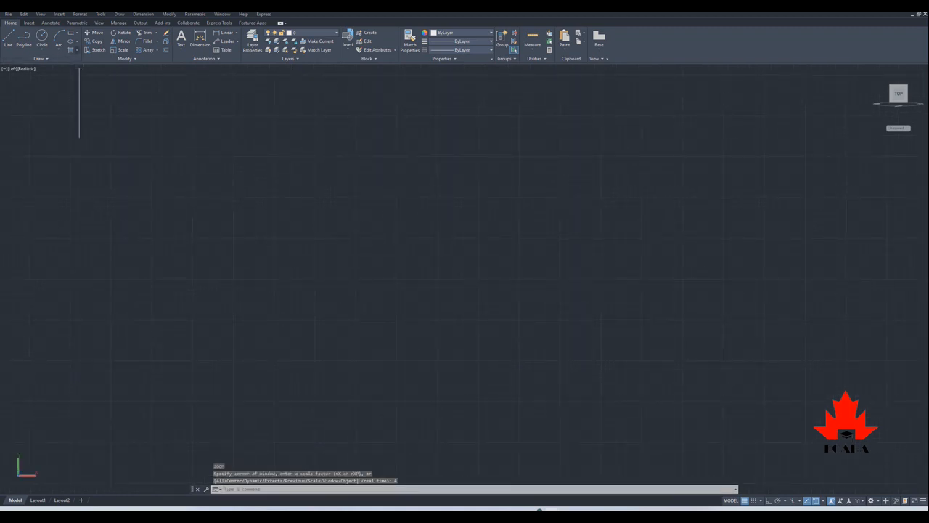
Return the drawing from the Left view to the SW Isometric view with the whole corrugated surface in sight
click(41, 14)
mouse_move(72, 136)
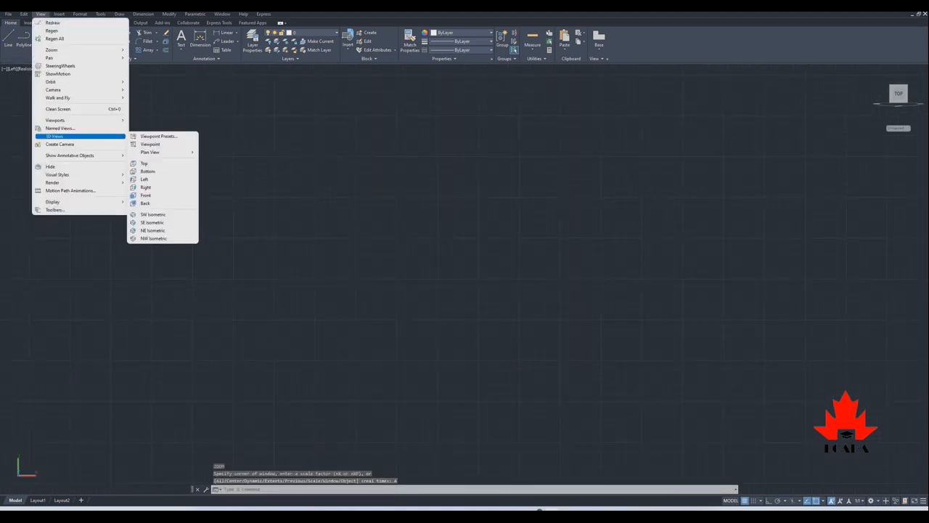
click(153, 214)
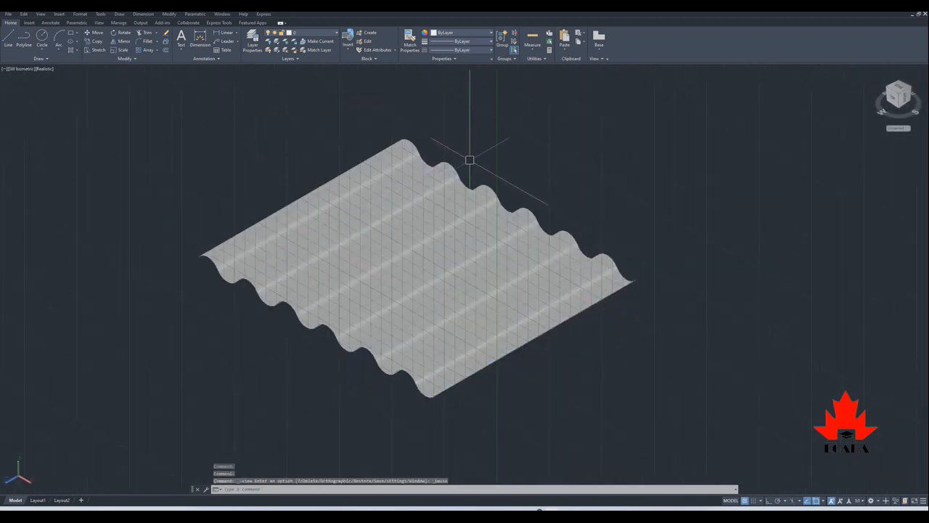
scroll(470, 159, up, 2)
scroll(351, 142, down, 3)
scroll(472, 163, up, 2)
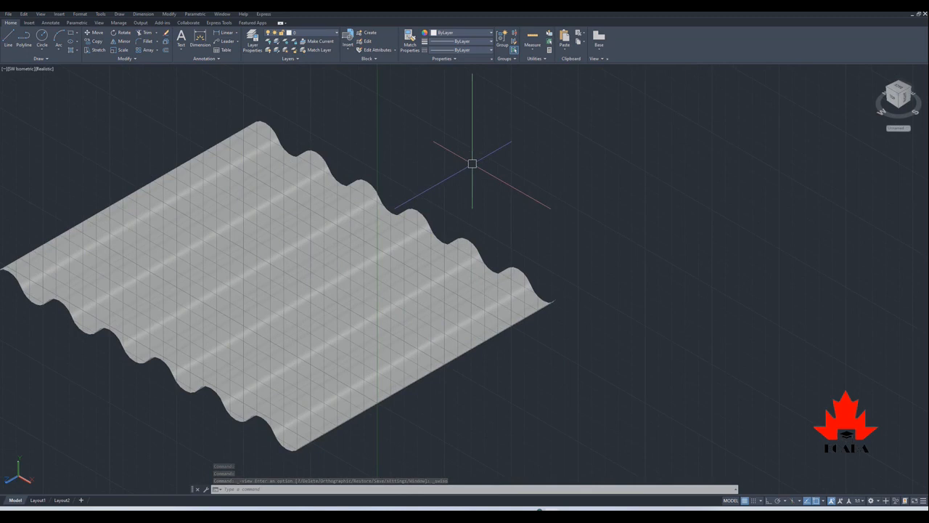
scroll(472, 164, down, 2)
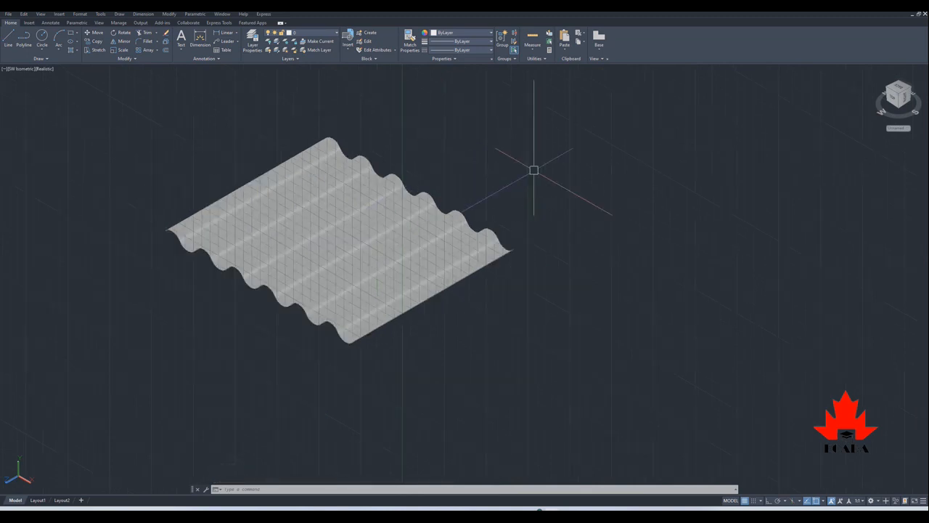
scroll(533, 169, up, 2)
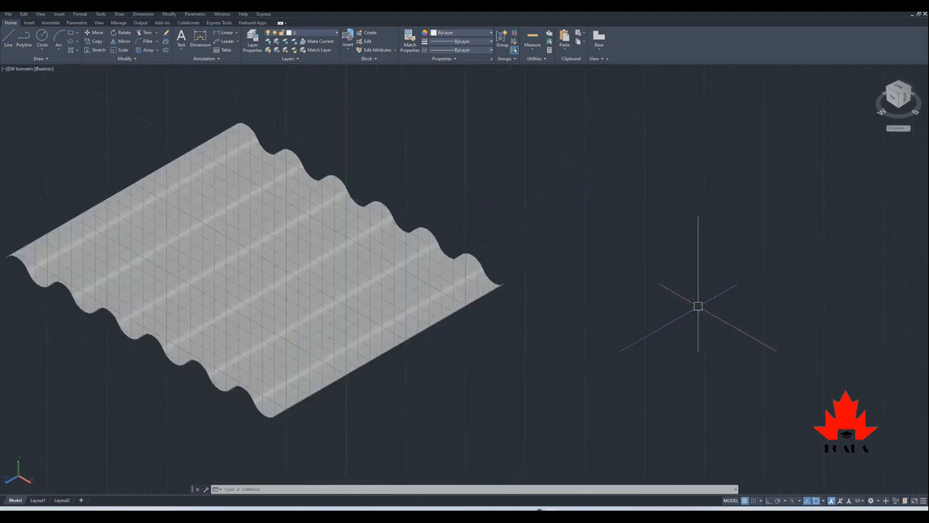